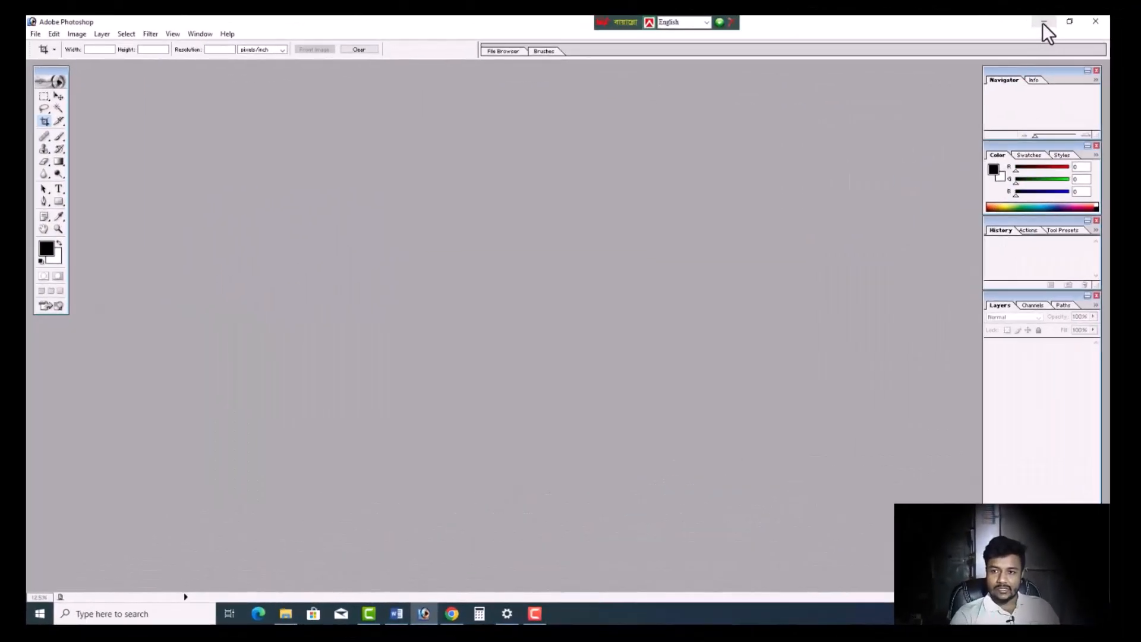
# - Open the desktop image IMG_2471.JPG in Photoshop, maximize its document window, and fit the whole photo in view
pyautogui.click(1044, 23)
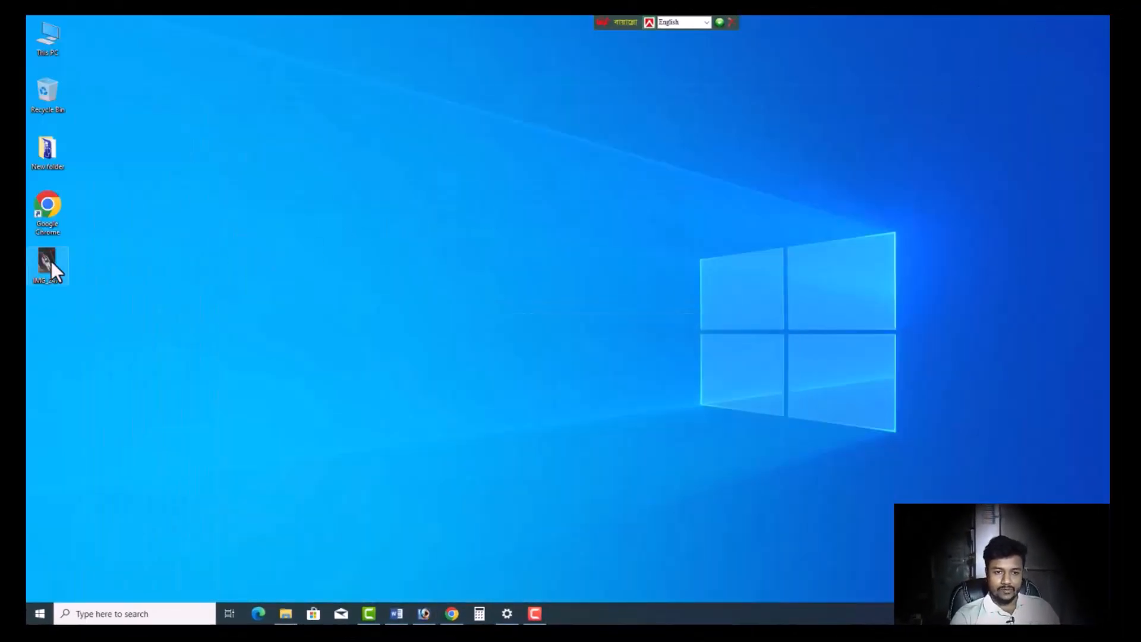
pyautogui.moveTo(432, 597); pyautogui.dragTo(444, 251)
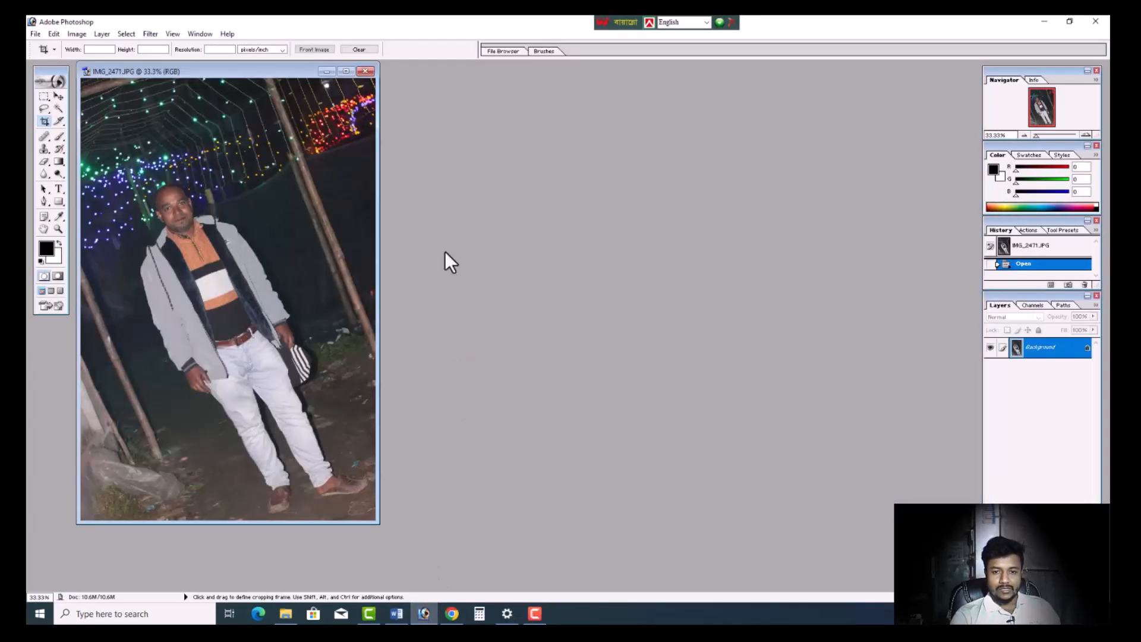
pyautogui.click(346, 71)
pyautogui.hotkey('ctrl', '0')
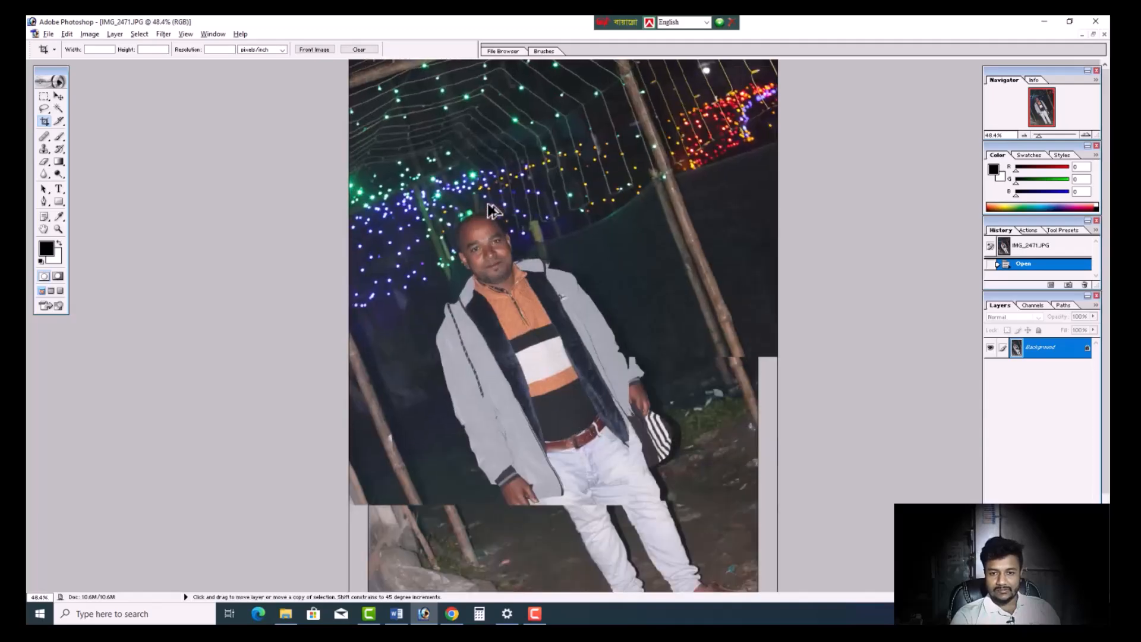
pyautogui.click(542, 283)
pyautogui.scroll(-3, 542, 282)
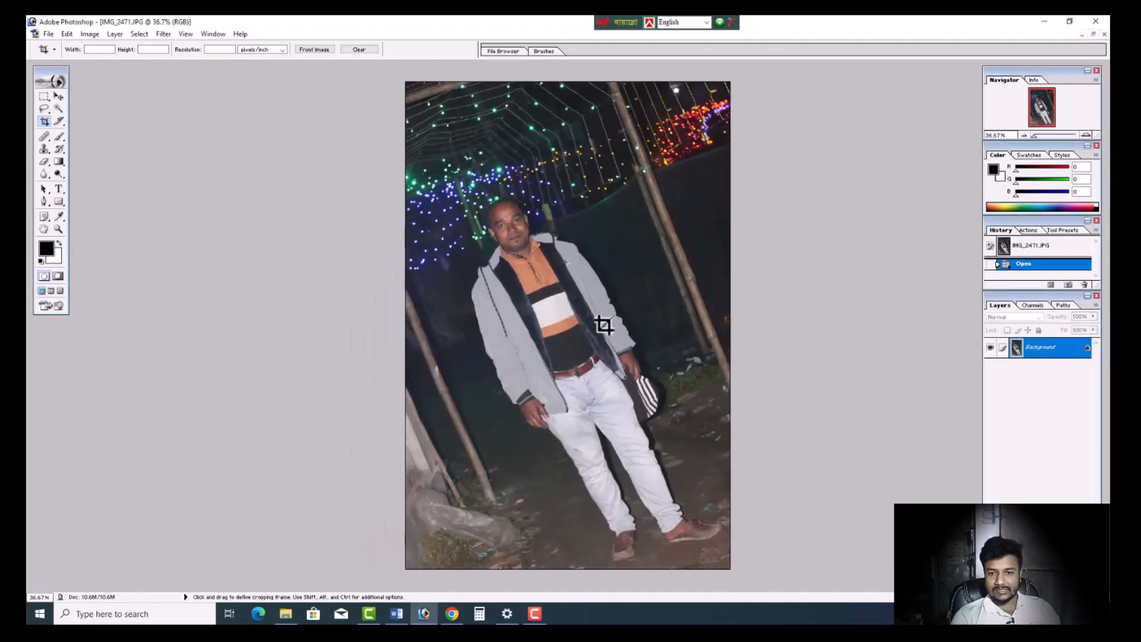
pyautogui.scroll(-2, 603, 325)
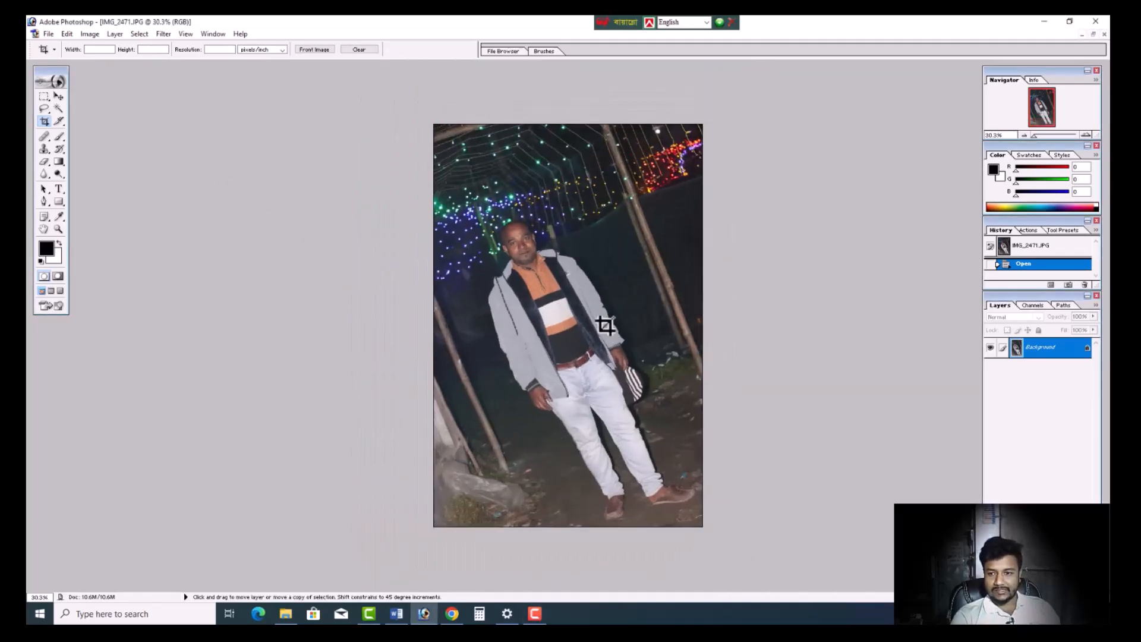
# - Convert the locked Background into a regular layer, keeping the default layer settings
pyautogui.doubleClick(1072, 352)
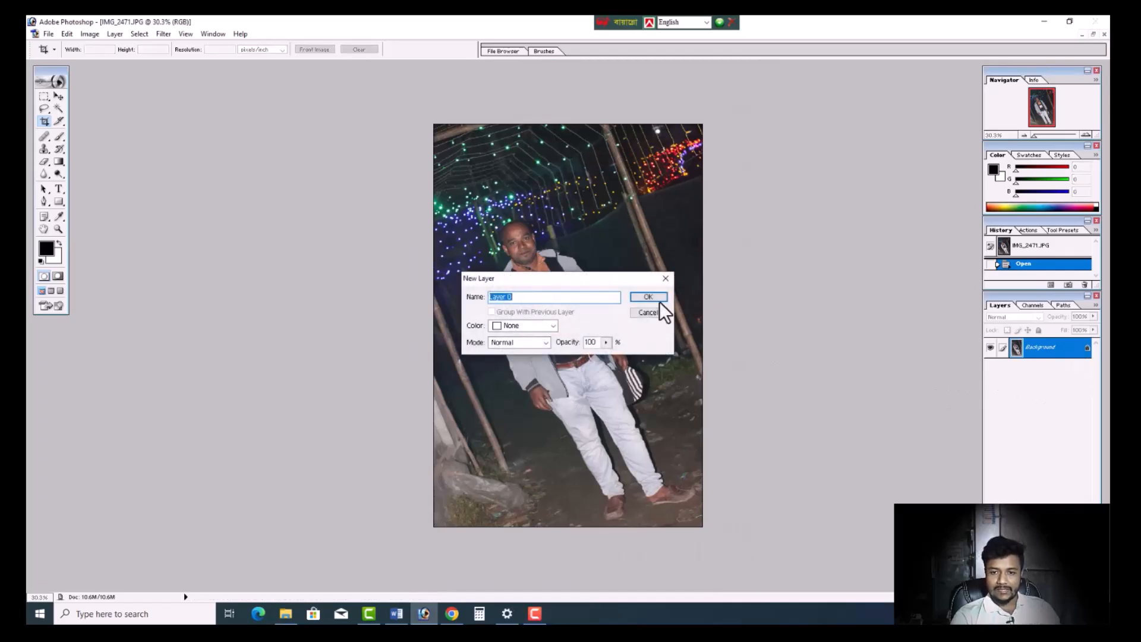
pyautogui.click(655, 297)
pyautogui.scroll(1, 744, 302)
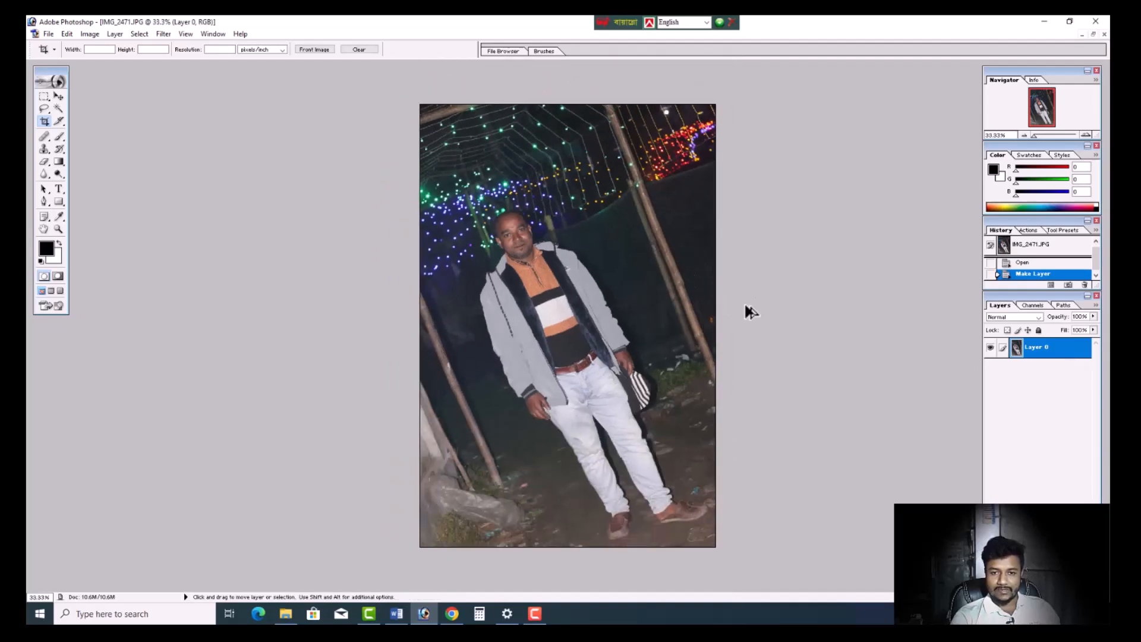
# - Free-transform the photo layer, rotating it clockwise by about 22.3° to stand the man upright and shifting it slightly left
pyautogui.hotkey('ctrl', 't')
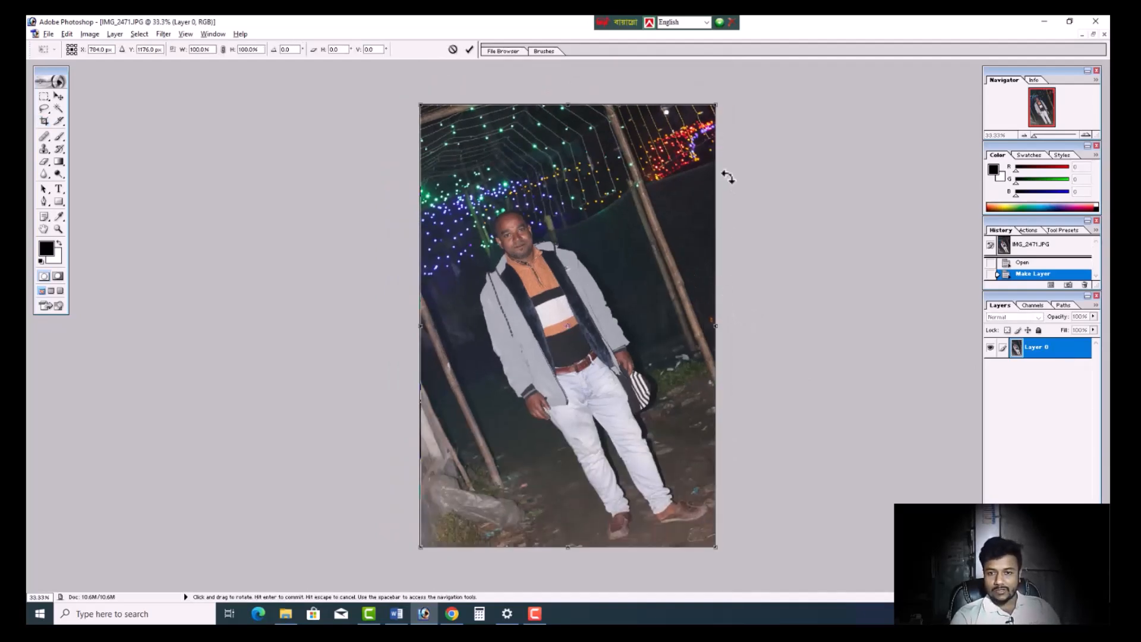
pyautogui.moveTo(746, 97); pyautogui.dragTo(820, 168)
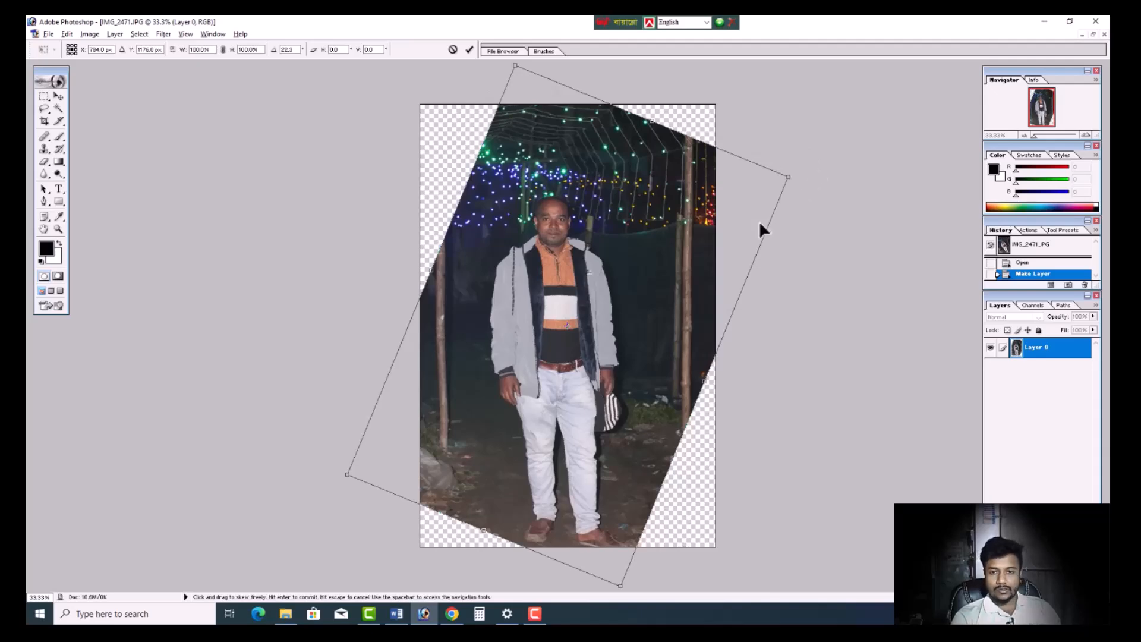
pyautogui.scroll(9, 760, 220)
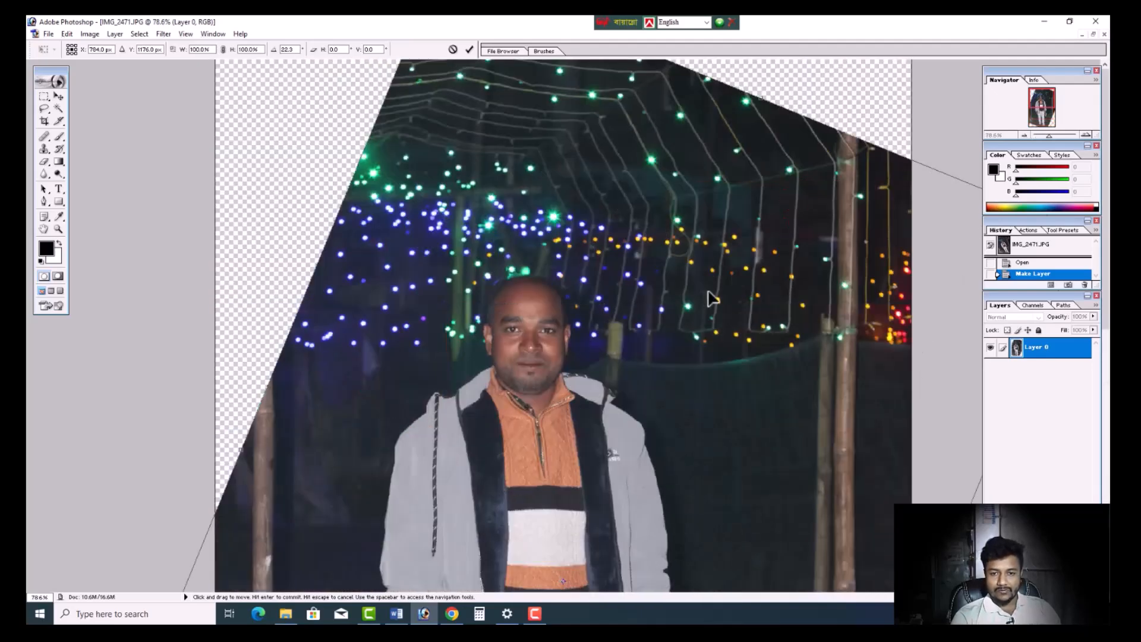
pyautogui.scroll(2, 665, 334)
pyautogui.moveTo(619, 395); pyautogui.dragTo(588, 396)
pyautogui.scroll(-11, 743, 329)
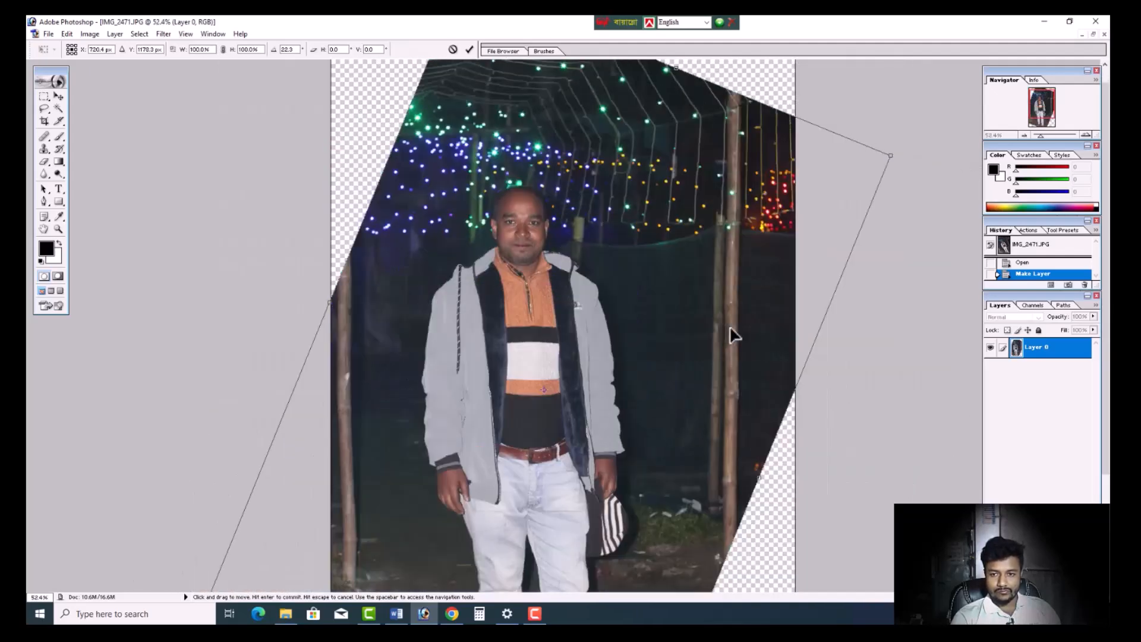
# - Refine the layer's rotation to 23°, reposition it slightly right and down, and apply the transformation
pyautogui.moveTo(859, 152); pyautogui.dragTo(863, 154)
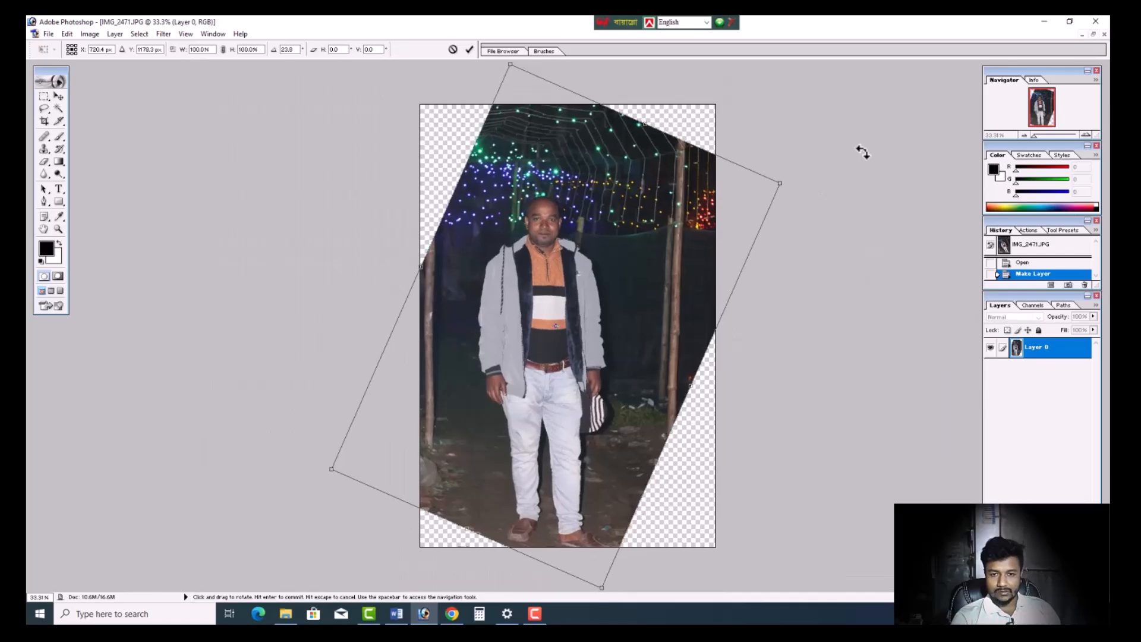
pyautogui.scroll(7, 758, 254)
pyautogui.scroll(2, 757, 274)
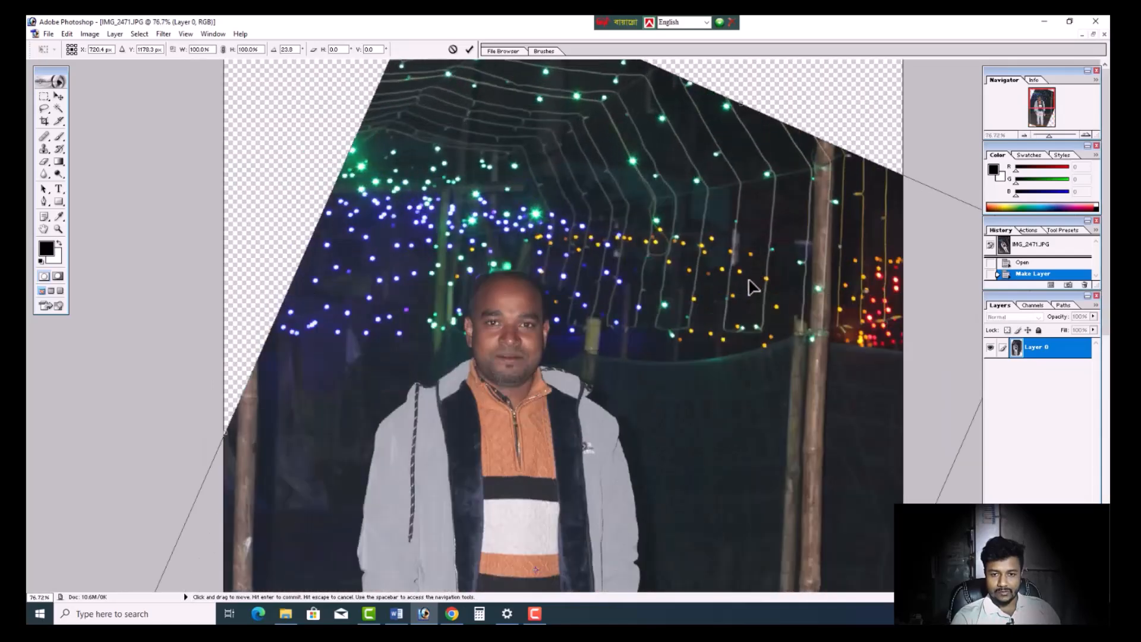
pyautogui.moveTo(642, 403)
pyautogui.mouseDown()
pyautogui.moveTo(670, 424)
pyautogui.moveTo(659, 415)
pyautogui.mouseUp()
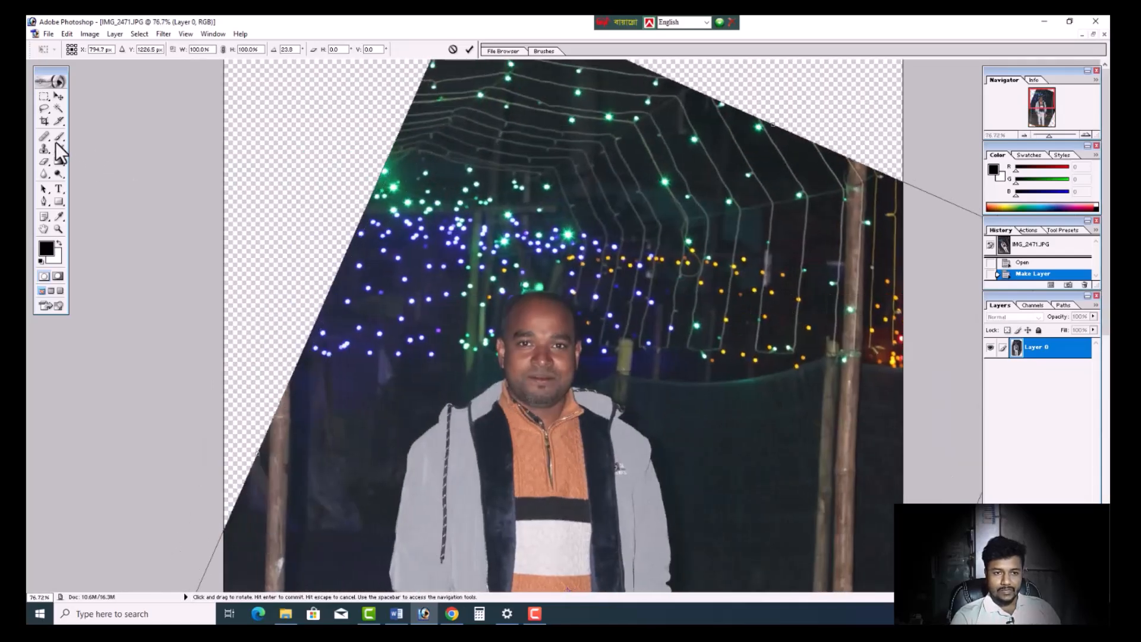
pyautogui.click(44, 121)
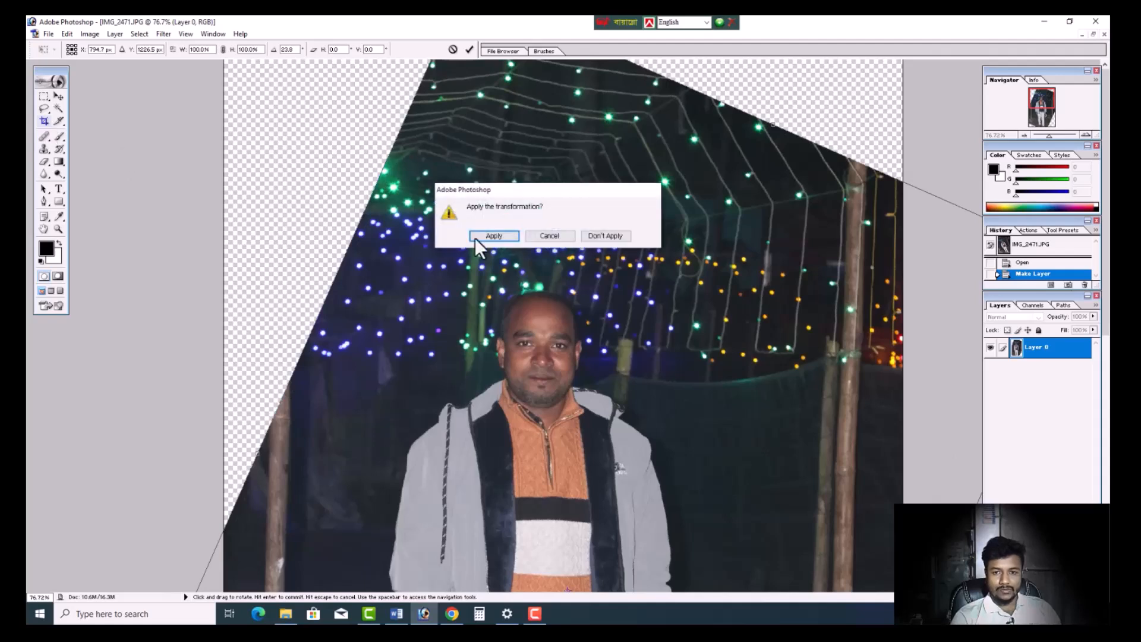
pyautogui.click(494, 236)
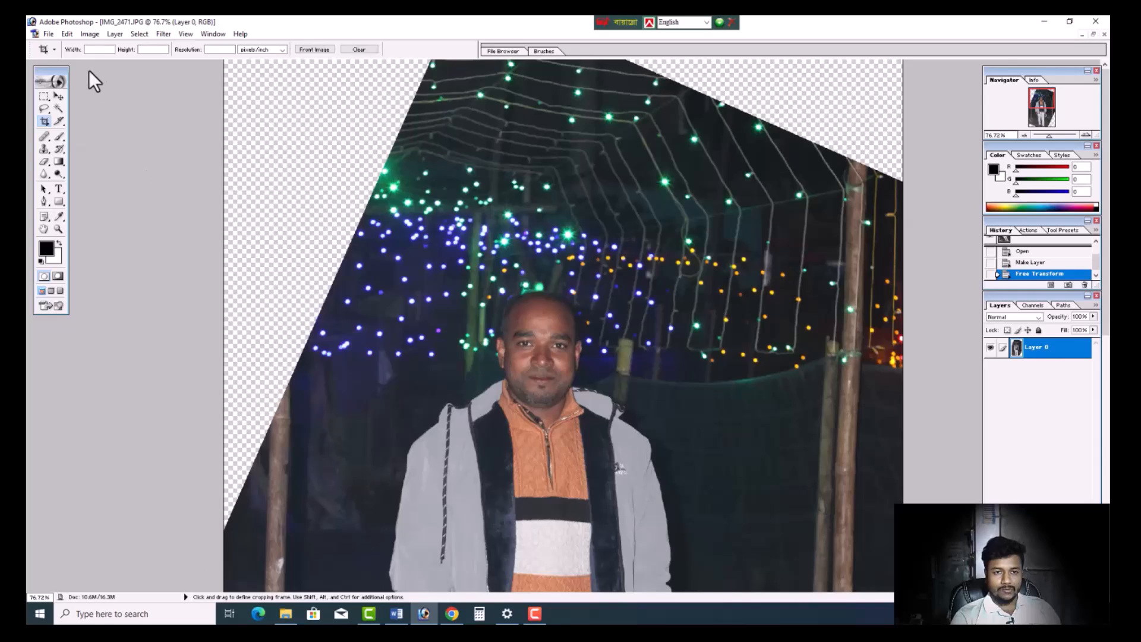
# - Set the Crop tool to 1.5 in wide, 1.9 in high and a resolution of 600 pixels/inch
pyautogui.click(104, 50)
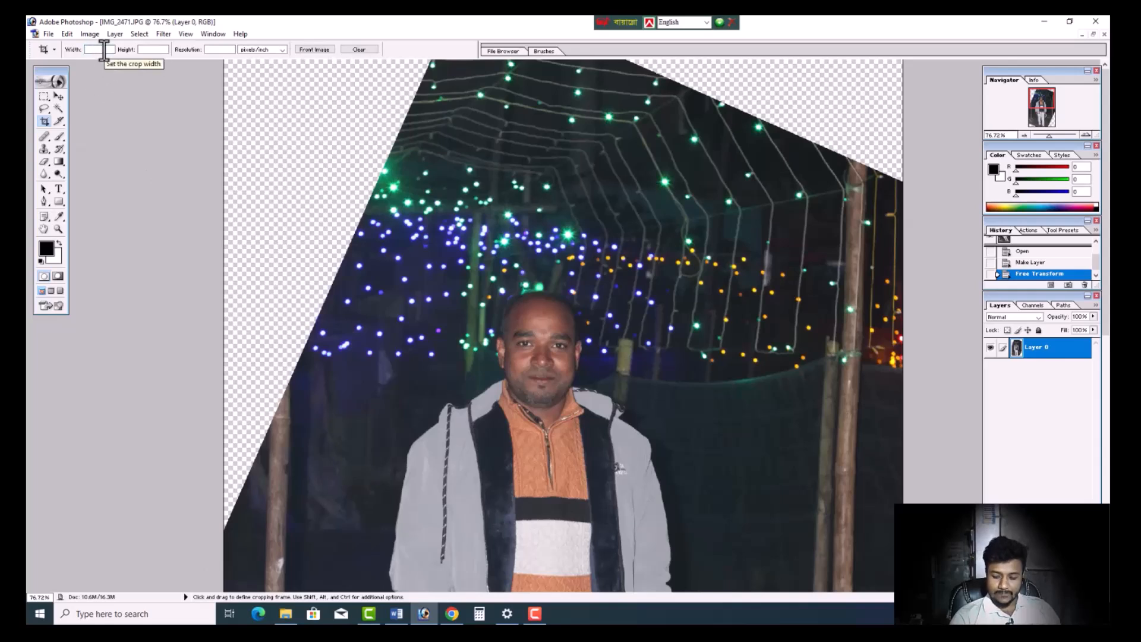
pyautogui.write('15')
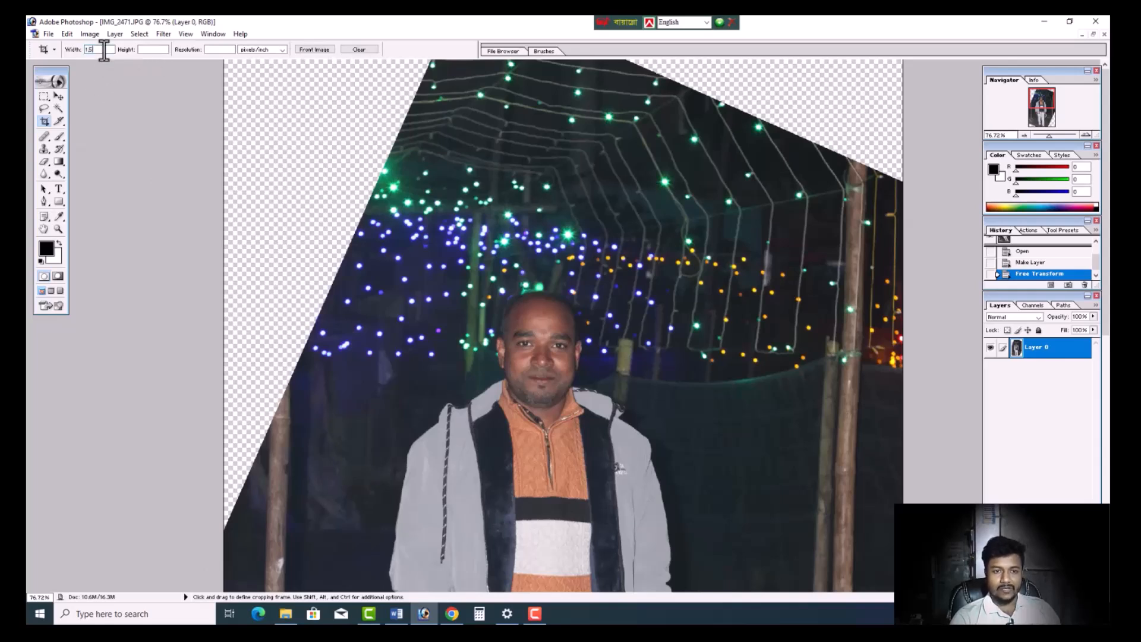
pyautogui.click(158, 50)
pyautogui.write('1.9')
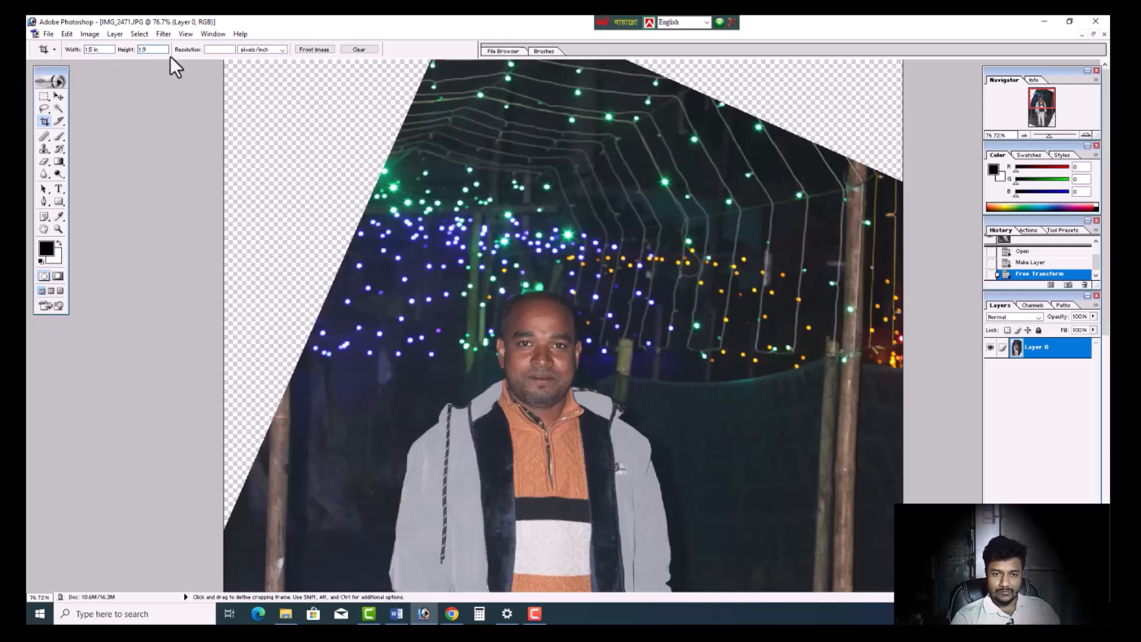
pyautogui.click(231, 50)
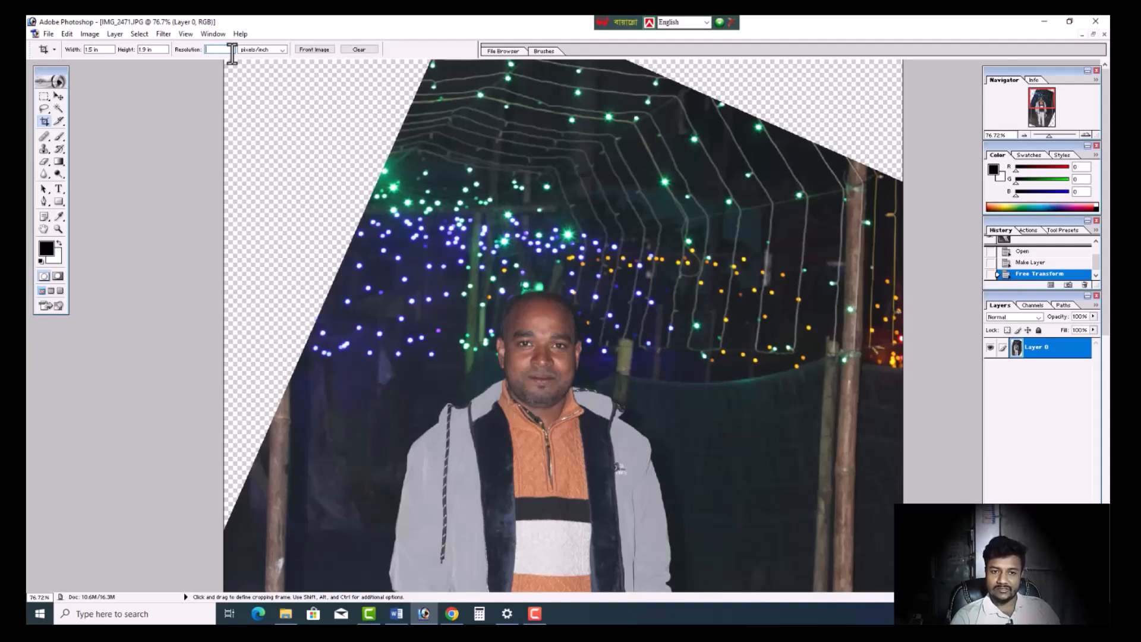
pyautogui.write('300')
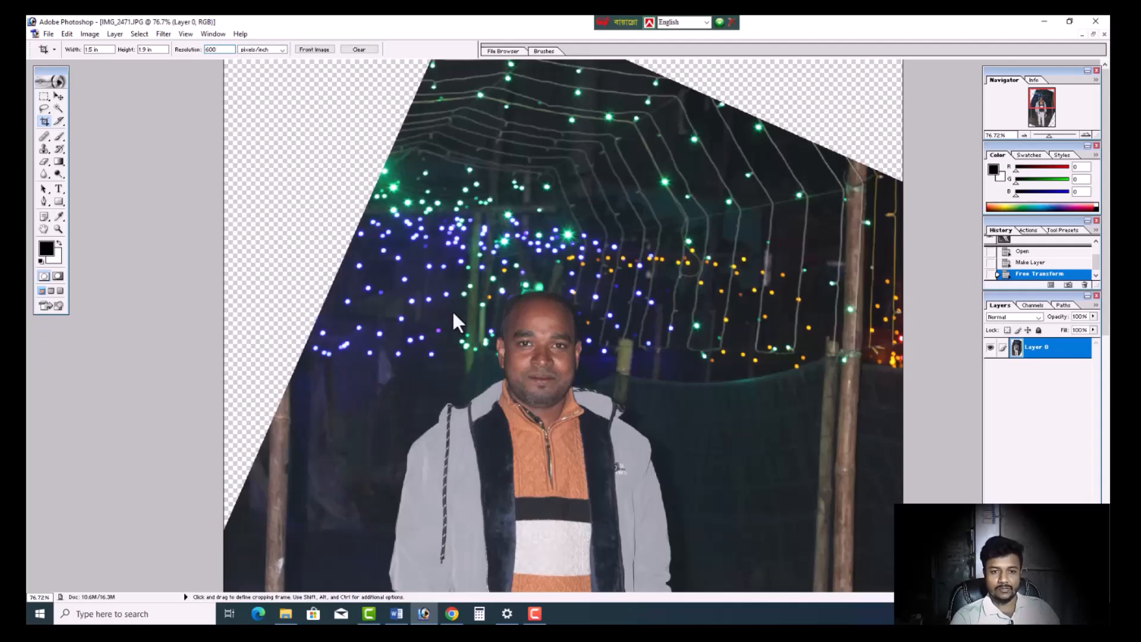
# - Crop the photo to a portrait frame around the man's head, shoulders and upper chest, and fit it on screen
pyautogui.scroll(-1, 491, 330)
pyautogui.moveTo(448, 237); pyautogui.dragTo(628, 519)
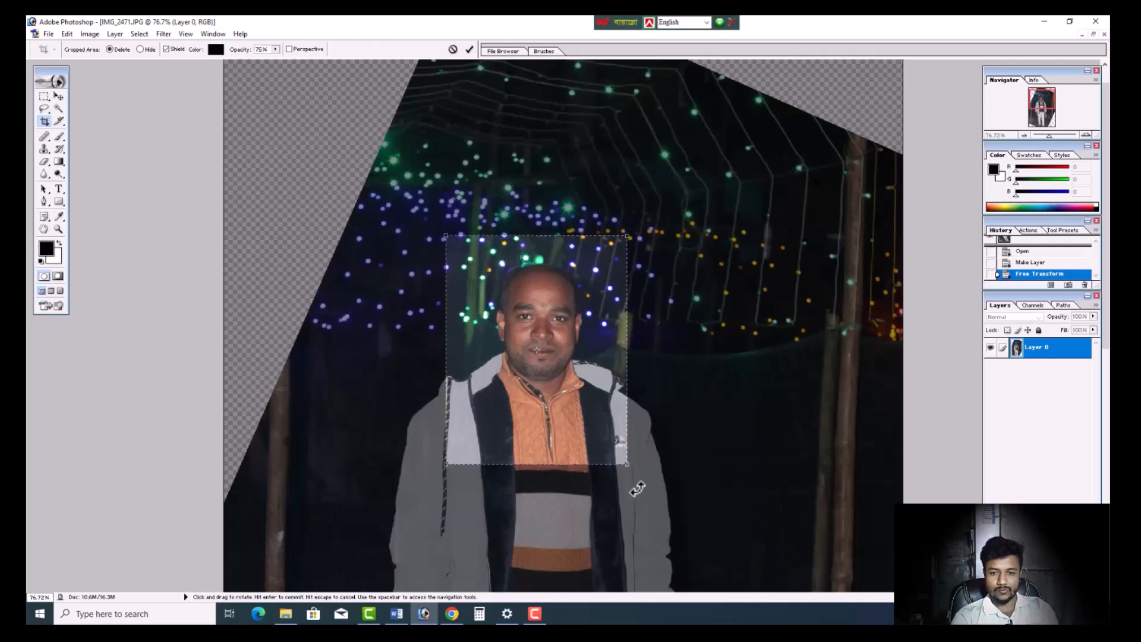
pyautogui.moveTo(627, 466); pyautogui.dragTo(640, 482)
pyautogui.press('Left')
pyautogui.press('Left')
pyautogui.press('Up')
pyautogui.press('Up')
pyautogui.press('Up')
pyautogui.press('Up')
pyautogui.press('Left')
pyautogui.press('Left')
pyautogui.press('Left')
pyautogui.press('Left')
pyautogui.press('Left')
pyautogui.press('Left')
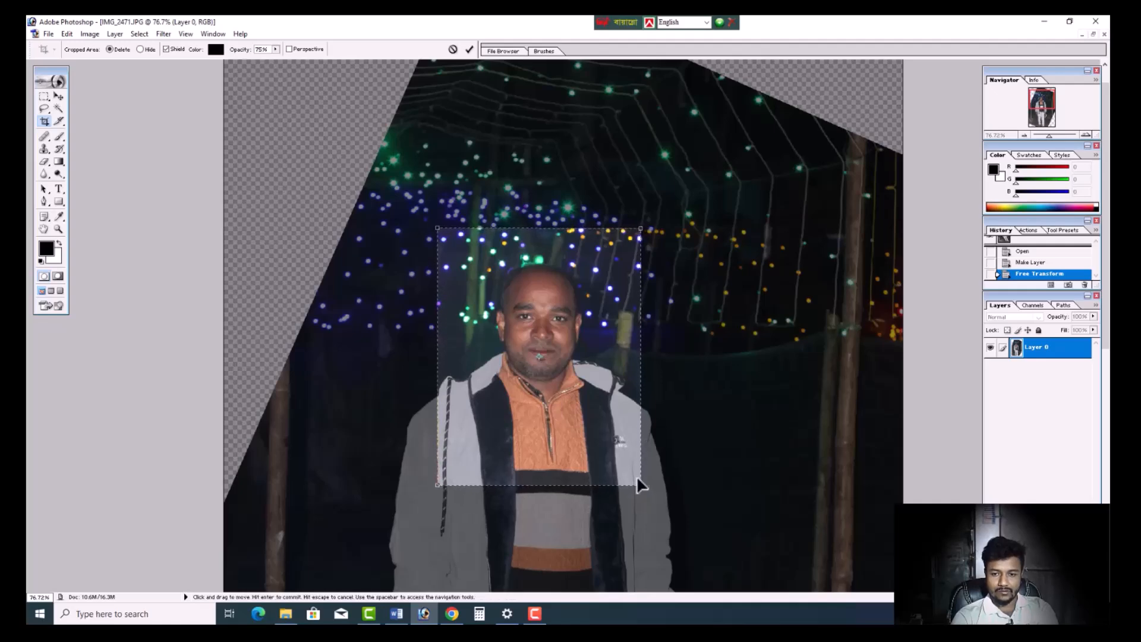
pyautogui.press('Return')
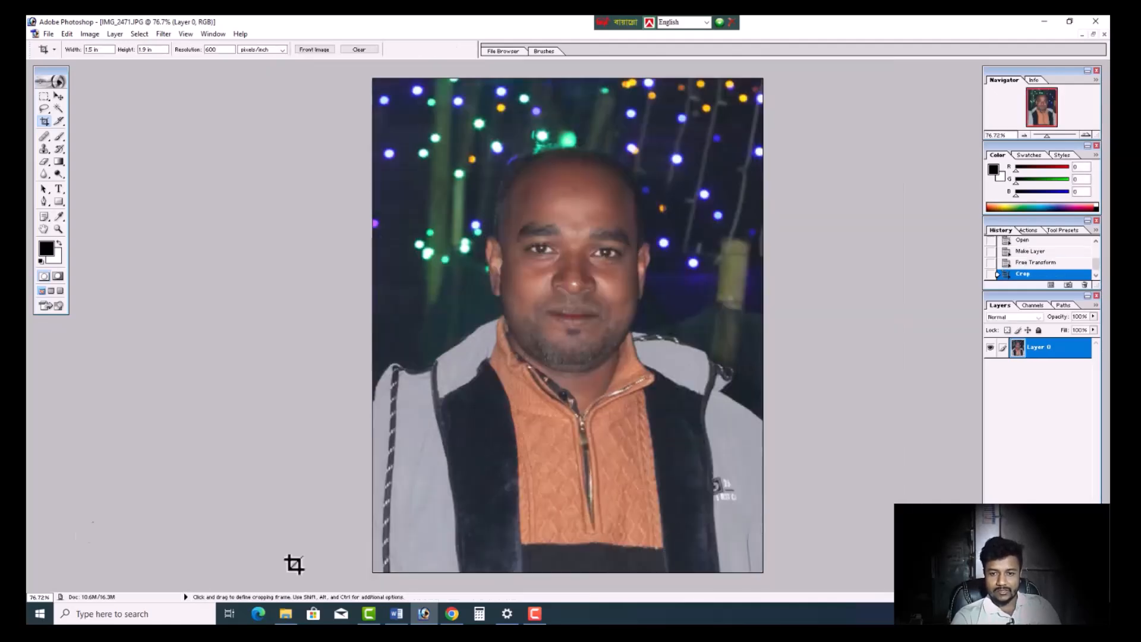
pyautogui.hotkey('ctrl', '0')
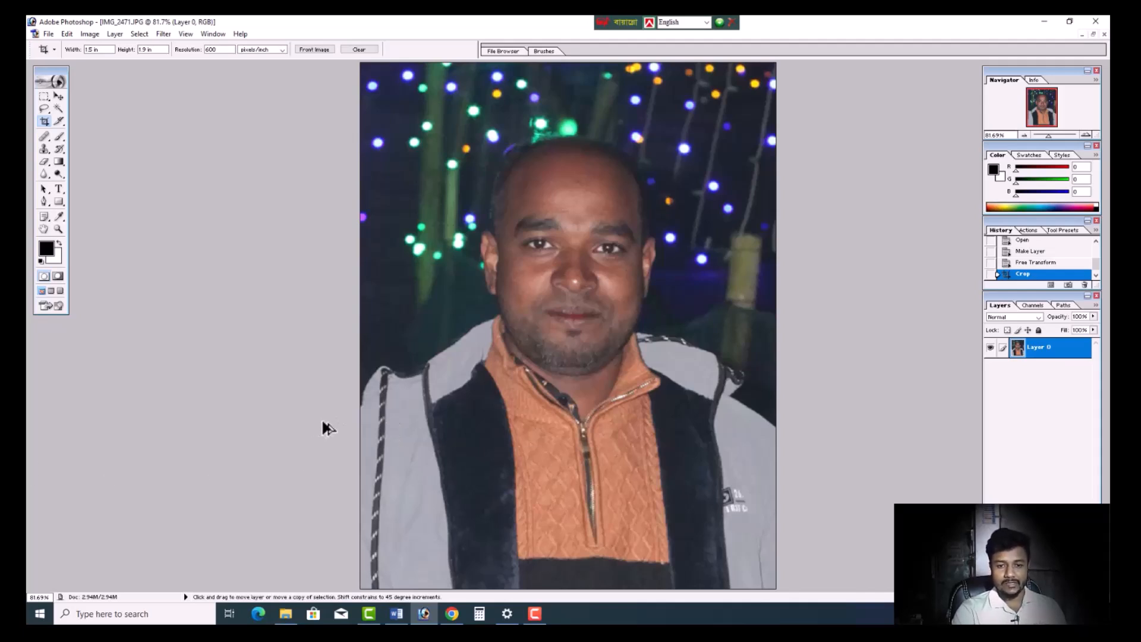
# - Start a Pen outline as a shape layer beside the left-hand jacket shoulder, and undo the curved anchor placed on the shoulder
pyautogui.scroll(5, 324, 429)
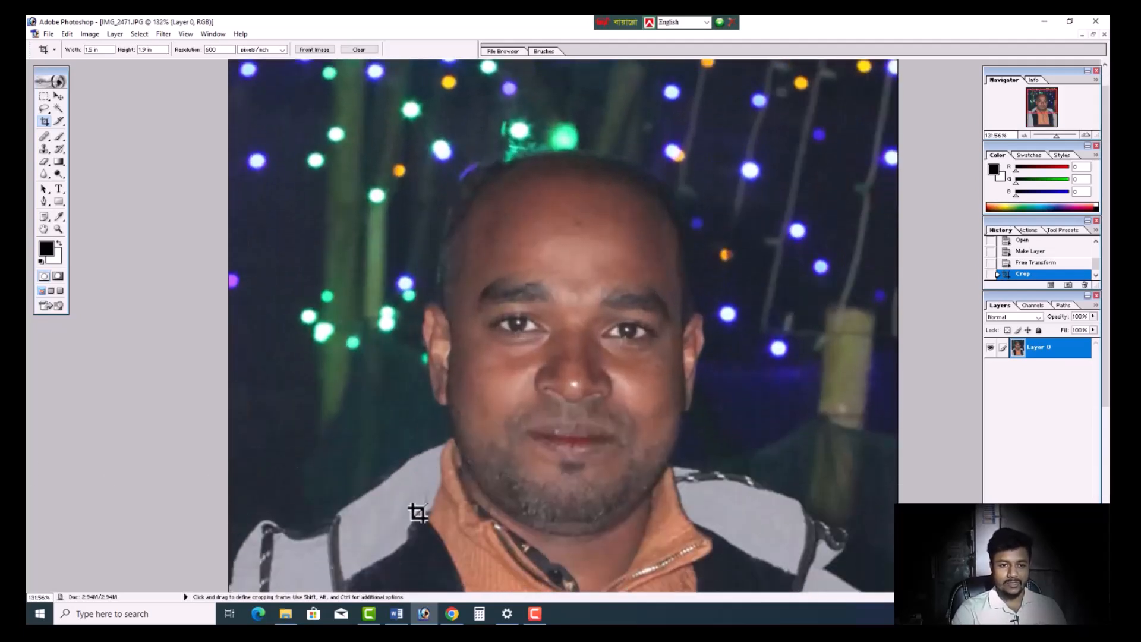
pyautogui.click(46, 201)
pyautogui.scroll(-5, 256, 422)
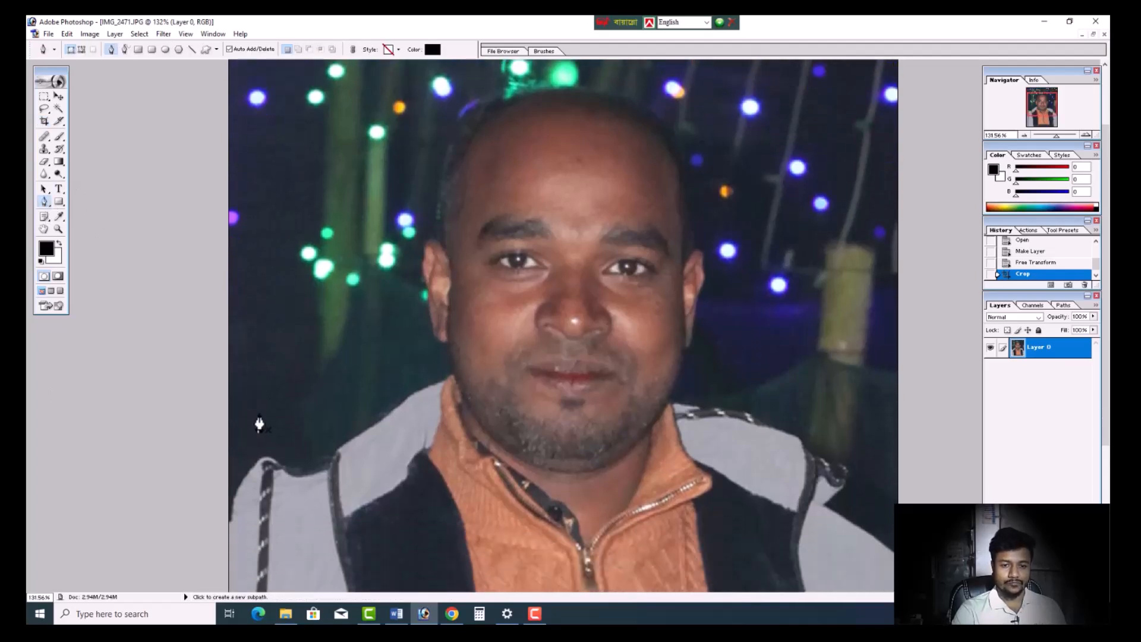
pyautogui.click(225, 457)
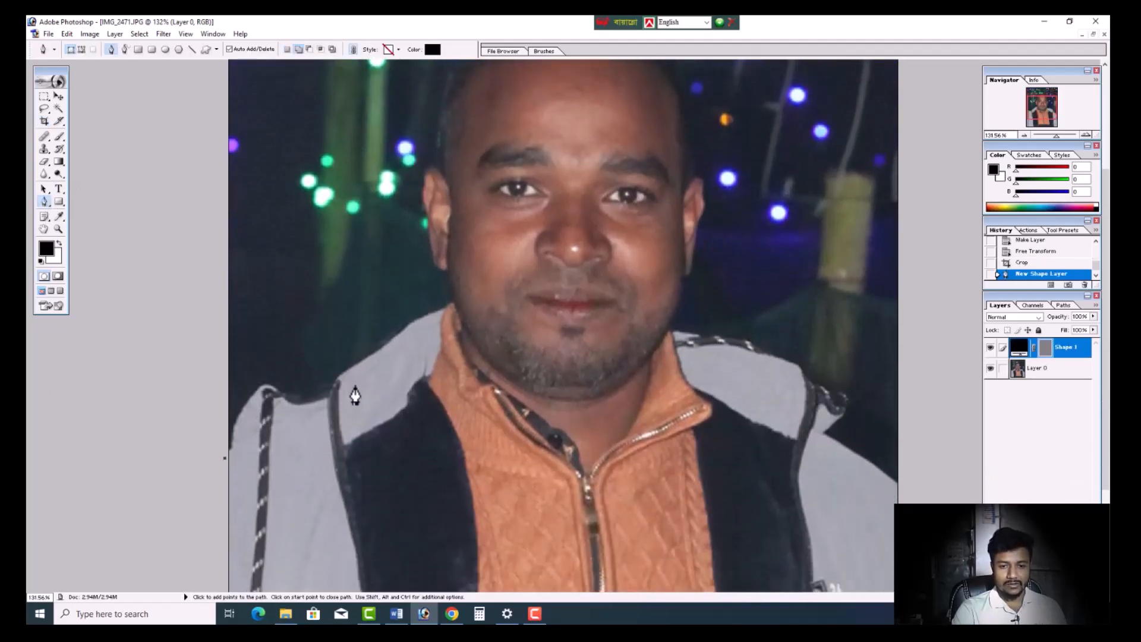
pyautogui.moveTo(354, 370); pyautogui.dragTo(436, 342)
pyautogui.hotkey('ctrl', 'z')
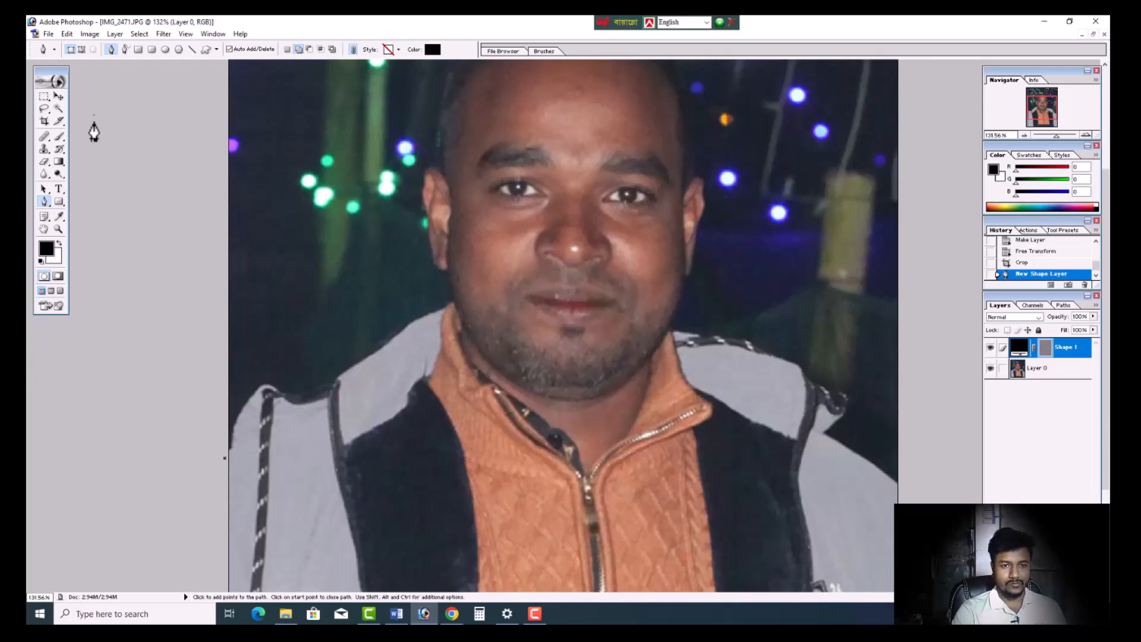
# - Set the Pen tool to create paths and trace the left-hand jacket shoulder from the photo's edge up to the neck
pyautogui.click(82, 50)
pyautogui.click(224, 466)
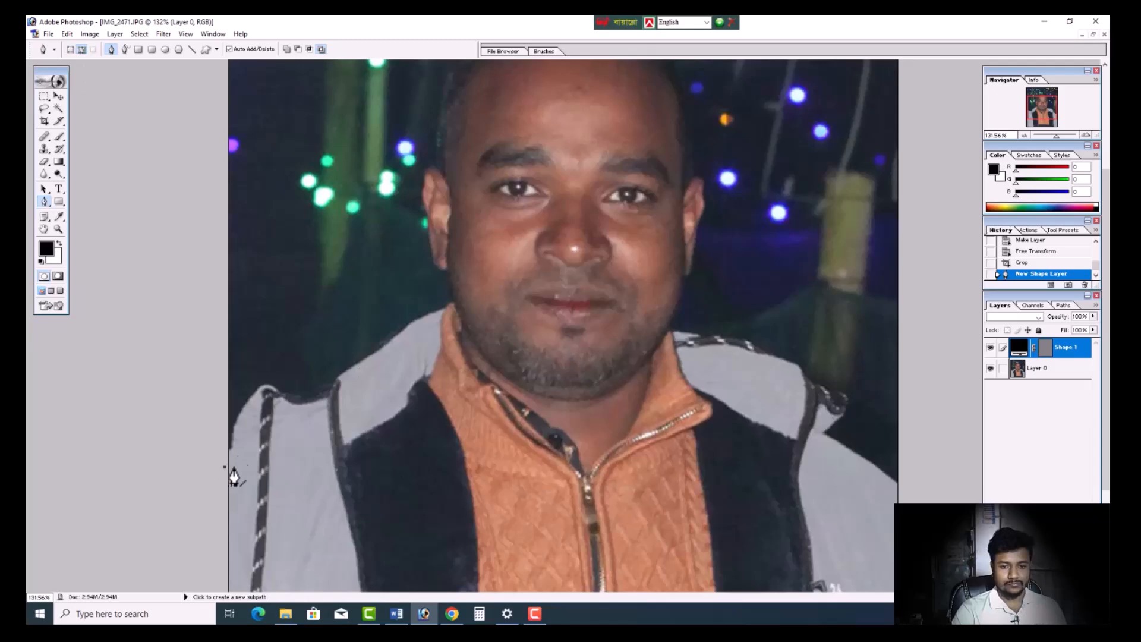
pyautogui.moveTo(340, 377); pyautogui.dragTo(391, 352)
pyautogui.keyDown('alt'); pyautogui.click(341, 378); pyautogui.keyUp('alt')
pyautogui.scroll(5, 363, 406)
pyautogui.scroll(-3, 375, 452)
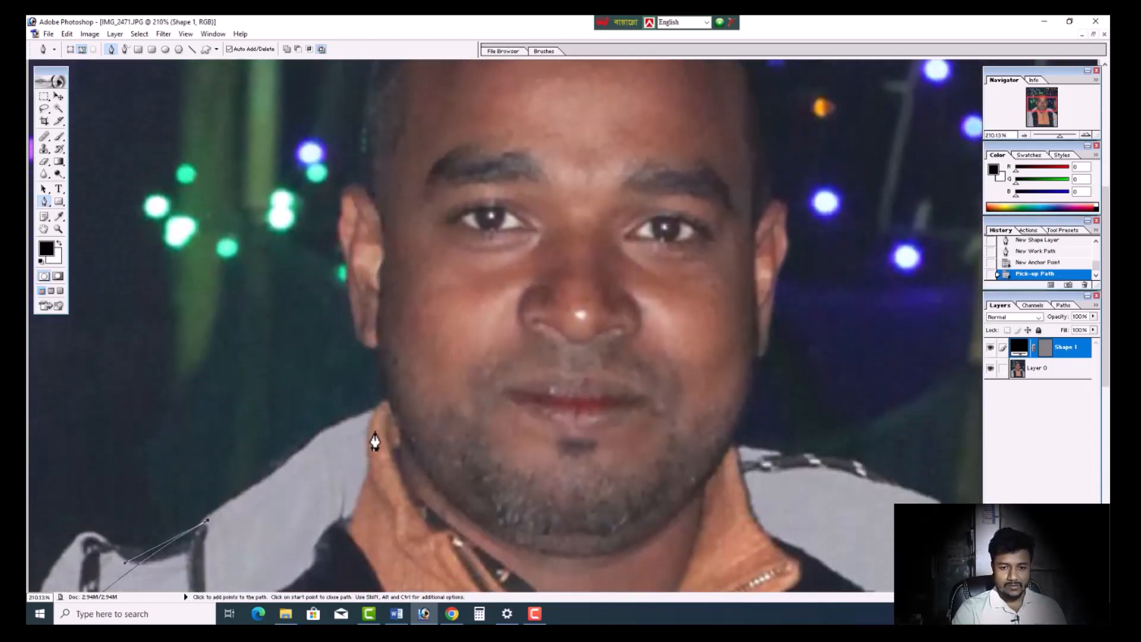
pyautogui.moveTo(380, 406); pyautogui.dragTo(428, 396)
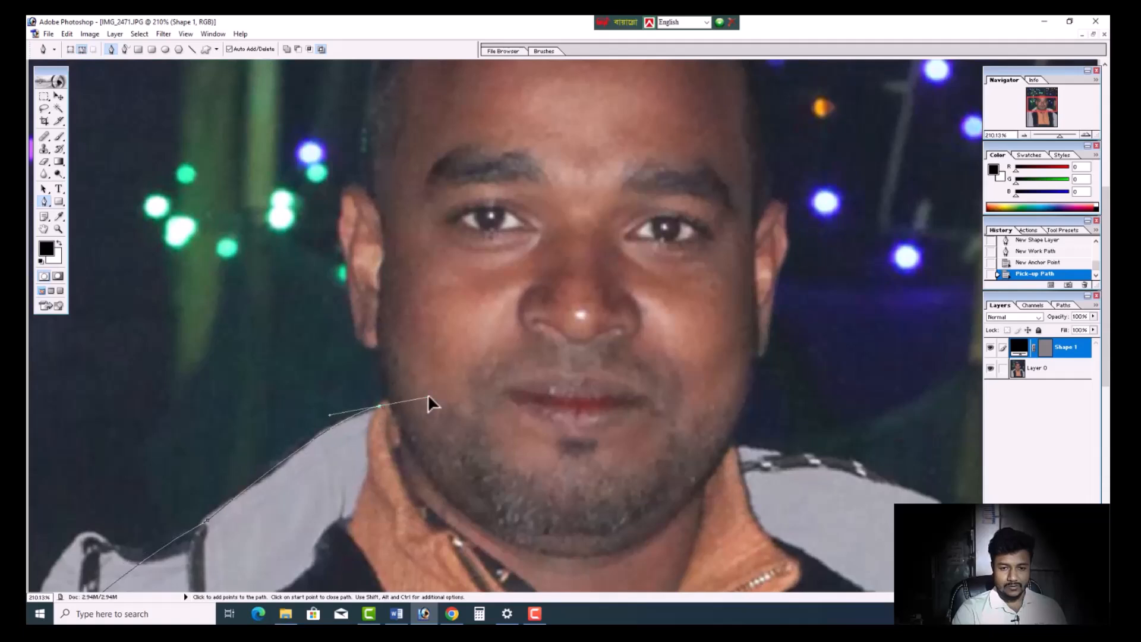
pyautogui.keyDown('alt'); pyautogui.click(380, 407); pyautogui.keyUp('alt')
pyautogui.click(388, 399)
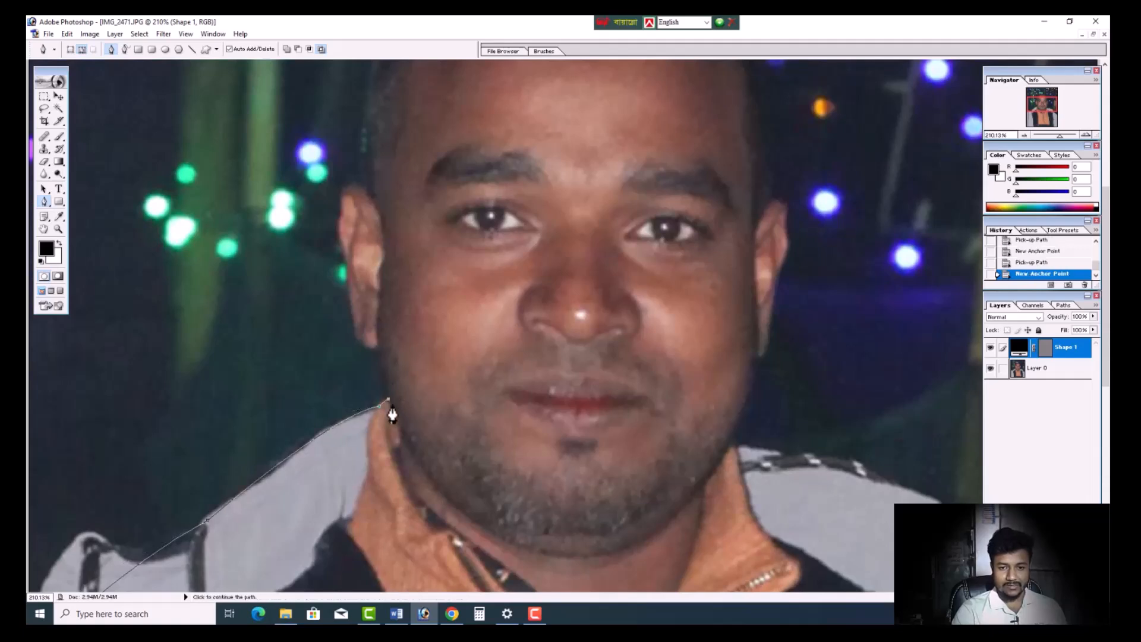
# - Extend the path from the collar up along the neck to the left-hand earlobe, removing the last anchor's outgoing handle
pyautogui.scroll(2, 408, 412)
pyautogui.scroll(1, 431, 453)
pyautogui.scroll(-2, 454, 458)
pyautogui.click(487, 351)
pyautogui.moveTo(487, 352); pyautogui.dragTo(487, 326)
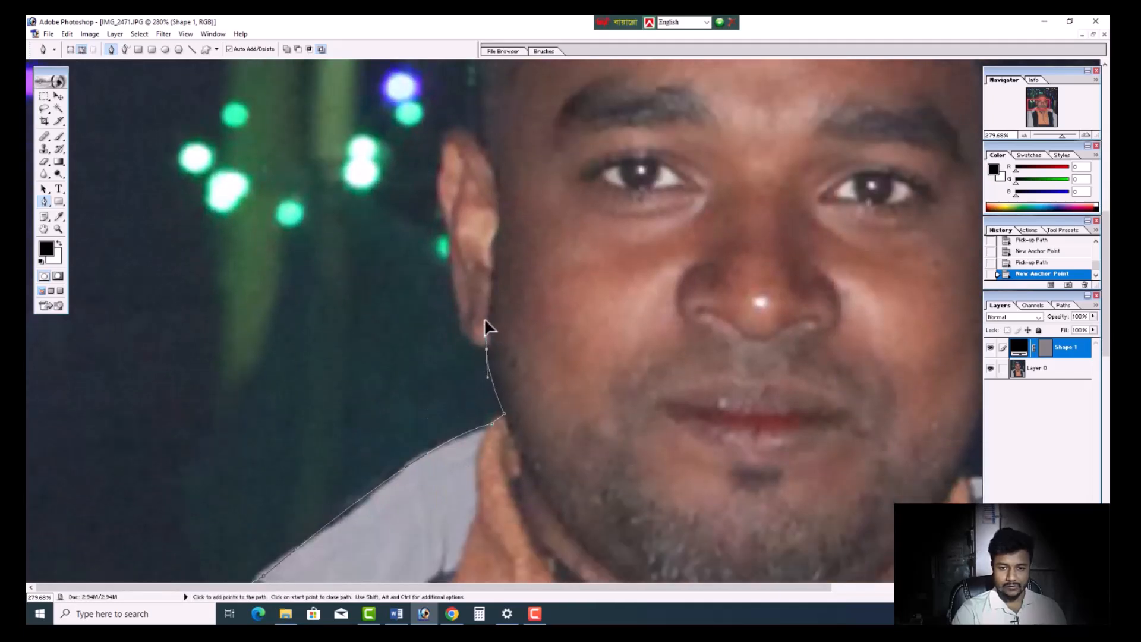
pyautogui.keyDown('alt'); pyautogui.click(486, 361); pyautogui.keyUp('alt')
pyautogui.scroll(3, 487, 363)
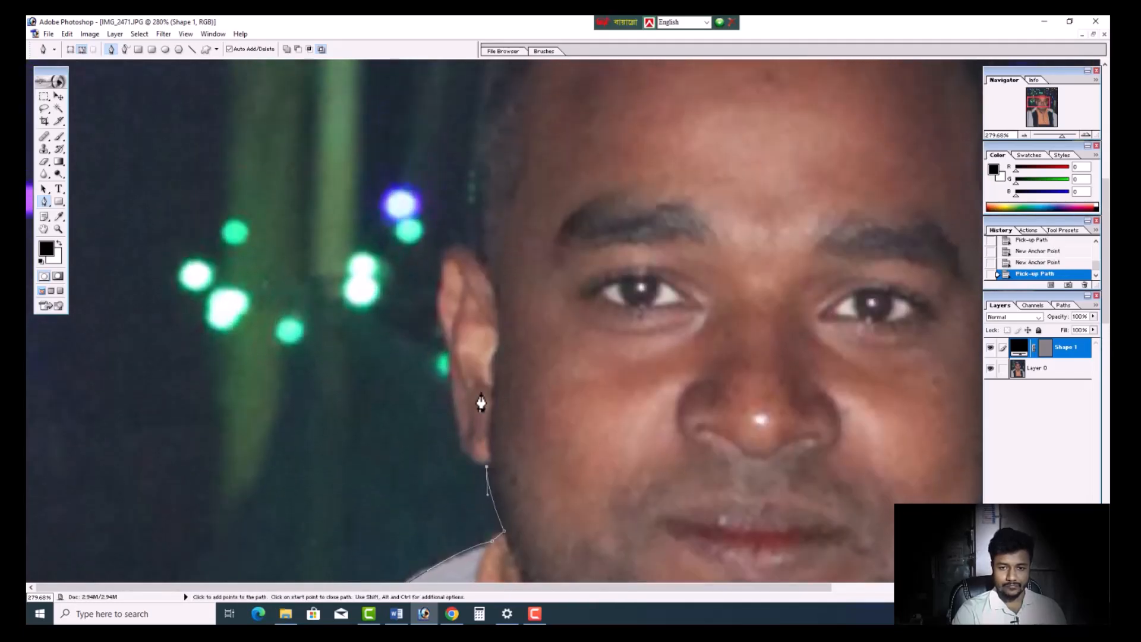
# - Extend the path around the left-hand ear from the lobe to where the ear meets the head, removing the anchors' outgoing handles
pyautogui.moveTo(450, 414); pyautogui.dragTo(456, 322)
pyautogui.keyDown('alt'); pyautogui.click(450, 416); pyautogui.keyUp('alt')
pyautogui.scroll(2, 447, 421)
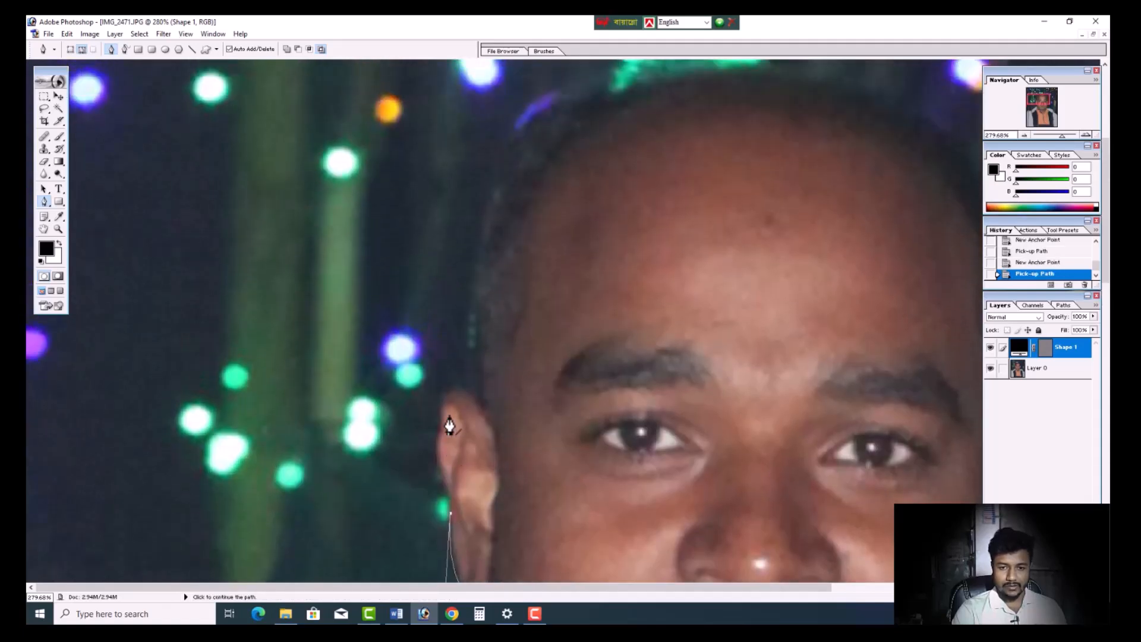
pyautogui.moveTo(469, 394); pyautogui.dragTo(516, 422)
pyautogui.keyDown('alt'); pyautogui.click(469, 395); pyautogui.keyUp('alt')
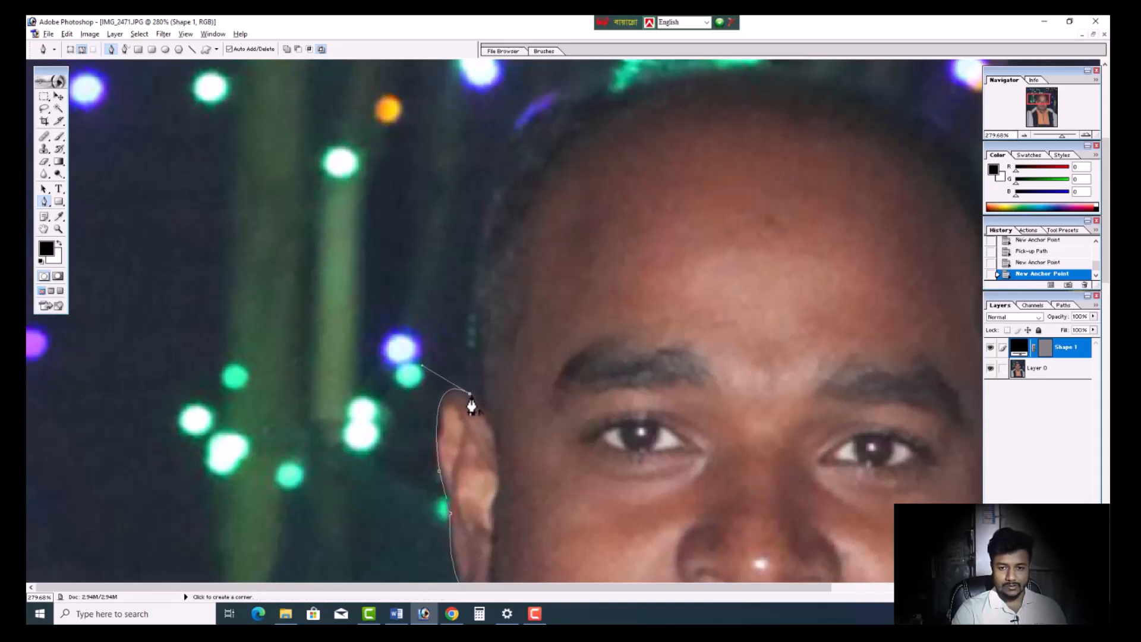
# - Trace the left-hand side of the head from the ear up to the upper hairline, ending without an outgoing handle
pyautogui.scroll(2, 472, 400)
pyautogui.click(476, 457)
pyautogui.scroll(4, 479, 453)
pyautogui.moveTo(529, 297); pyautogui.dragTo(610, 235)
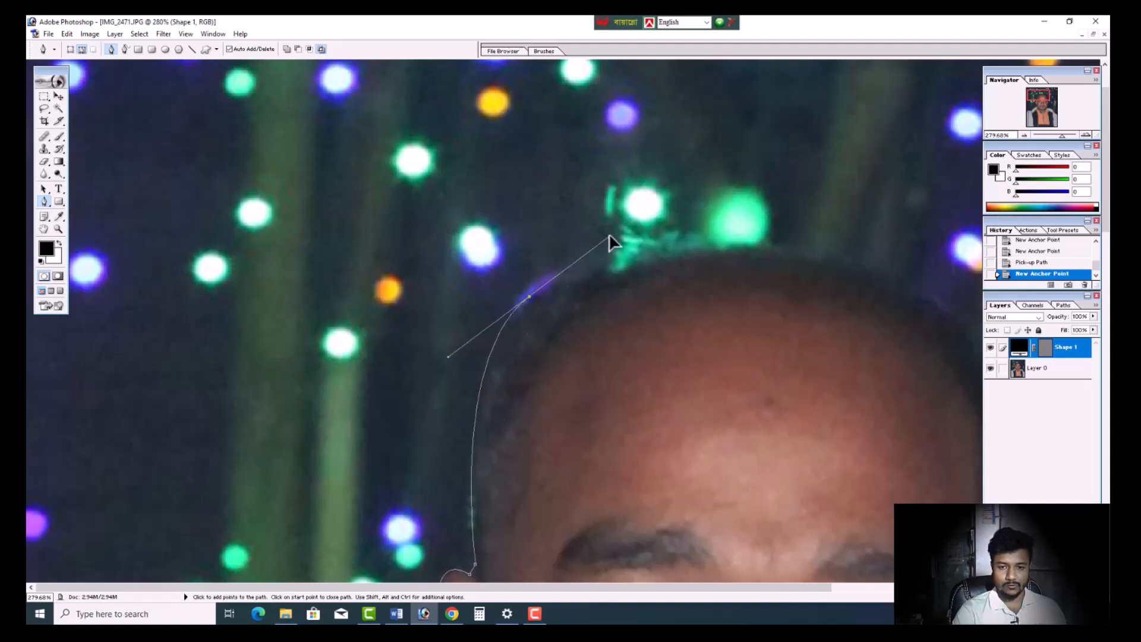
pyautogui.keyDown('alt'); pyautogui.click(529, 297); pyautogui.keyUp('alt')
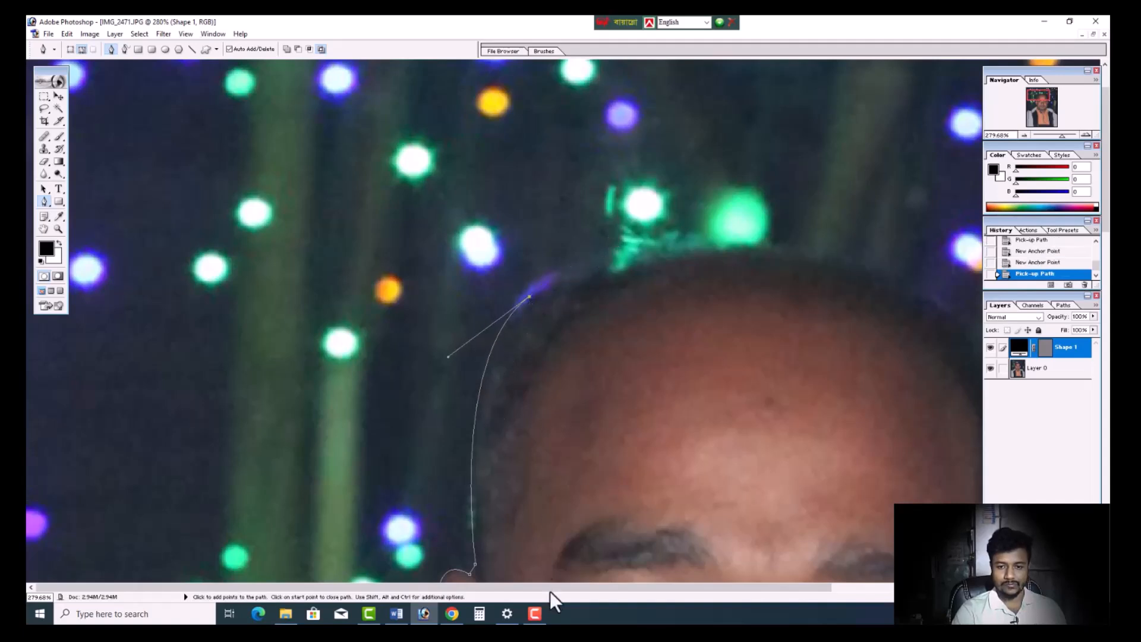
# - Curve the path over the top of the head to the right-hand upper hairline and remove the last anchor's outgoing handle
pyautogui.moveTo(543, 591); pyautogui.dragTo(660, 588)
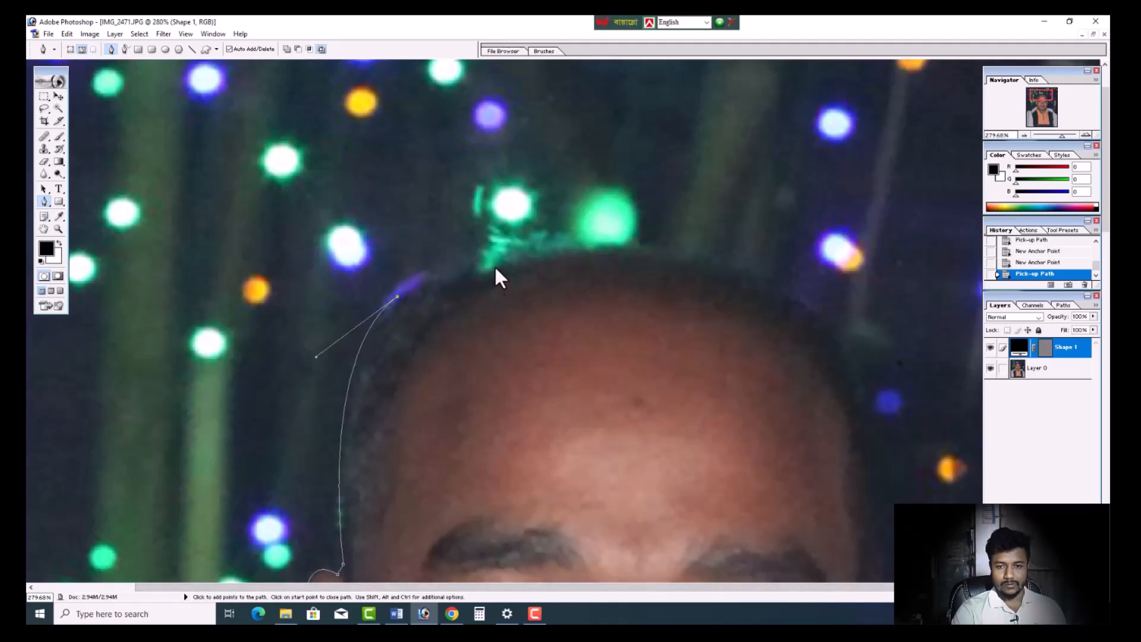
pyautogui.moveTo(495, 267)
pyautogui.mouseDown()
pyautogui.moveTo(543, 270)
pyautogui.moveTo(496, 274)
pyautogui.mouseUp()
pyautogui.scroll(-1, 777, 308)
pyautogui.moveTo(828, 295); pyautogui.dragTo(966, 425)
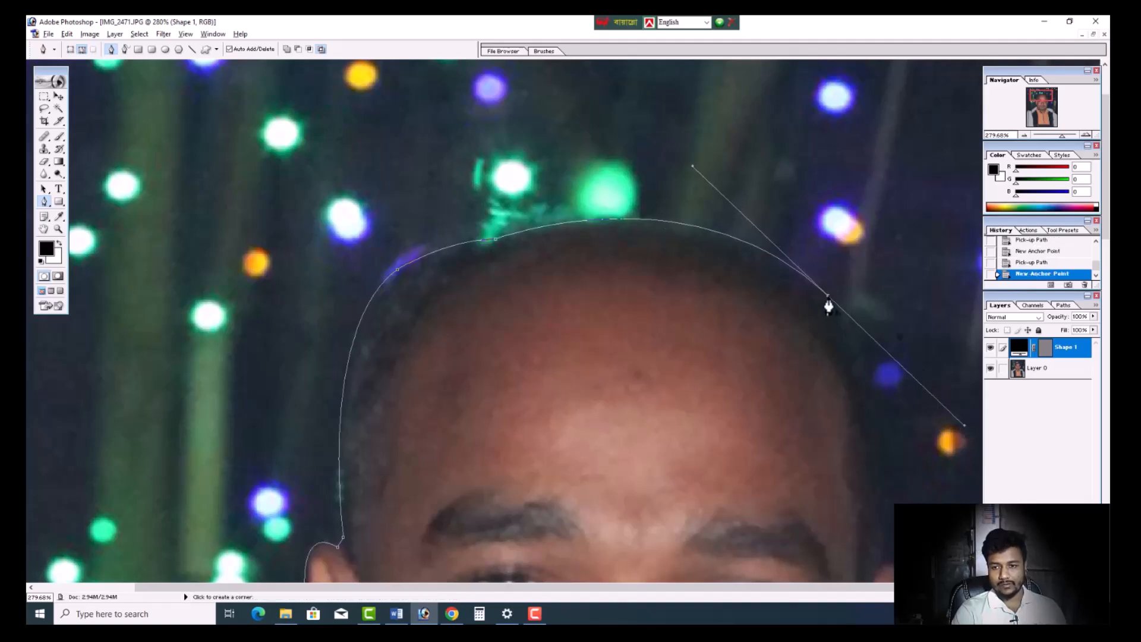
pyautogui.keyDown('alt'); pyautogui.click(828, 296); pyautogui.keyUp('alt')
# - Continue the path down the right-hand side of the head to the top of the ear, removing the outgoing handle
pyautogui.scroll(-1, 829, 296)
pyautogui.scroll(-2, 832, 304)
pyautogui.scroll(-1, 789, 313)
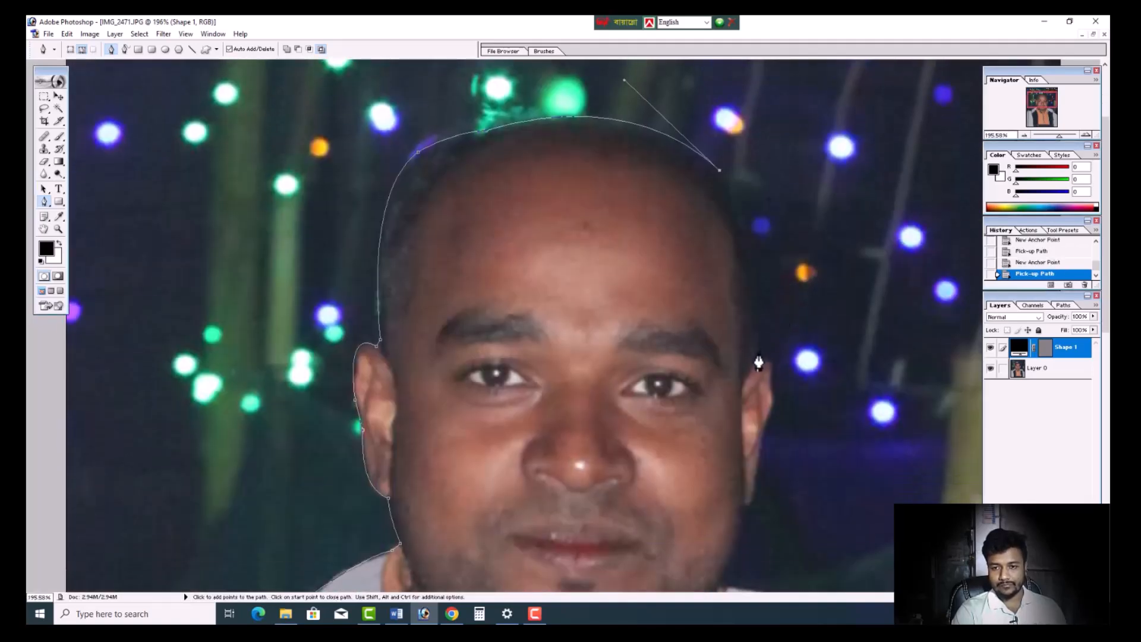
pyautogui.moveTo(757, 358); pyautogui.dragTo(730, 466)
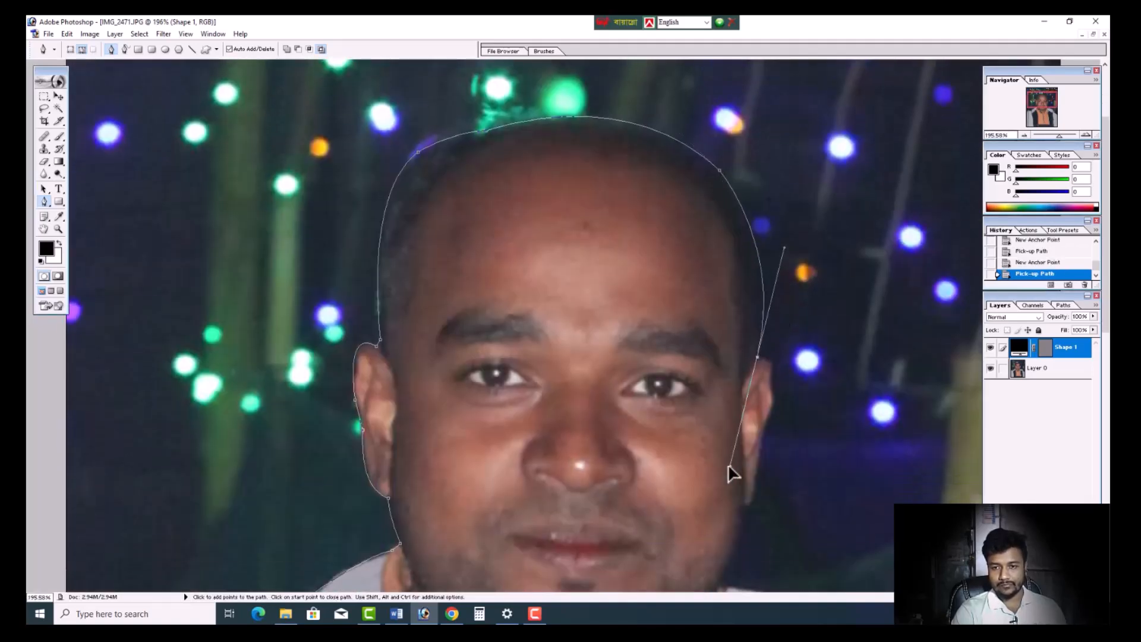
pyautogui.keyDown('alt'); pyautogui.click(758, 359); pyautogui.keyUp('alt')
# - Outline the right-hand ear with short curved segments from its top down to the earlobe
pyautogui.scroll(1, 791, 370)
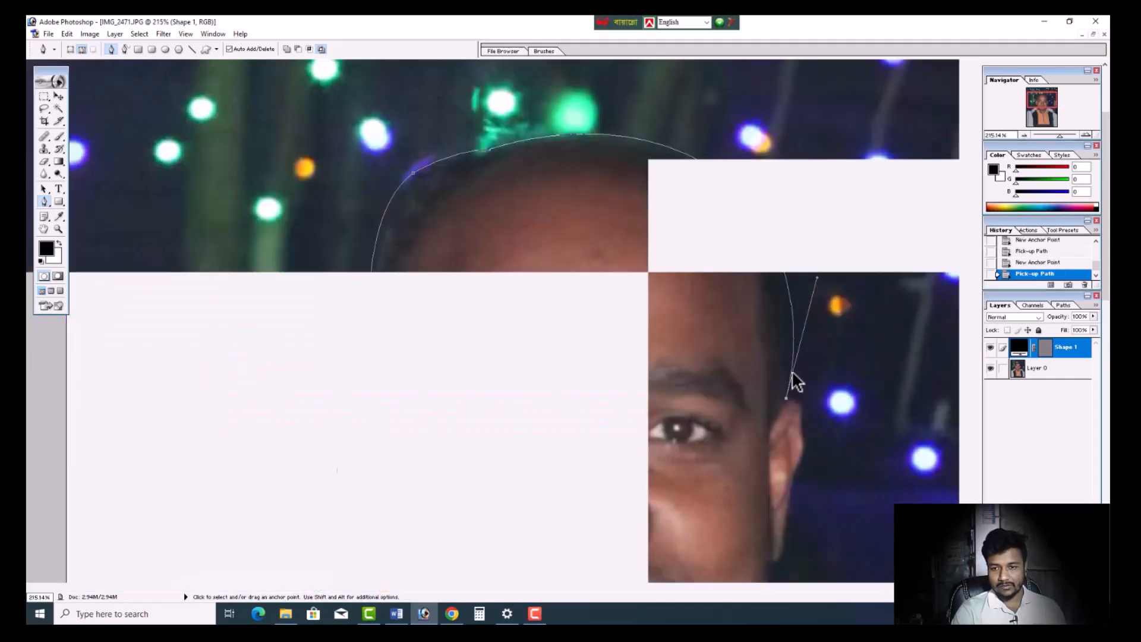
pyautogui.scroll(-1, 820, 396)
pyautogui.moveTo(802, 330); pyautogui.dragTo(795, 376)
pyautogui.keyDown('alt'); pyautogui.click(801, 330); pyautogui.keyUp('alt')
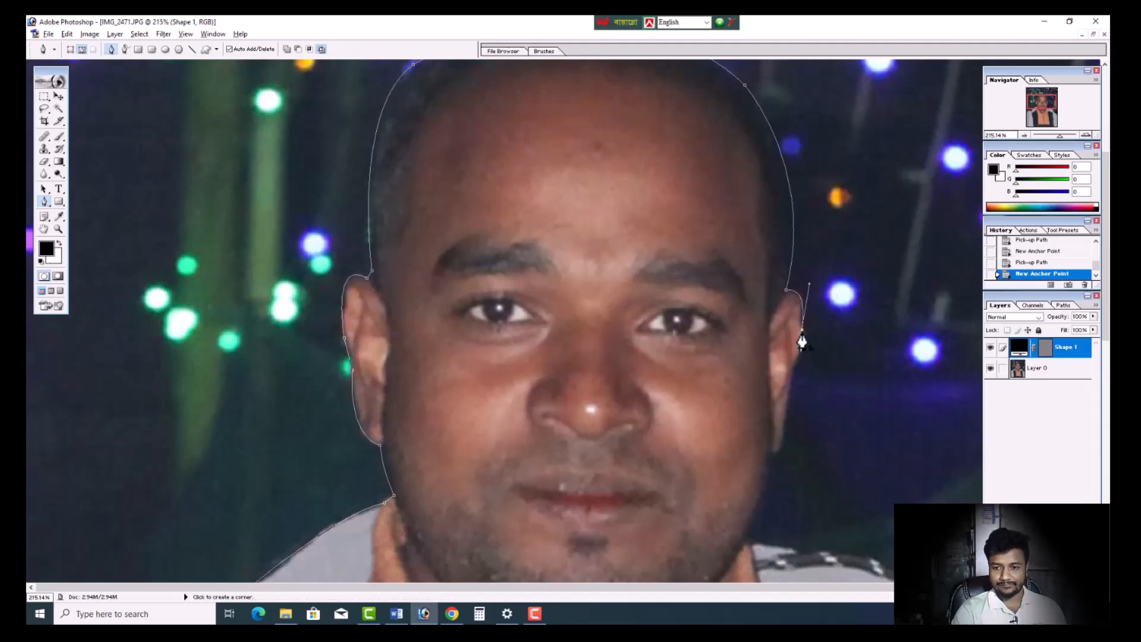
pyautogui.scroll(-1, 787, 377)
pyautogui.moveTo(793, 355); pyautogui.dragTo(779, 392)
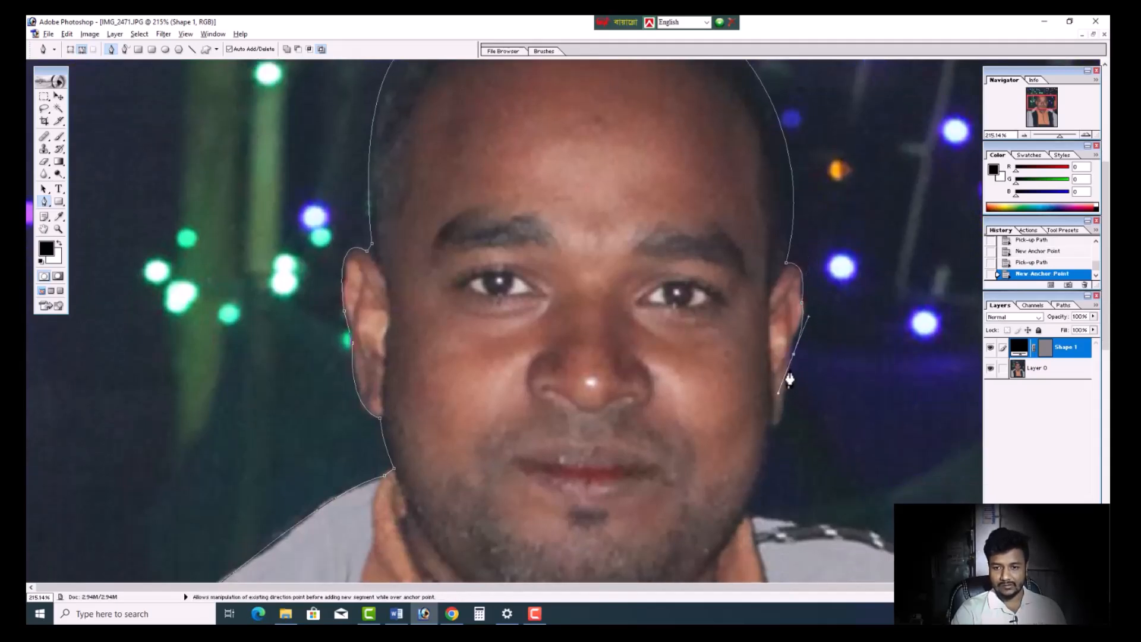
pyautogui.keyDown('alt'); pyautogui.click(793, 355); pyautogui.keyUp('alt')
pyautogui.scroll(-2, 783, 371)
pyautogui.moveTo(786, 349); pyautogui.dragTo(779, 381)
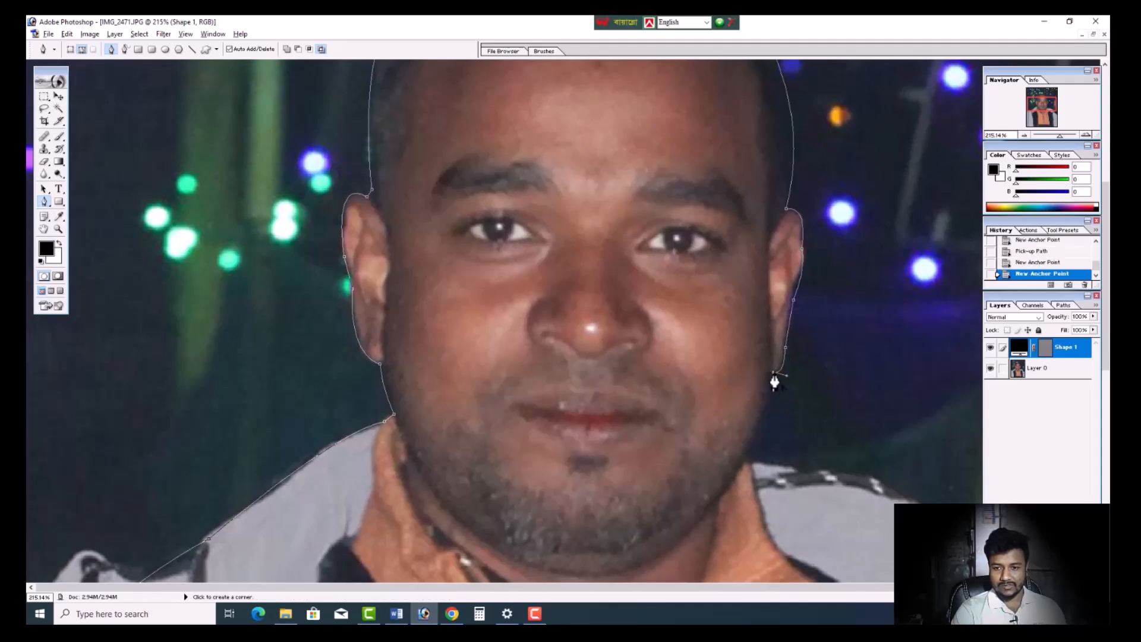
pyautogui.keyDown('alt'); pyautogui.click(774, 373); pyautogui.keyUp('alt')
# - Extend the path from the right-hand earlobe along the jaw and neck down to the jacket collar
pyautogui.scroll(-3, 773, 376)
pyautogui.moveTo(752, 362); pyautogui.dragTo(733, 385)
pyautogui.keyDown('alt'); pyautogui.click(752, 362); pyautogui.keyUp('alt')
pyautogui.click(757, 389)
# - Curve the path across the right-hand jacket shoulder and down past the photo's edge, removing the anchors' outgoing handles
pyautogui.scroll(-3, 756, 382)
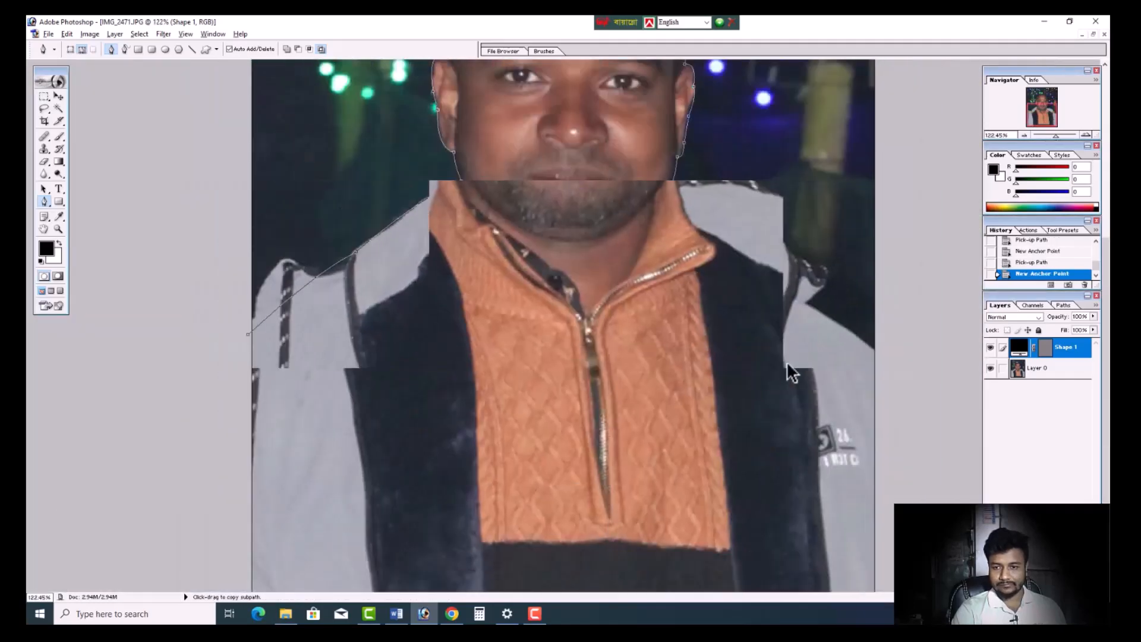
pyautogui.scroll(2, 786, 361)
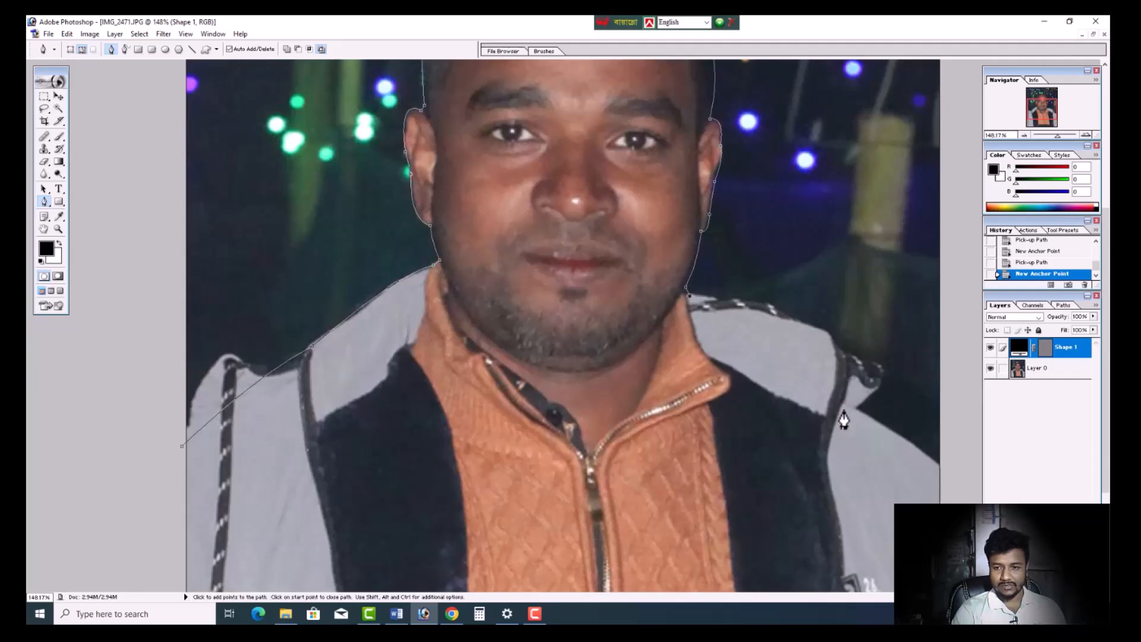
pyautogui.moveTo(840, 426); pyautogui.dragTo(840, 452)
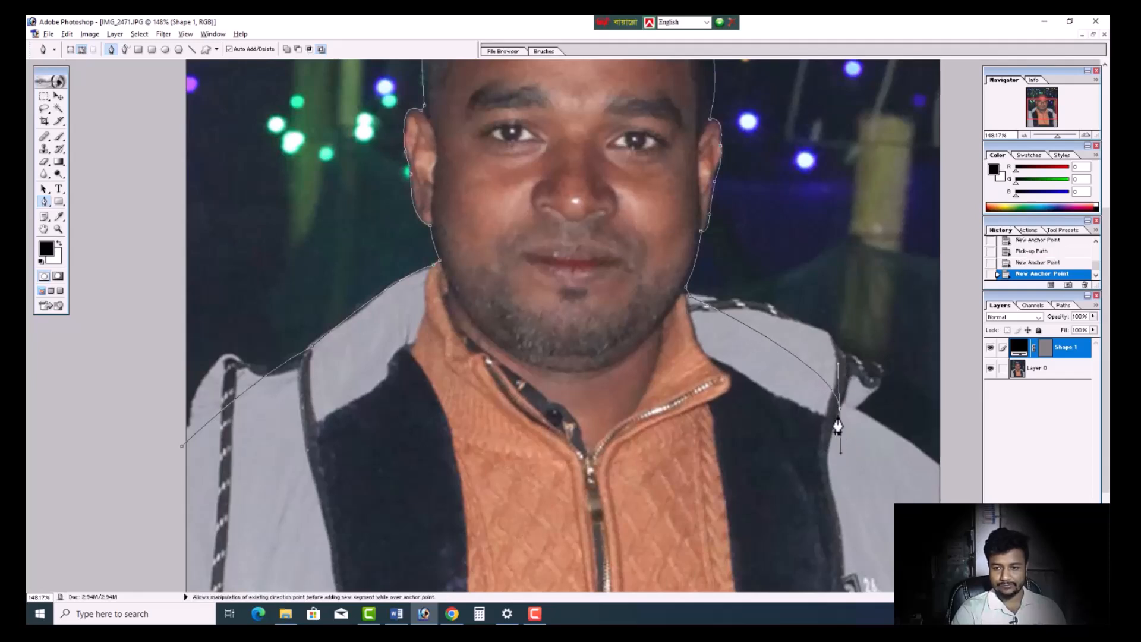
pyautogui.keyDown('alt'); pyautogui.click(840, 408); pyautogui.keyUp('alt')
pyautogui.scroll(-1, 840, 408)
pyautogui.scroll(-1, 840, 409)
pyautogui.moveTo(908, 417); pyautogui.dragTo(904, 473)
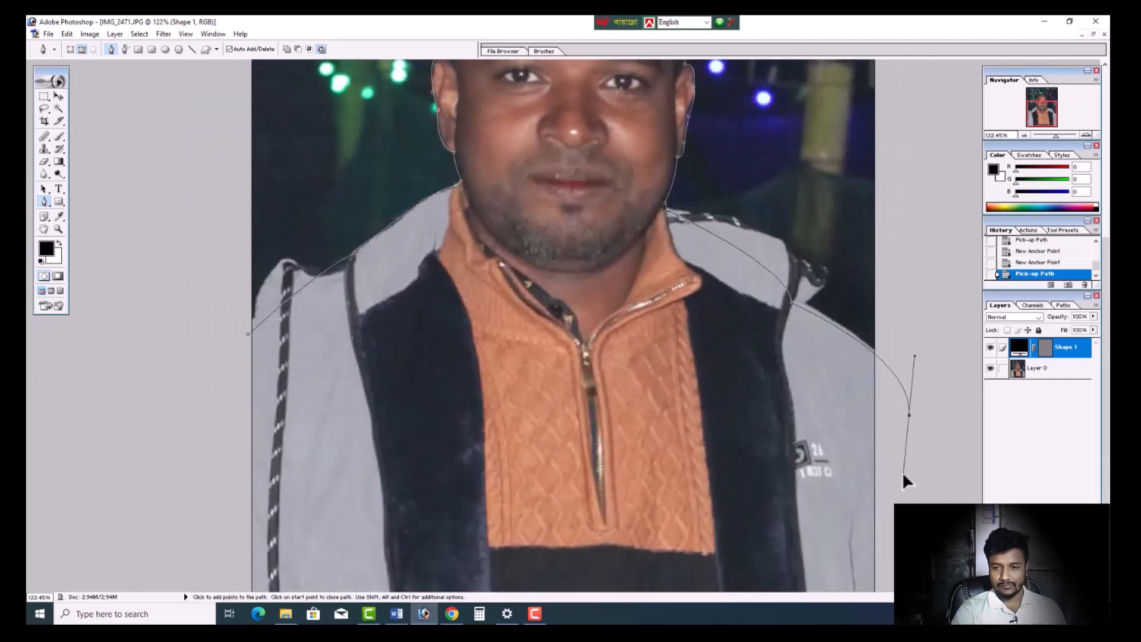
pyautogui.keyDown('alt'); pyautogui.click(910, 416); pyautogui.keyUp('alt')
# - Route the path outside the photo, up its right-hand side, across above it and down its left-hand side
pyautogui.scroll(-10, 910, 416)
pyautogui.moveTo(779, 182); pyautogui.dragTo(766, 153)
pyautogui.moveTo(704, 128); pyautogui.dragTo(624, 112)
pyautogui.moveTo(545, 93); pyautogui.dragTo(491, 87)
pyautogui.moveTo(436, 87); pyautogui.dragTo(419, 94)
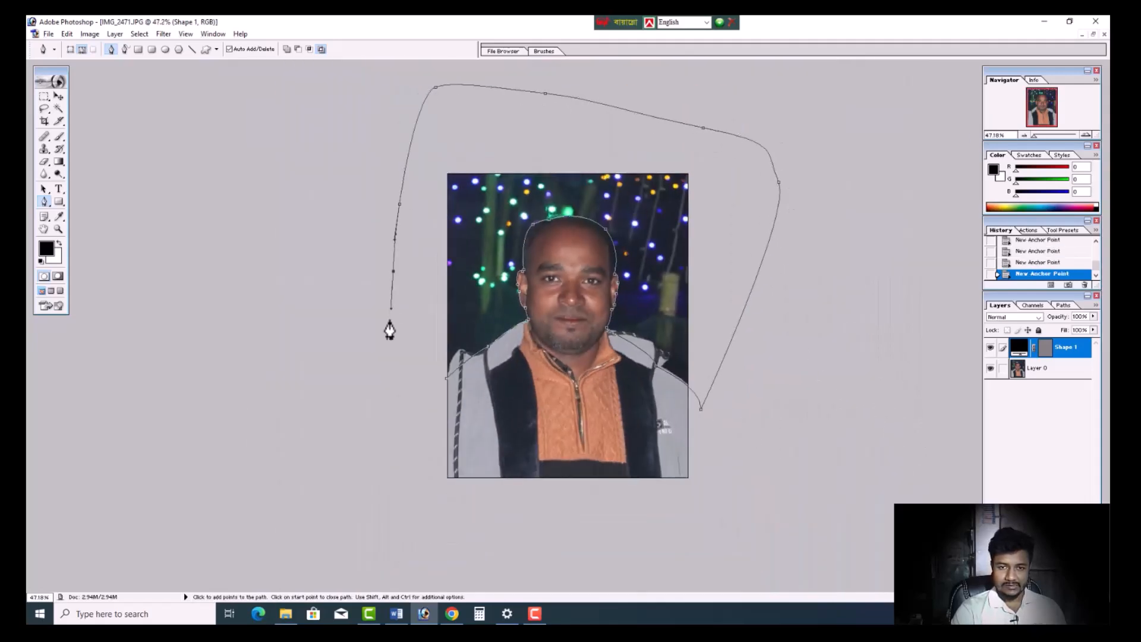
pyautogui.scroll(7, 359, 423)
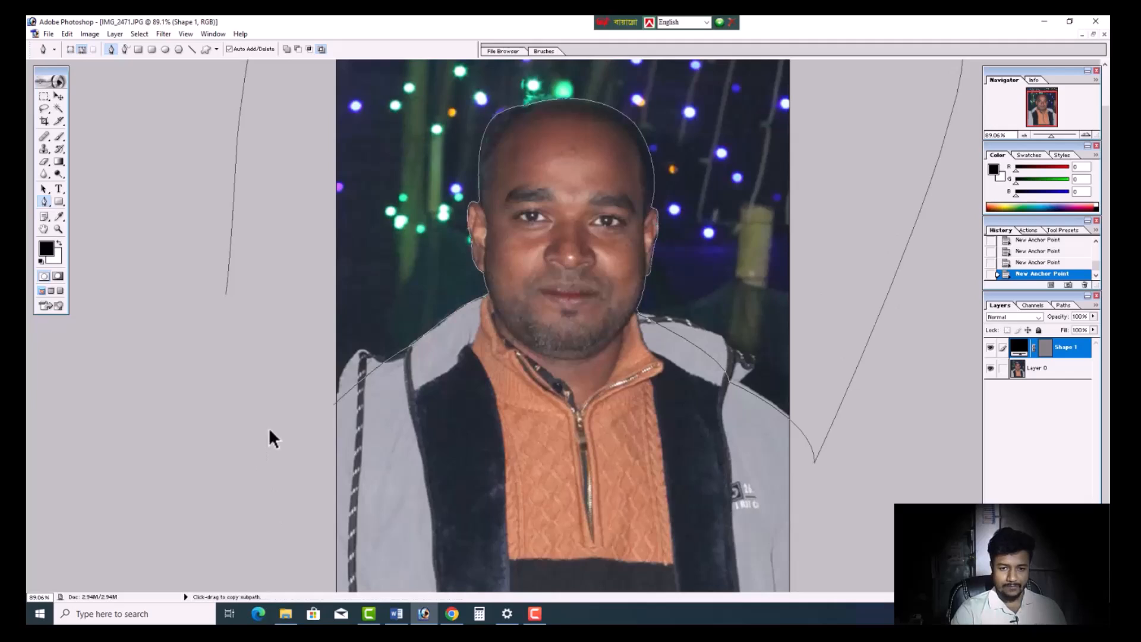
pyautogui.scroll(3, 270, 431)
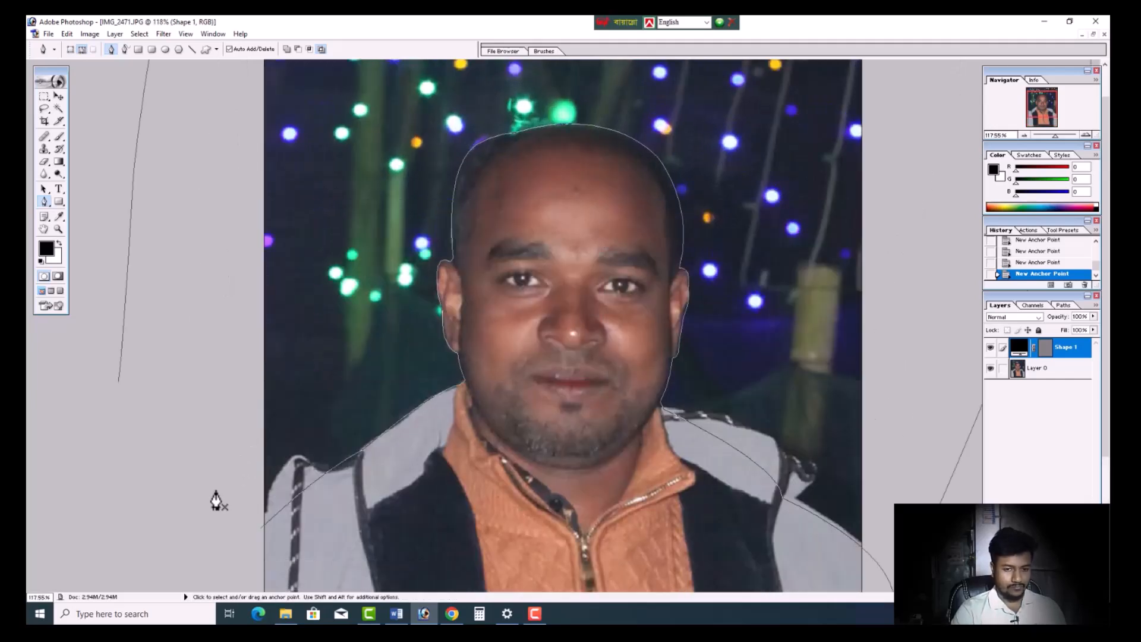
# - Undo the last two anchors, then continue the path outside the photo and close it at the left-hand shoulder's starting point
pyautogui.hotkey('ctrl', 'alt', 'z')
pyautogui.hotkey('ctrl', 'alt', 'z')
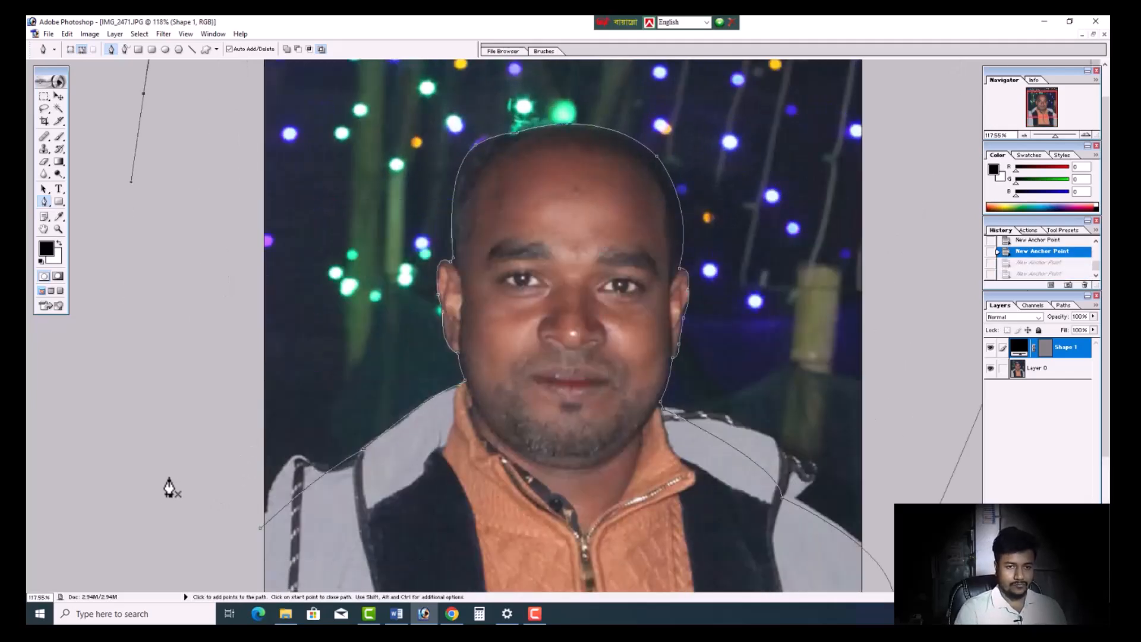
pyautogui.click(113, 388)
pyautogui.moveTo(116, 454); pyautogui.dragTo(135, 490)
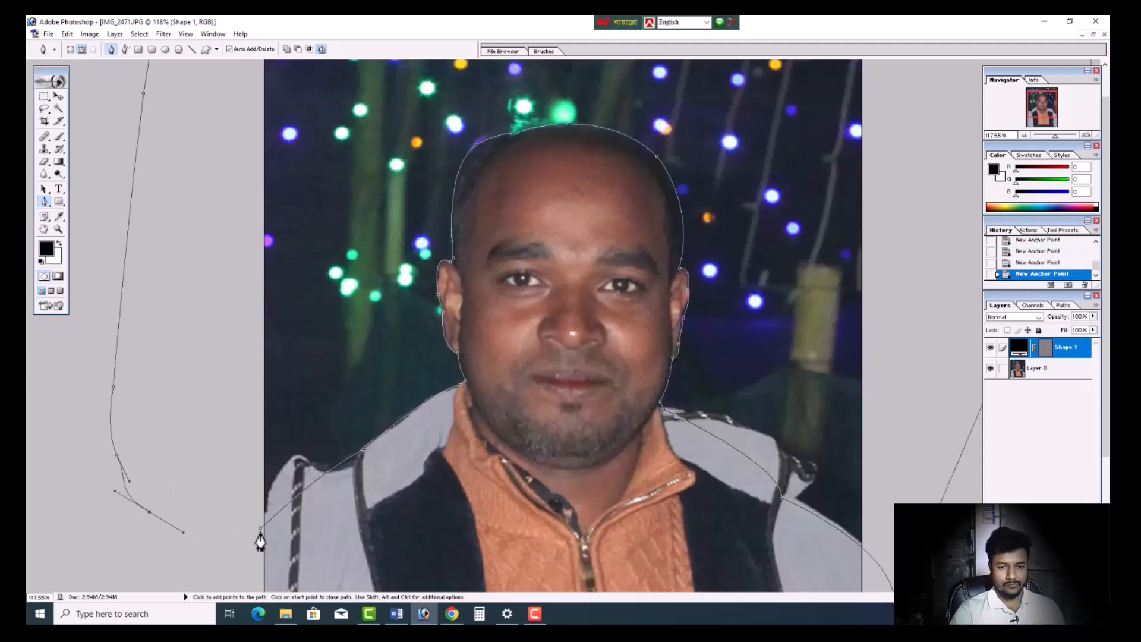
pyautogui.click(261, 529)
# - Convert the closed path around the background into a selection
pyautogui.rightClick(327, 399)
pyautogui.click(390, 454)
pyautogui.press('Return')
pyautogui.scroll(-4, 697, 438)
pyautogui.scroll(2, 697, 415)
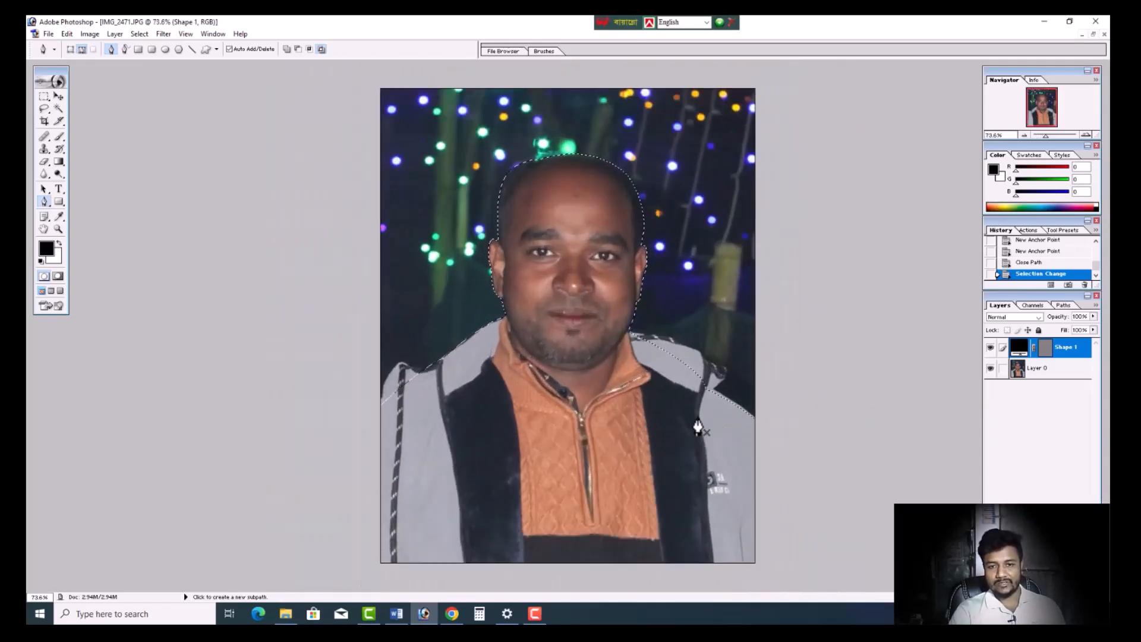
pyautogui.scroll(1, 698, 427)
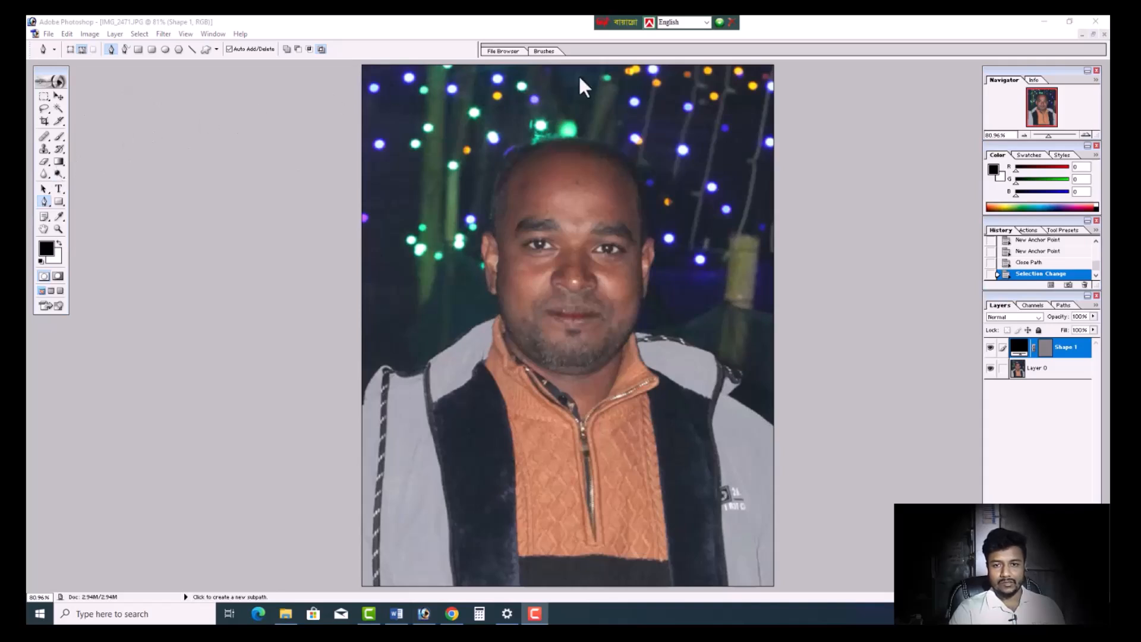
pyautogui.click(789, 36)
pyautogui.scroll(1, 679, 252)
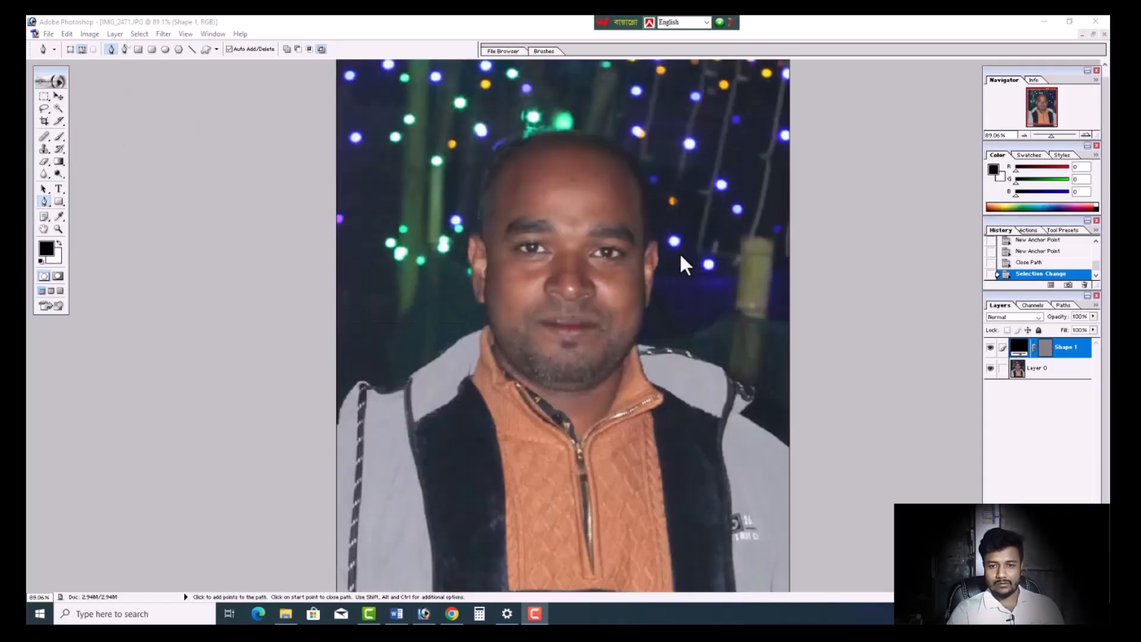
pyautogui.scroll(-3, 734, 251)
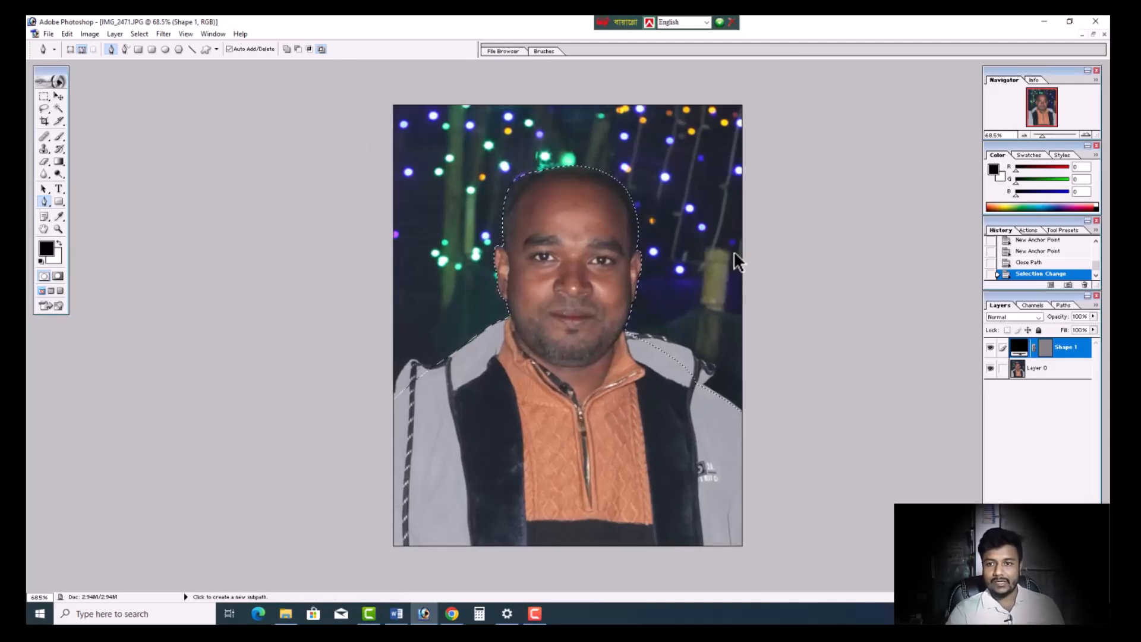
# - Delete the Shape 1 layer, keeping the background selection active
pyautogui.press('Delete')
pyautogui.click(518, 234)
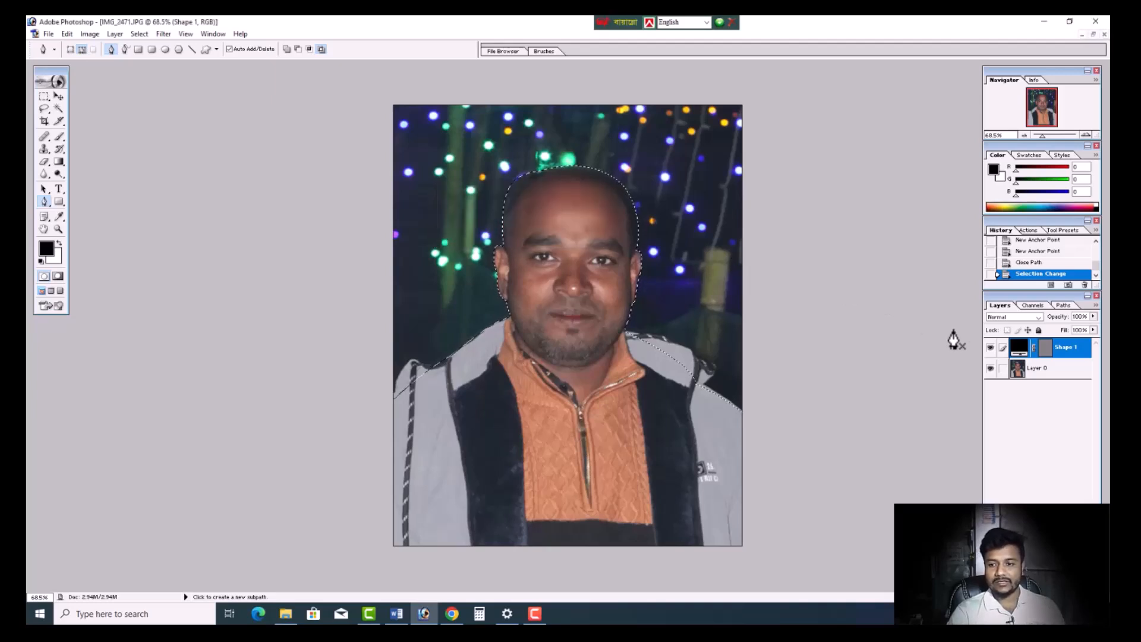
pyautogui.click(1070, 371)
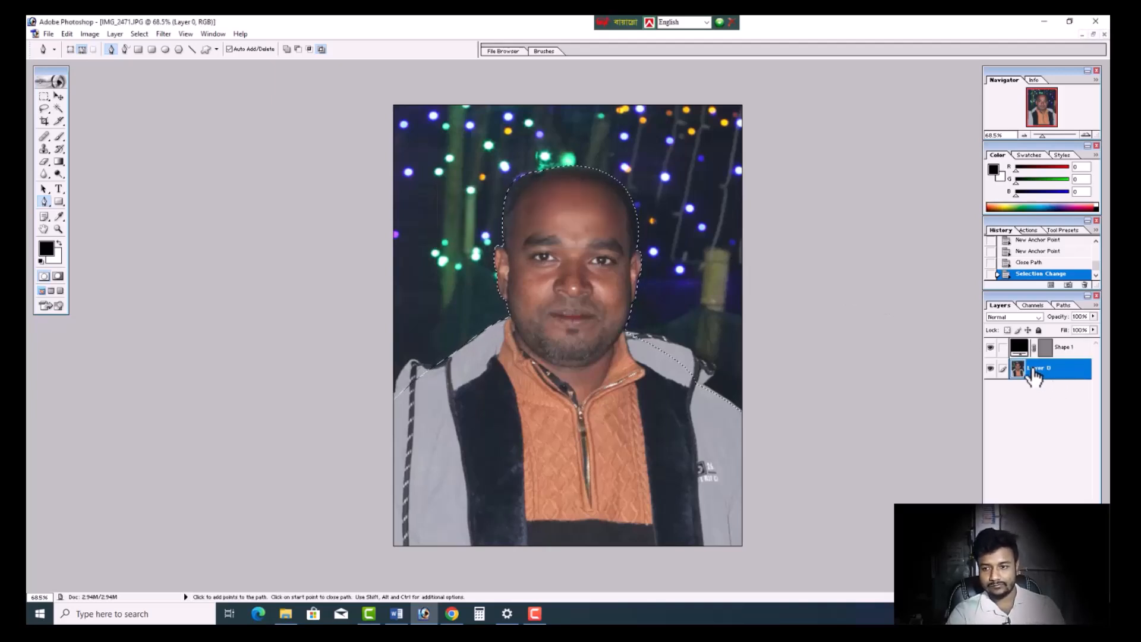
pyautogui.click(1066, 350)
pyautogui.press('Delete')
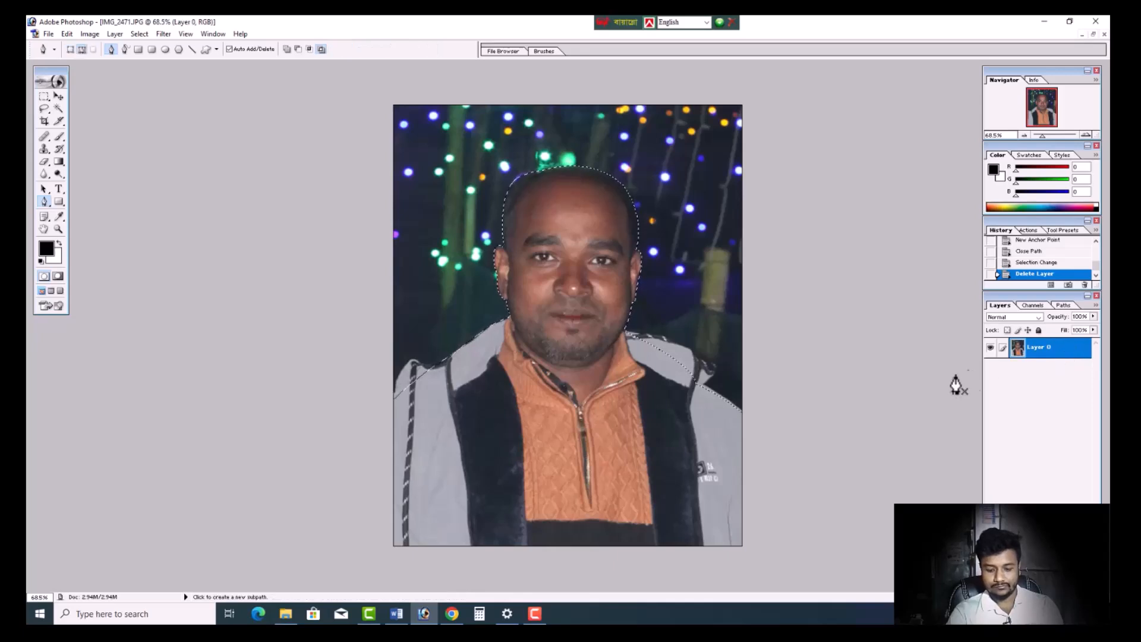
# - Clear the selected background from Layer 0, check the cut-out around the head, and deselect
pyautogui.press('Delete')
pyautogui.scroll(2, 691, 223)
pyautogui.scroll(-2, 688, 248)
pyautogui.scroll(3, 687, 246)
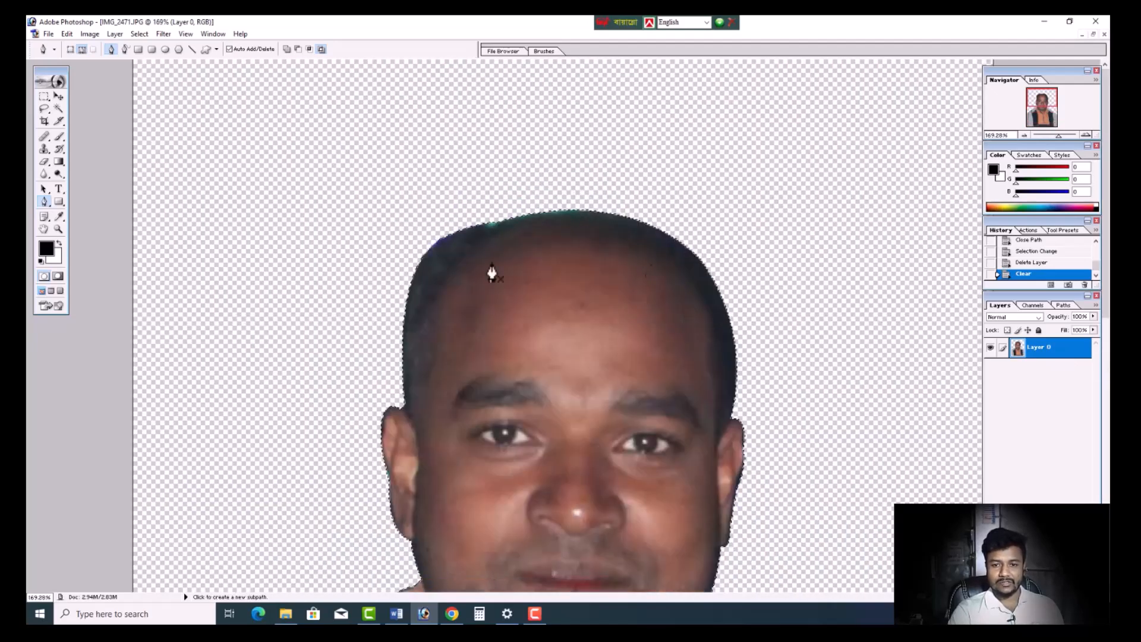
pyautogui.click(44, 121)
pyautogui.hotkey('ctrl', 'd')
# - Start a new Pen path along the left-hand hairline, from above the ear to the crown, just inside the coloured fringe
pyautogui.scroll(2, 315, 267)
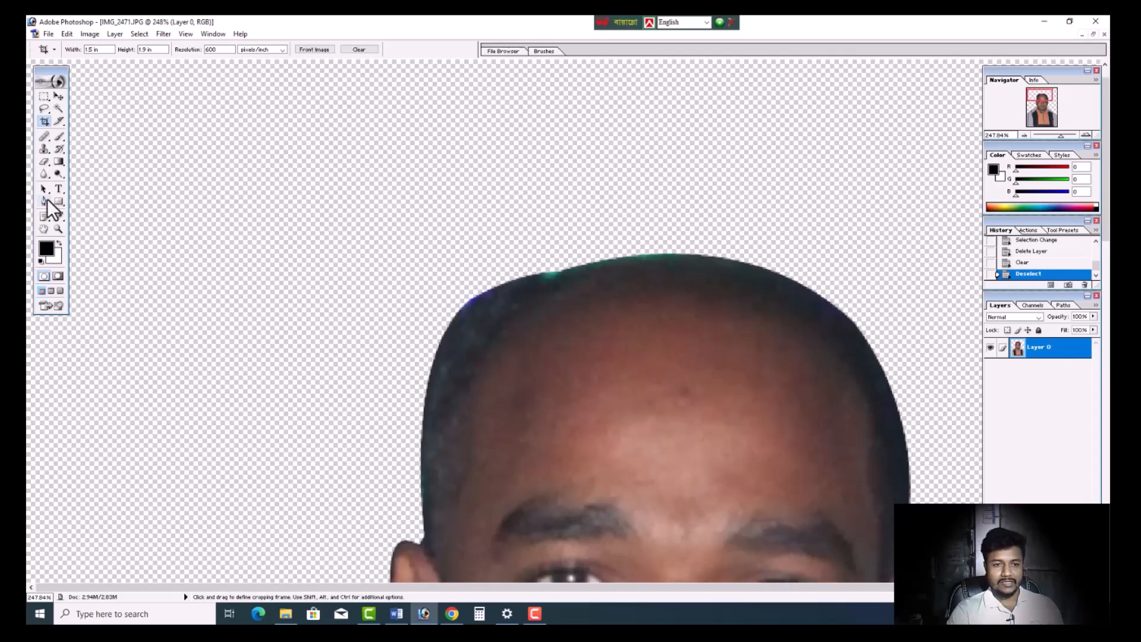
pyautogui.click(44, 201)
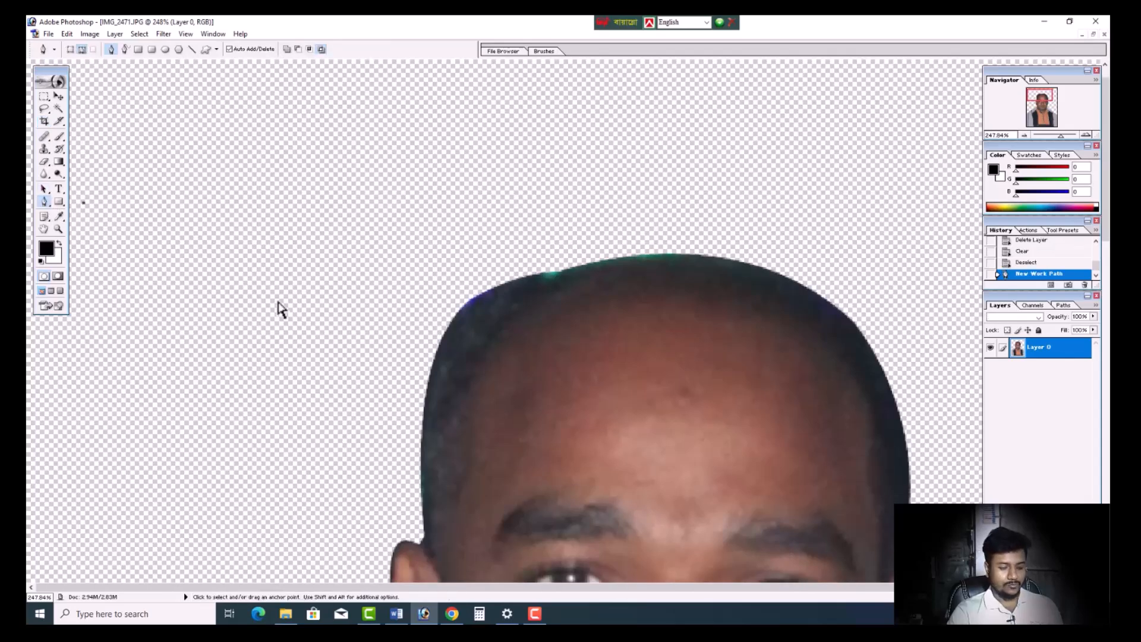
pyautogui.scroll(-1, 410, 372)
pyautogui.scroll(-1, 413, 387)
pyautogui.click(420, 429)
pyautogui.moveTo(547, 220); pyautogui.dragTo(681, 190)
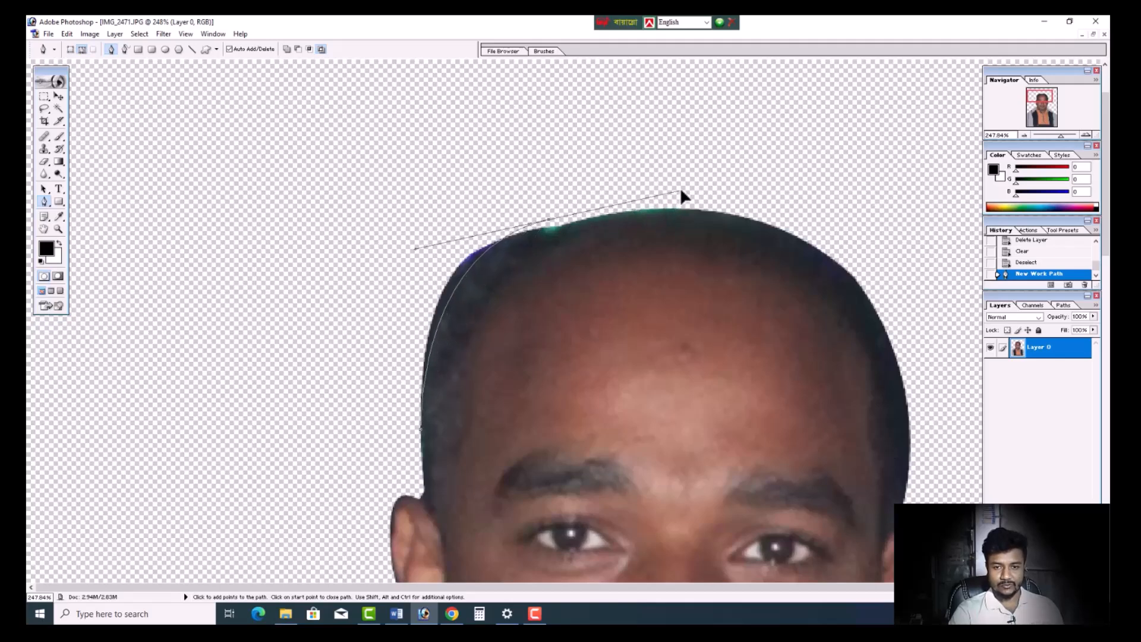
pyautogui.keyDown('alt'); pyautogui.click(550, 223); pyautogui.keyUp('alt')
# - Route the path through the transparent area beside the head and close it at its start above the left-hand ear
pyautogui.click(601, 144)
pyautogui.moveTo(418, 173); pyautogui.dragTo(392, 185)
pyautogui.click(411, 177)
pyautogui.moveTo(329, 237); pyautogui.dragTo(315, 306)
pyautogui.click(300, 371)
pyautogui.moveTo(308, 380); pyautogui.dragTo(360, 406)
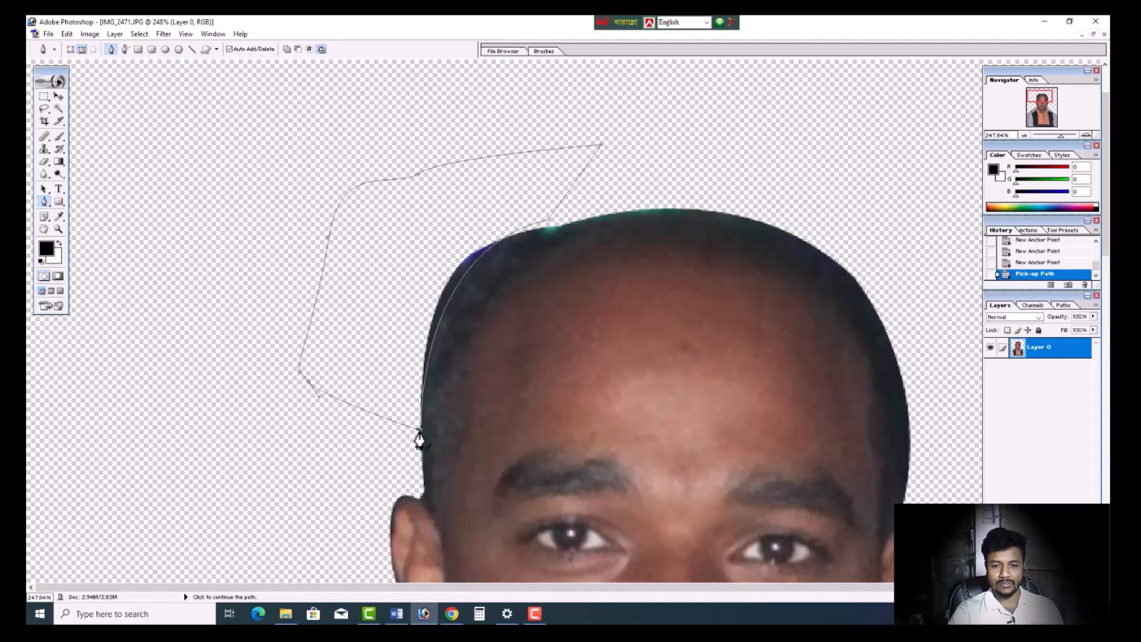
pyautogui.click(420, 432)
# - Convert the closed path to a selection and clear the leftover fringe inside it from Layer 0
pyautogui.rightClick(374, 267)
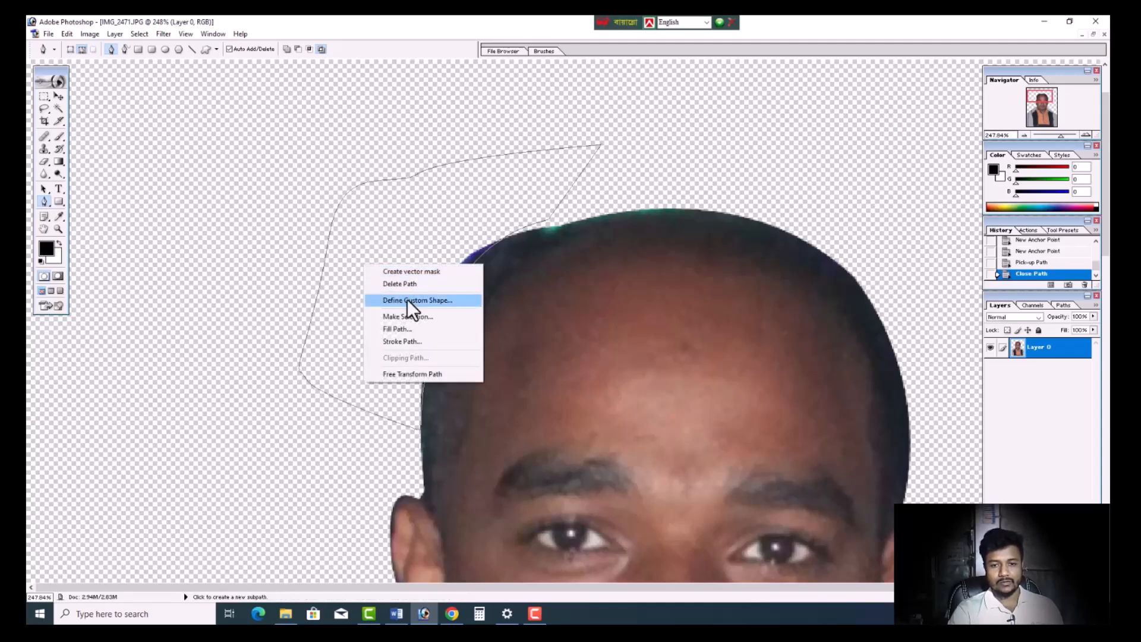
pyautogui.click(423, 315)
pyautogui.press('Return')
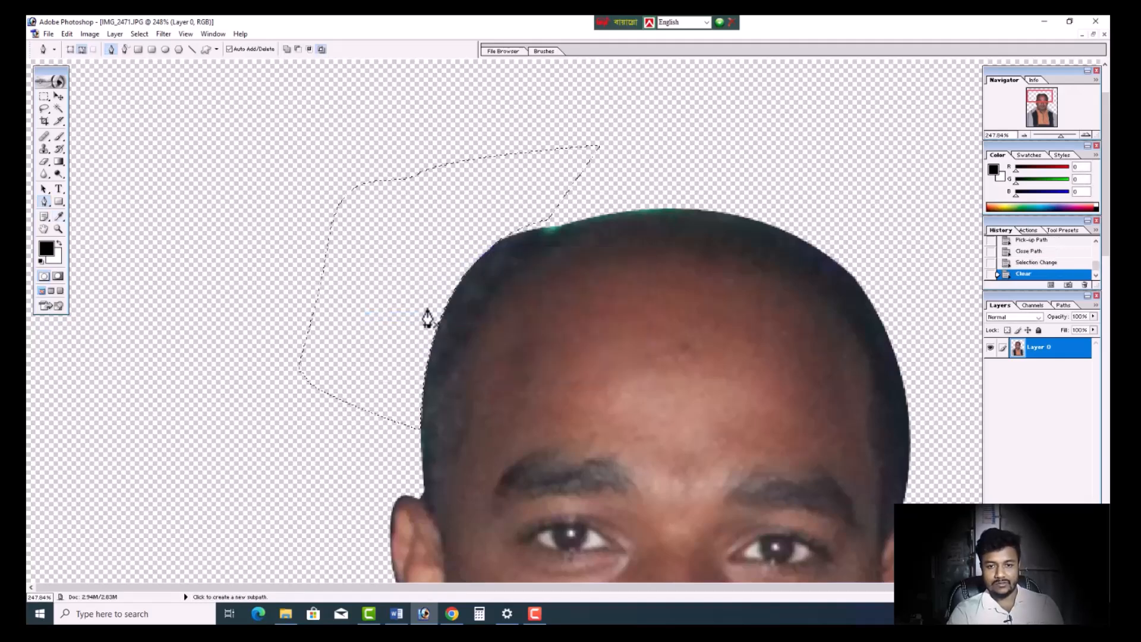
# - Deselect the cleared fringe area on Layer 0 and check the cut-out's edge around the head
pyautogui.press('Delete')
pyautogui.click(59, 110)
pyautogui.hotkey('ctrl', 'd')
pyautogui.scroll(-10, 441, 191)
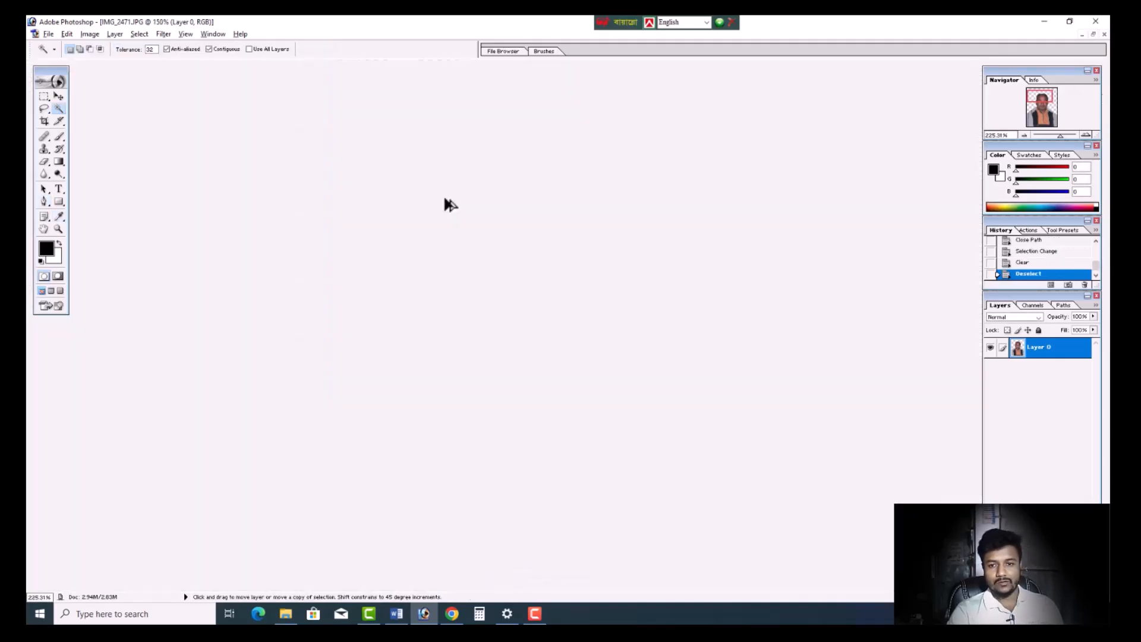
pyautogui.scroll(6, 538, 323)
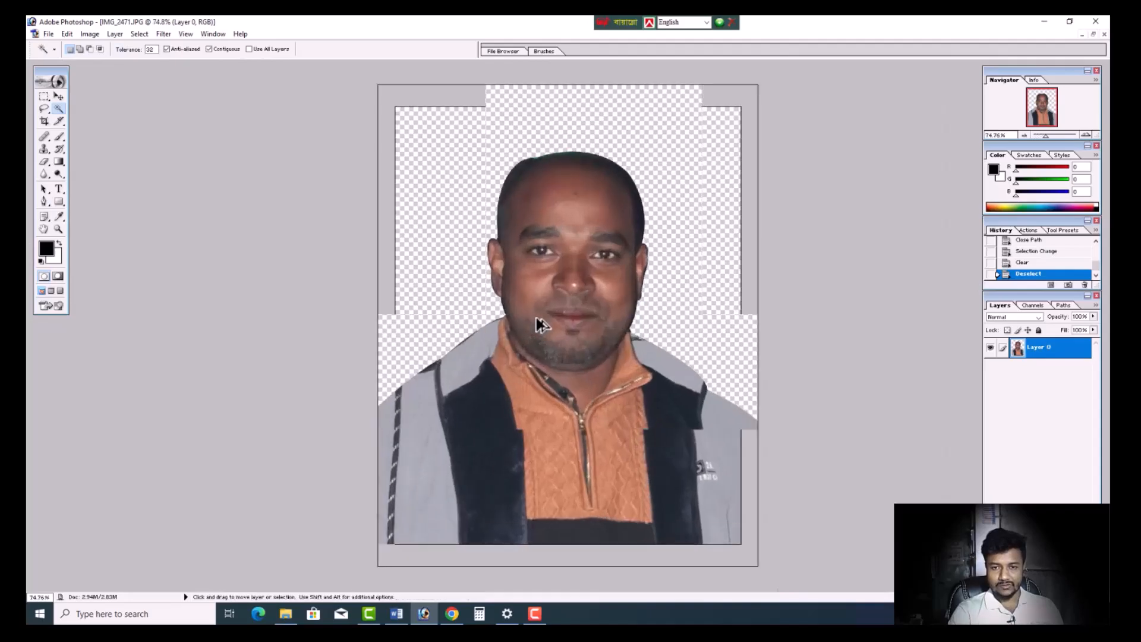
pyautogui.scroll(4, 537, 324)
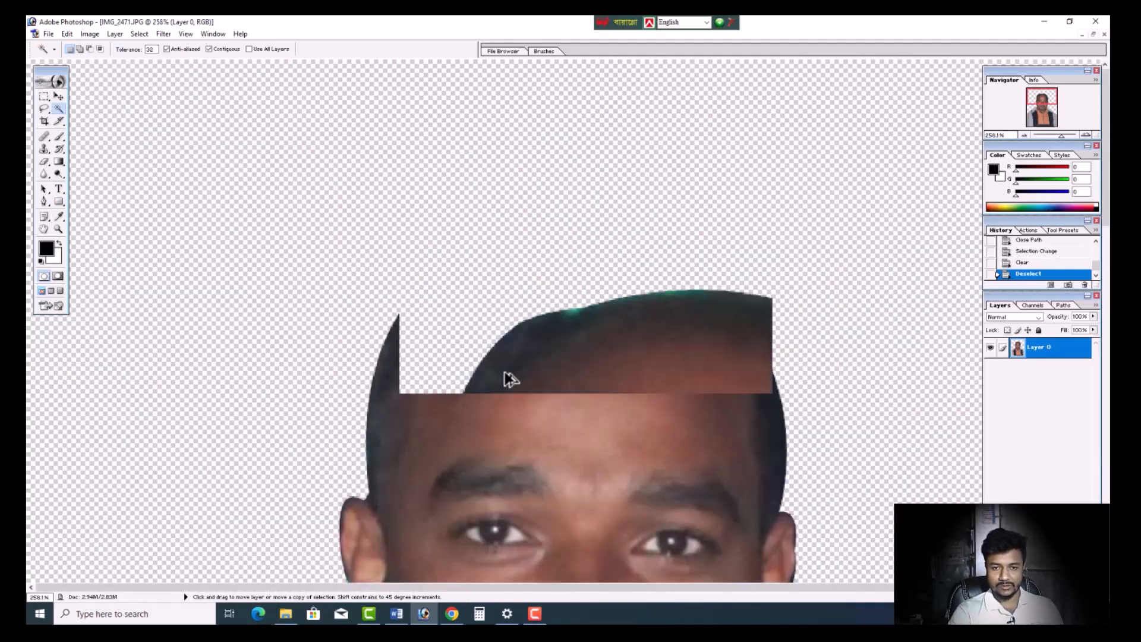
# - Start another Pen path along the left-hand hairline to the crown, cutting slightly inside the uneven bump, and end it in a corner point
pyautogui.click(44, 202)
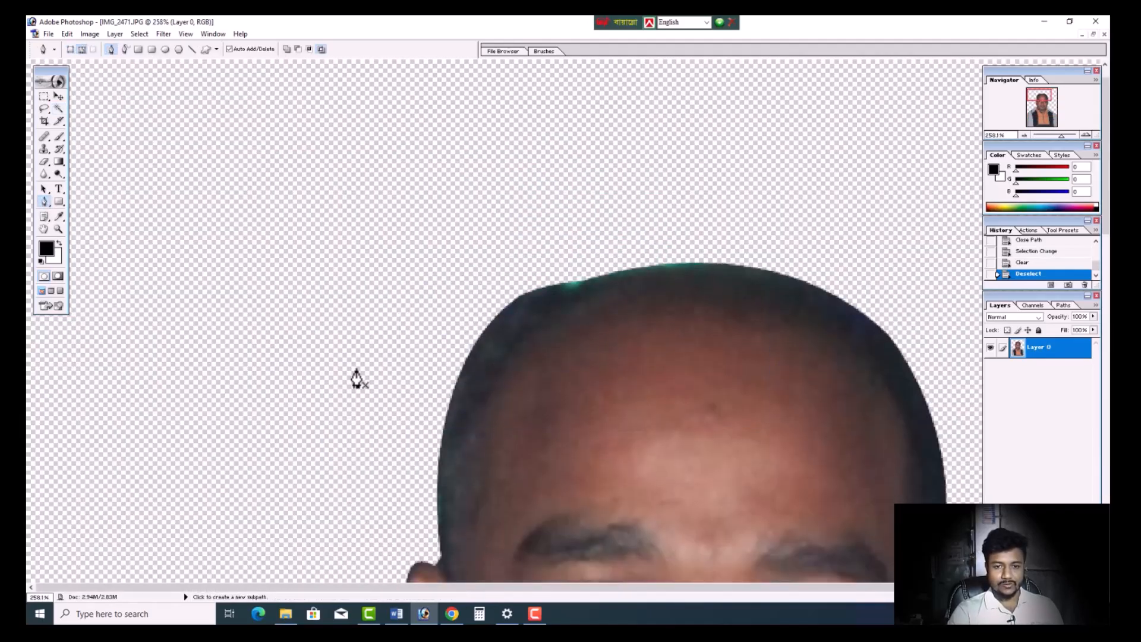
pyautogui.scroll(-3, 386, 383)
pyautogui.click(446, 325)
pyautogui.moveTo(601, 182); pyautogui.dragTo(710, 176)
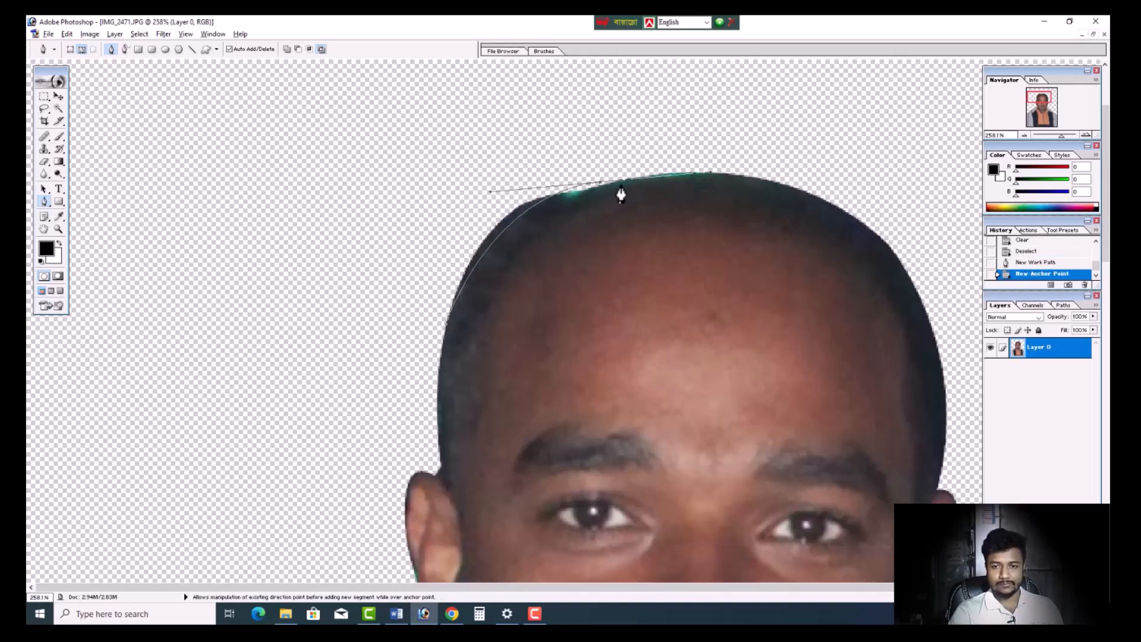
pyautogui.keyDown('alt'); pyautogui.click(599, 183); pyautogui.keyUp('alt')
# - Route the path through the transparent area around the upper left-hand side of the head and close it at its start
pyautogui.click(641, 135)
pyautogui.moveTo(377, 175); pyautogui.dragTo(362, 209)
pyautogui.moveTo(351, 237); pyautogui.dragTo(351, 262)
pyautogui.moveTo(358, 306); pyautogui.dragTo(374, 328)
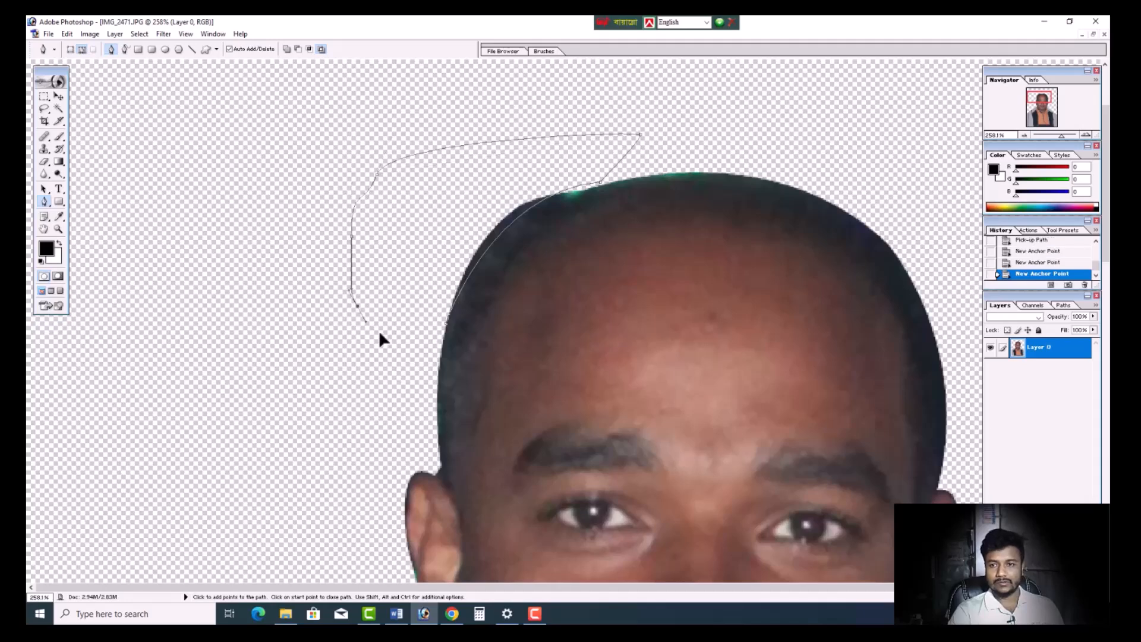
pyautogui.click(450, 331)
# - Convert the closed path to a selection, clear the hair bump inside it from Layer 0, and deselect
pyautogui.rightClick(451, 238)
pyautogui.click(473, 287)
pyautogui.press('Return')
pyautogui.press('Delete')
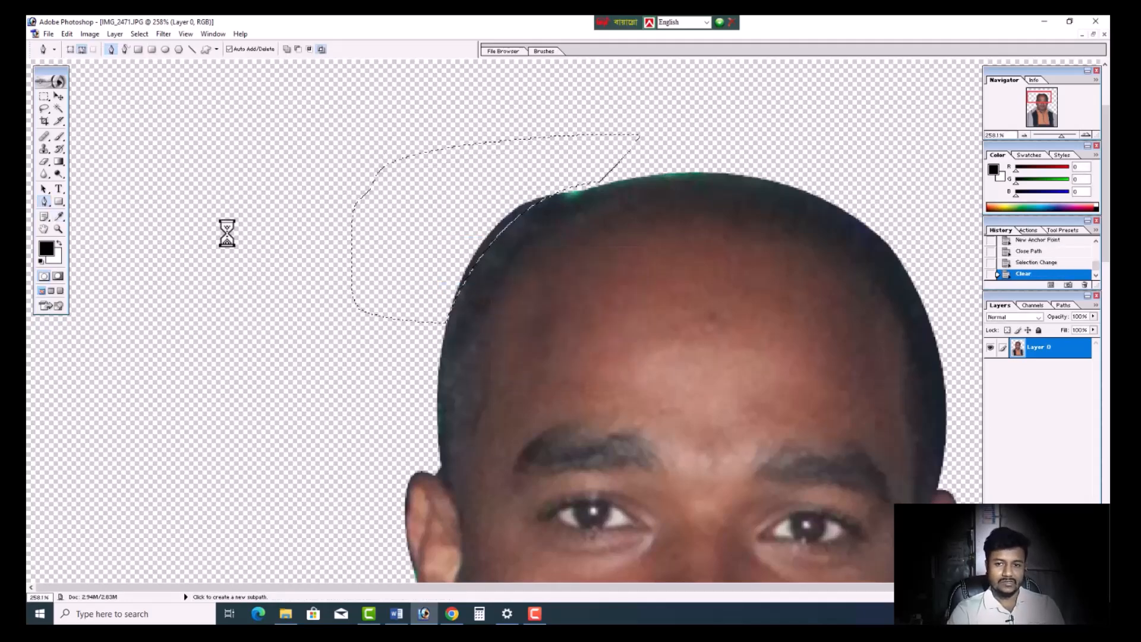
pyautogui.hotkey('ctrl', 'd')
pyautogui.click(59, 109)
pyautogui.hotkey('ctrl', '0')
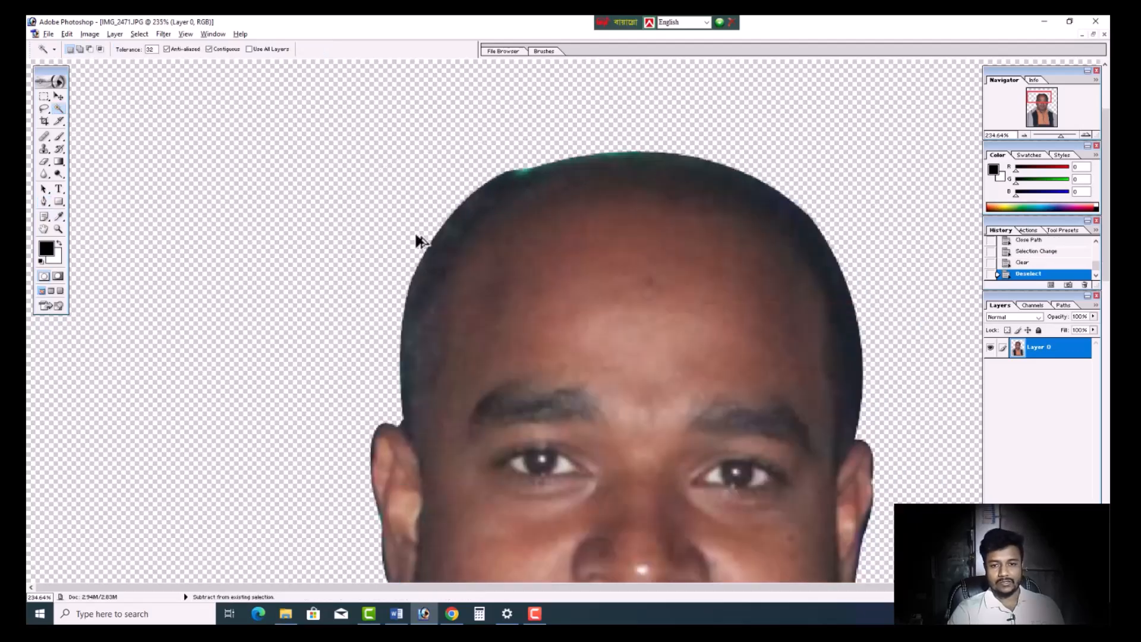
pyautogui.scroll(-3, 575, 282)
pyautogui.scroll(1, 574, 283)
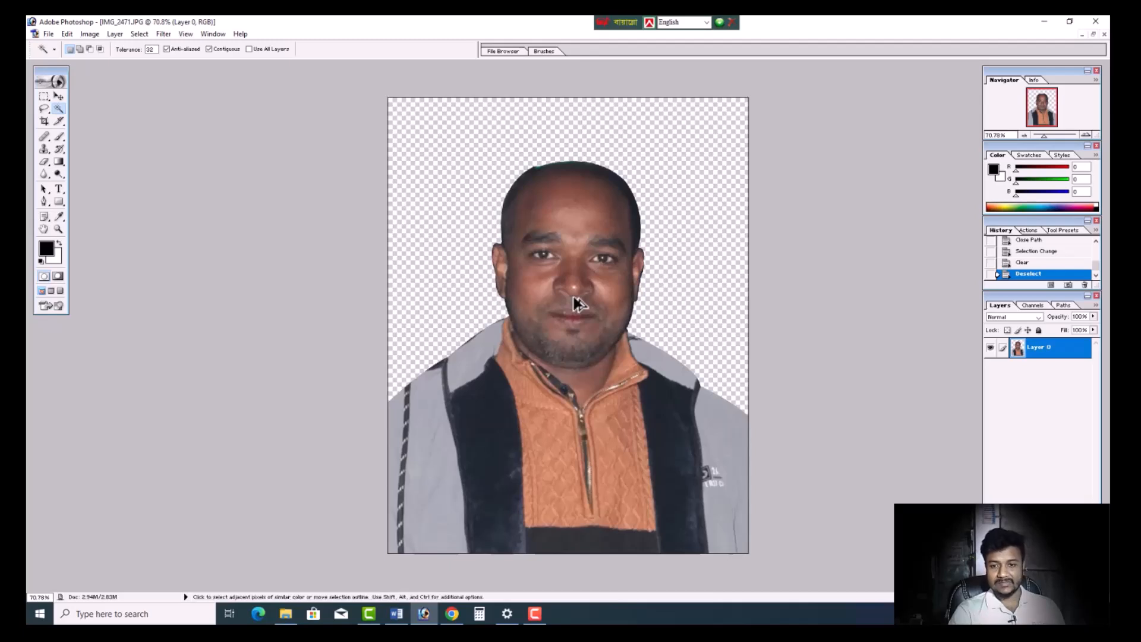
pyautogui.scroll(4, 570, 285)
pyautogui.scroll(-2, 570, 311)
pyautogui.scroll(1, 580, 318)
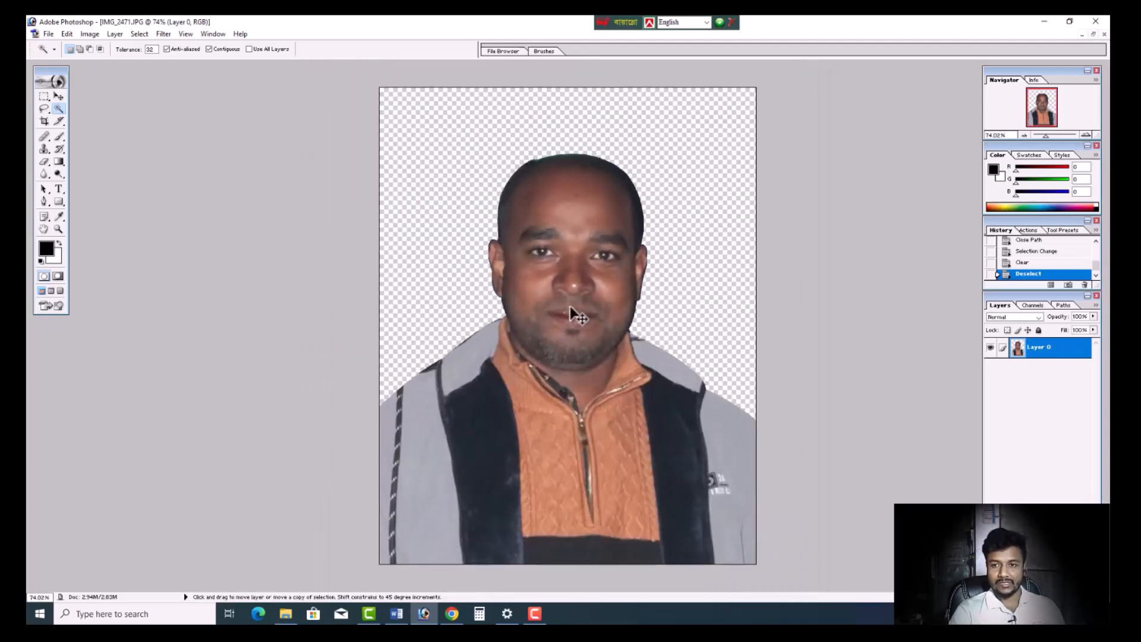
pyautogui.scroll(-2, 326, 269)
pyautogui.scroll(1, 327, 269)
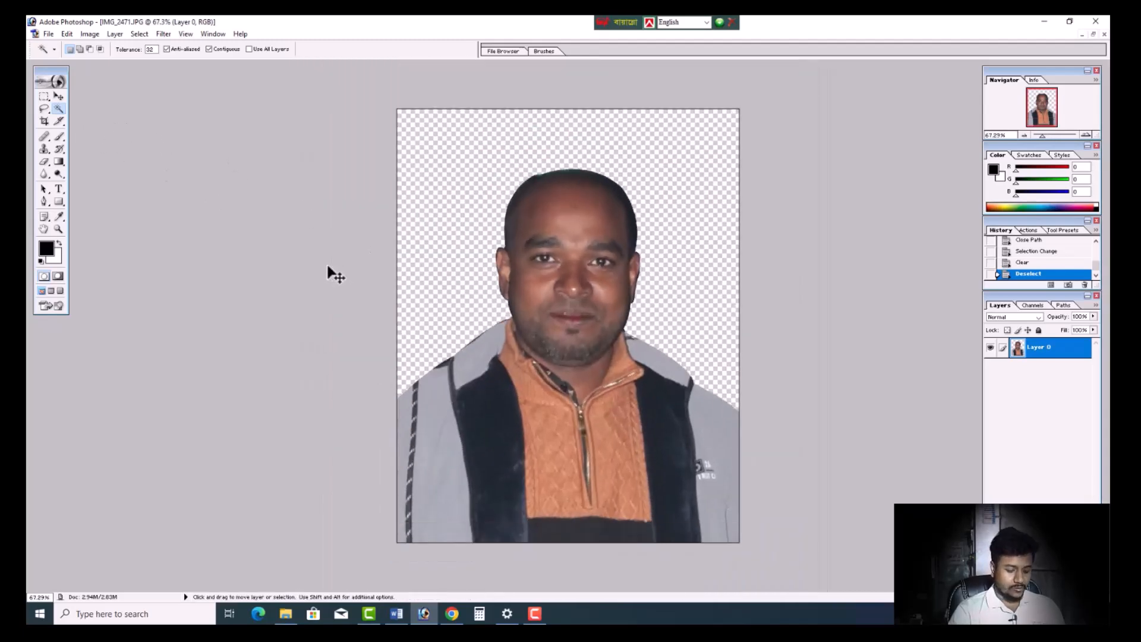
# - Brighten the portrait with a Levels adjustment, lowering the white input level to 197
pyautogui.hotkey('ctrl', 'l')
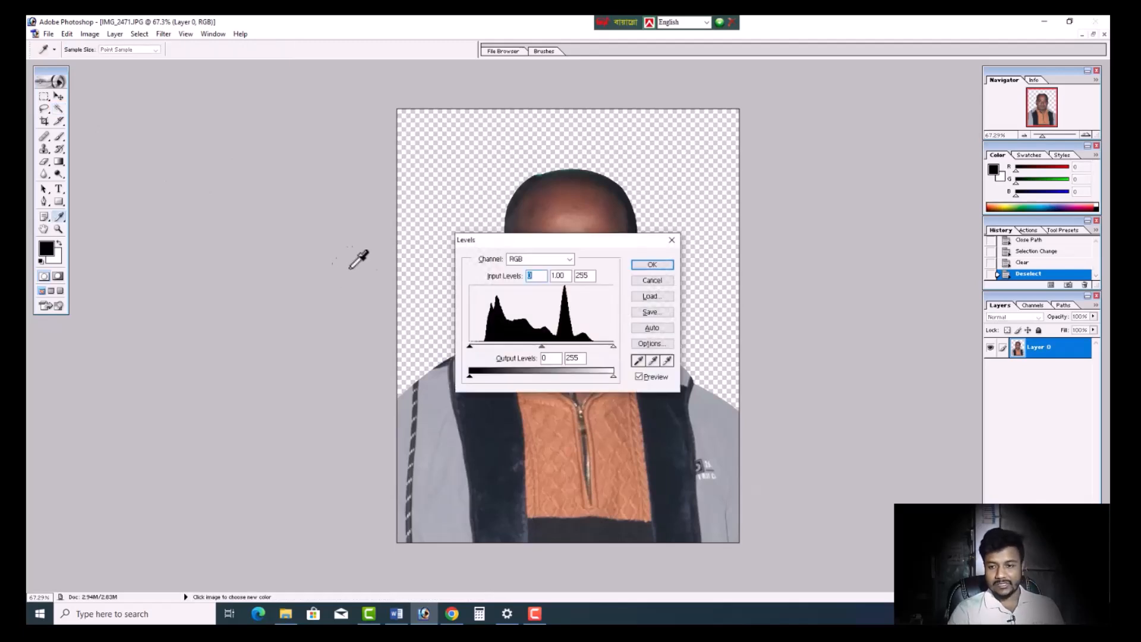
pyautogui.moveTo(550, 240); pyautogui.dragTo(203, 312)
pyautogui.moveTo(261, 419); pyautogui.dragTo(230, 418)
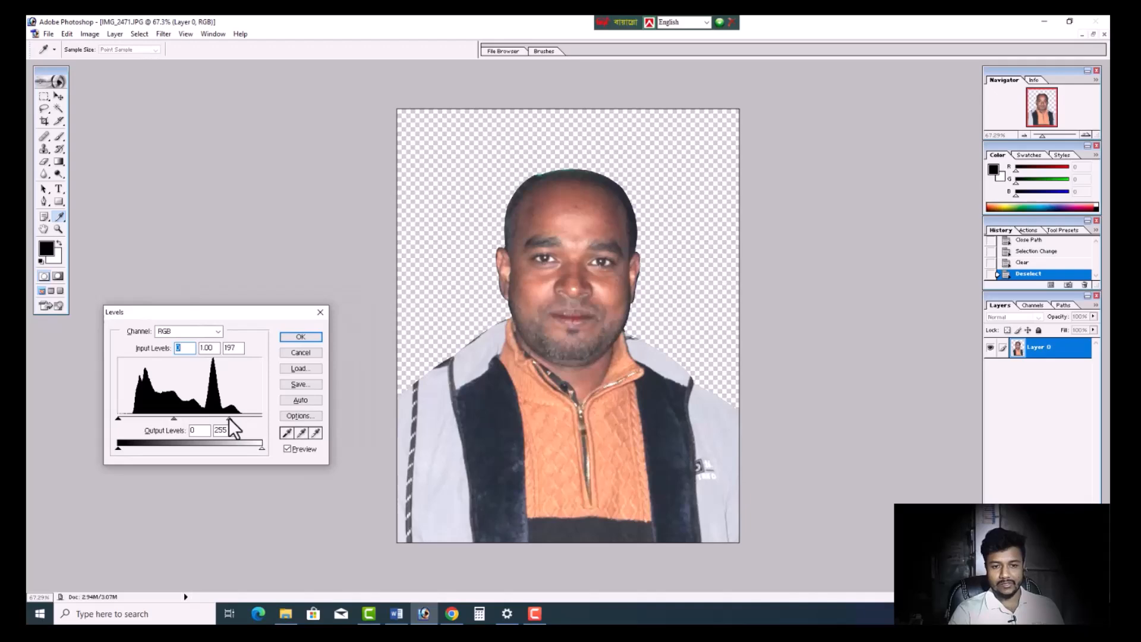
pyautogui.click(300, 336)
# - Switch to the Brush tool and sample a light skin tone from the middle of the forehead as the foreground colour
pyautogui.scroll(5, 564, 334)
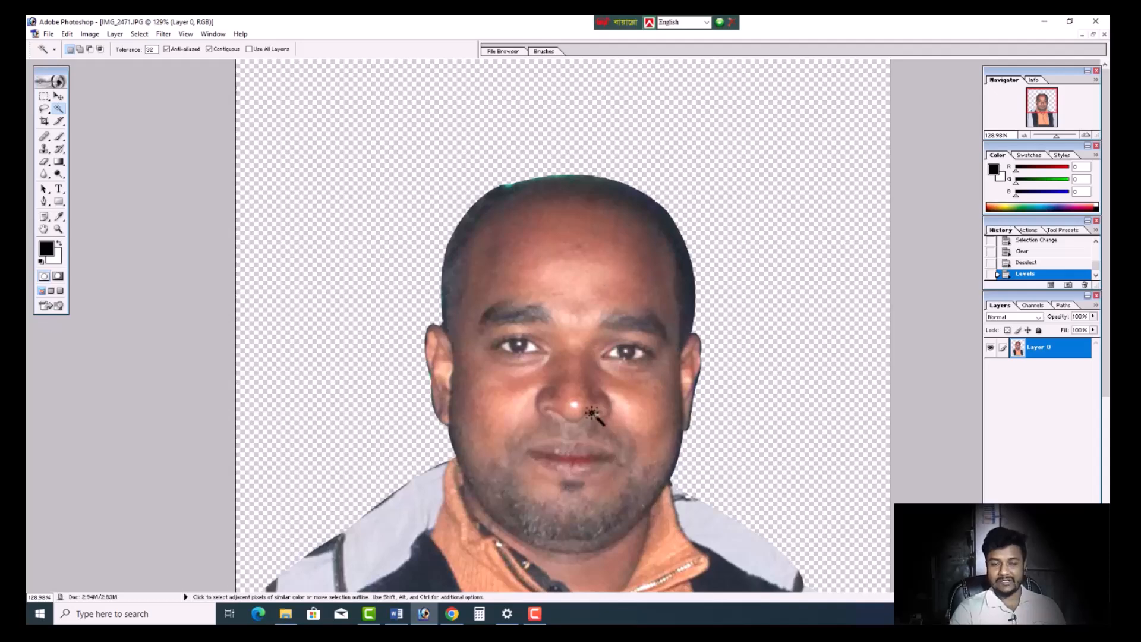
pyautogui.click(58, 217)
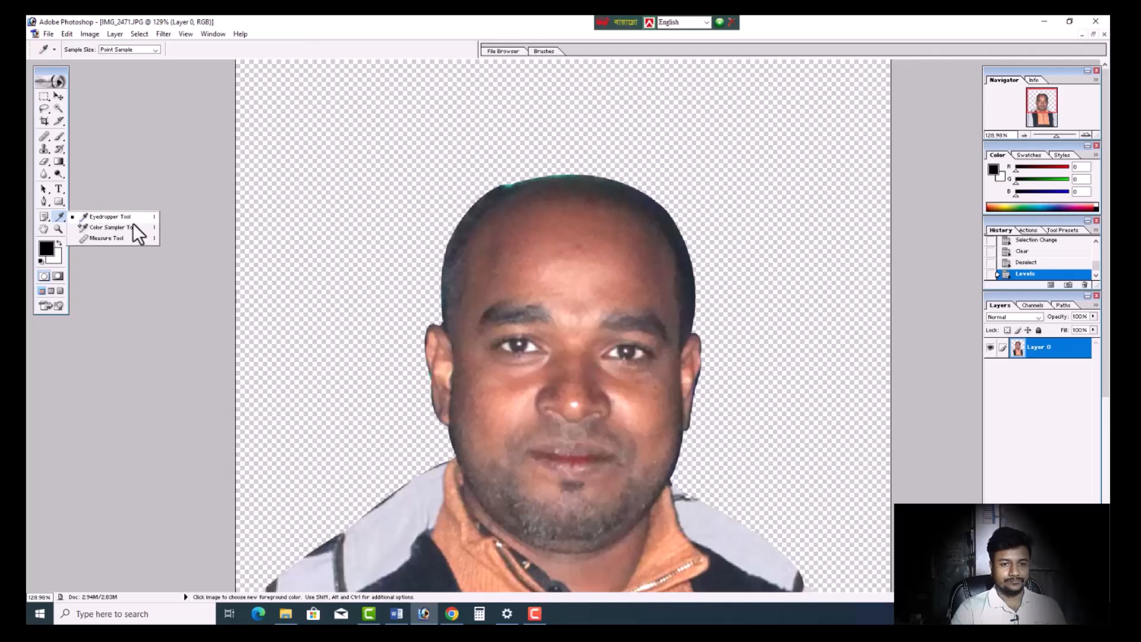
pyautogui.click(61, 218)
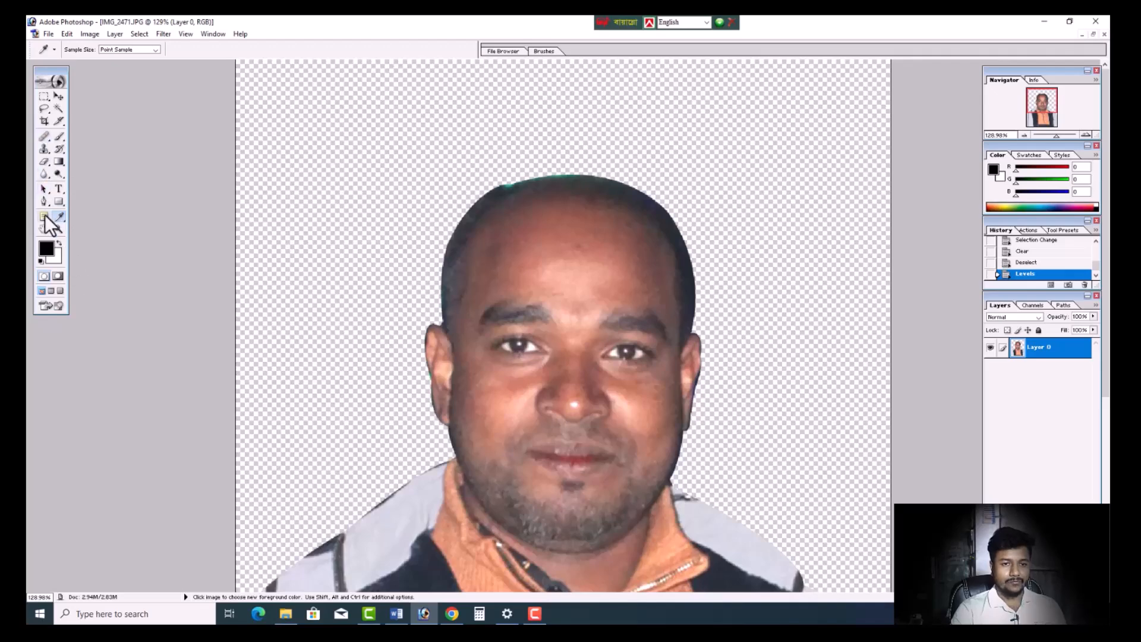
pyautogui.click(59, 136)
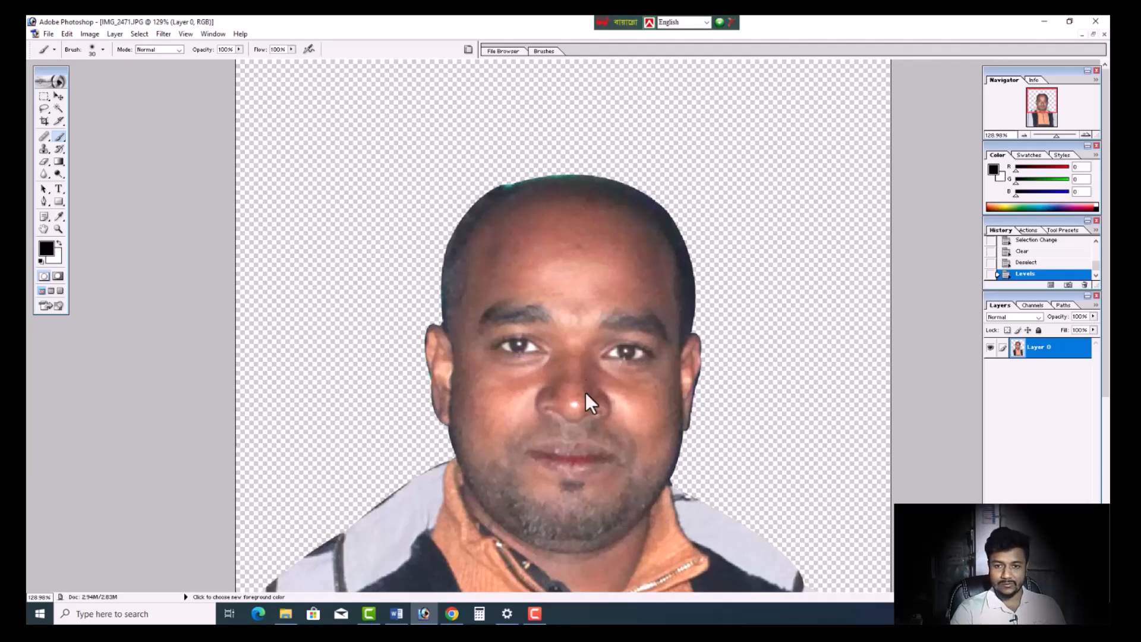
pyautogui.keyDown('alt'); pyautogui.click(559, 274); pyautogui.keyUp('alt')
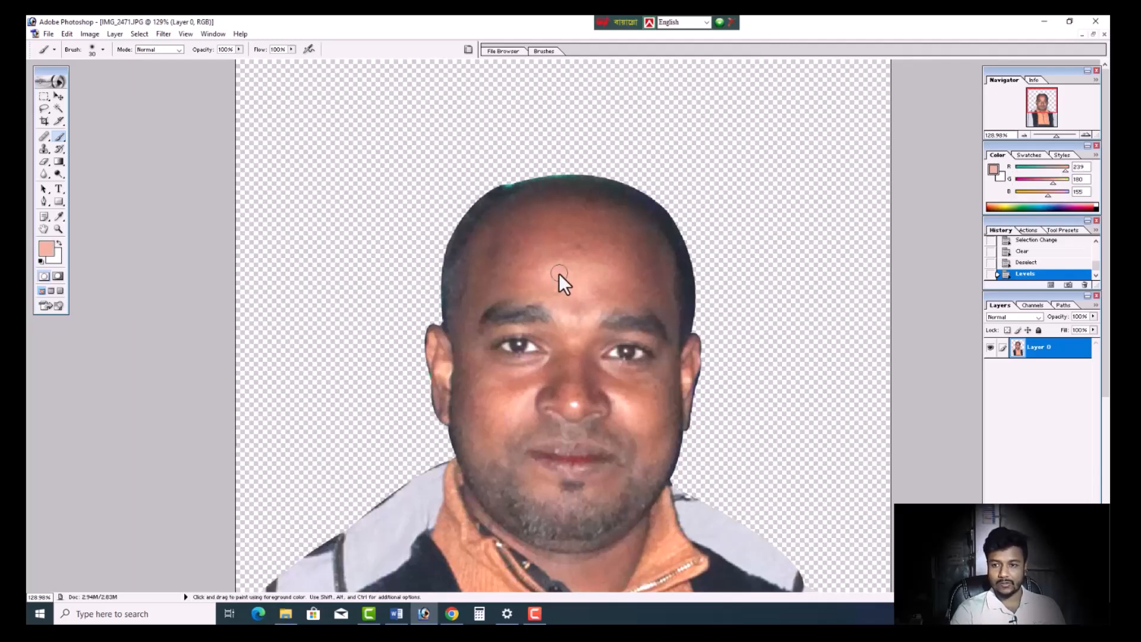
# - Try a brush stroke in the sampled skin tone across the forehead at 100% opacity
pyautogui.scroll(1, 568, 289)
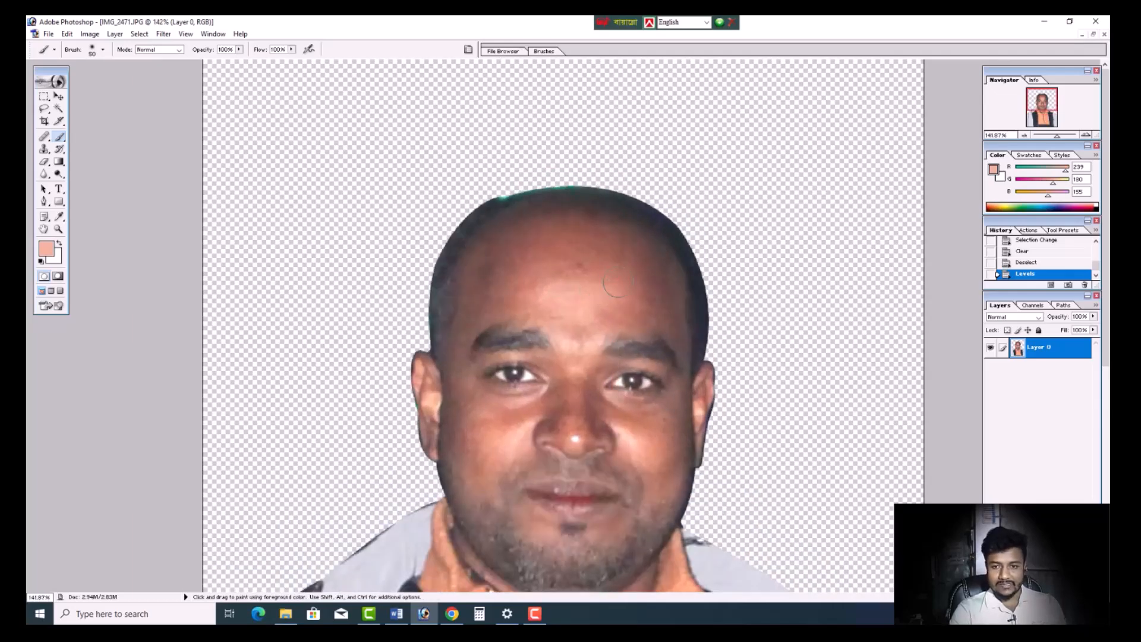
pyautogui.moveTo(620, 282)
pyautogui.mouseDown()
pyautogui.moveTo(548, 268)
pyautogui.moveTo(538, 277)
pyautogui.mouseUp()
pyautogui.hotkey('ctrl', 'z')
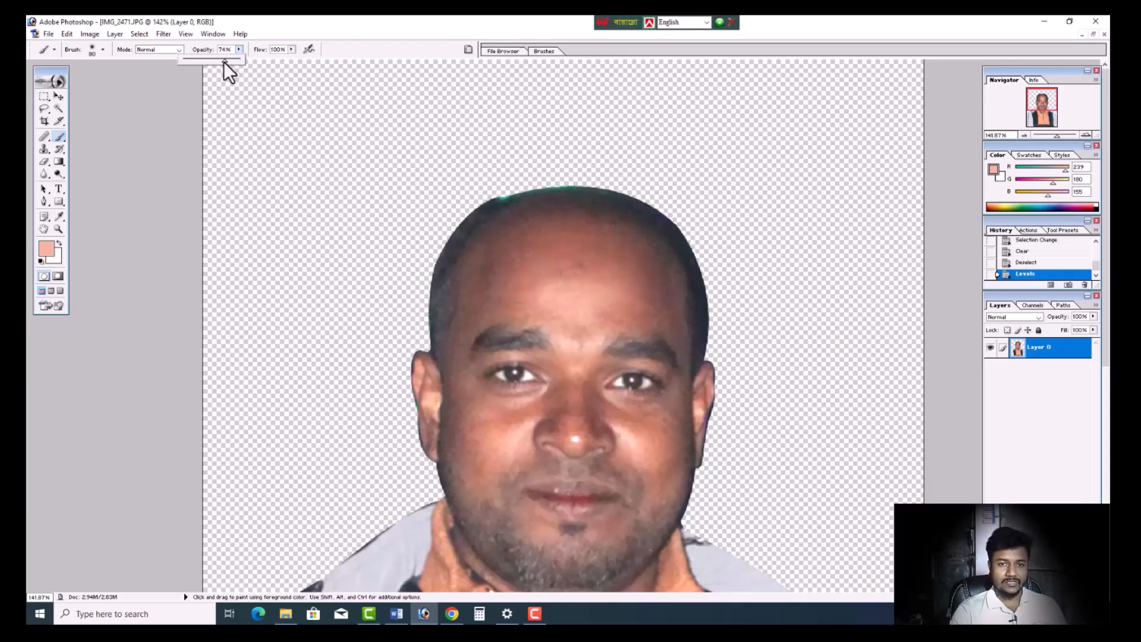
# - Set the brush opacity to 8% and sample a fresh skin tone from the forehead
pyautogui.moveTo(189, 86); pyautogui.dragTo(187, 95)
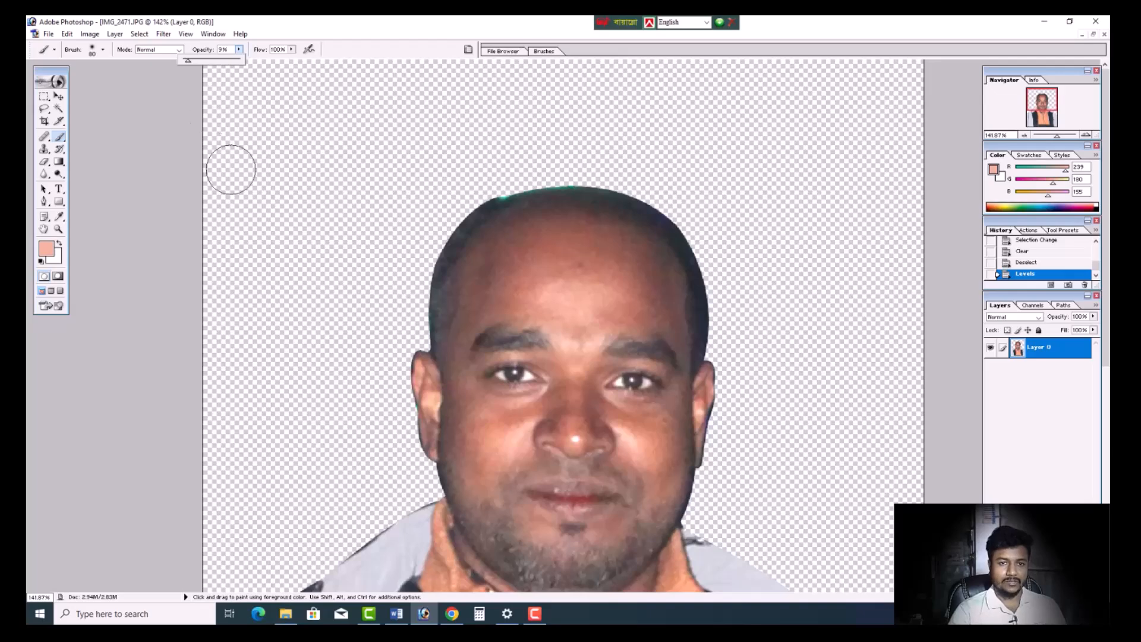
pyautogui.click(238, 50)
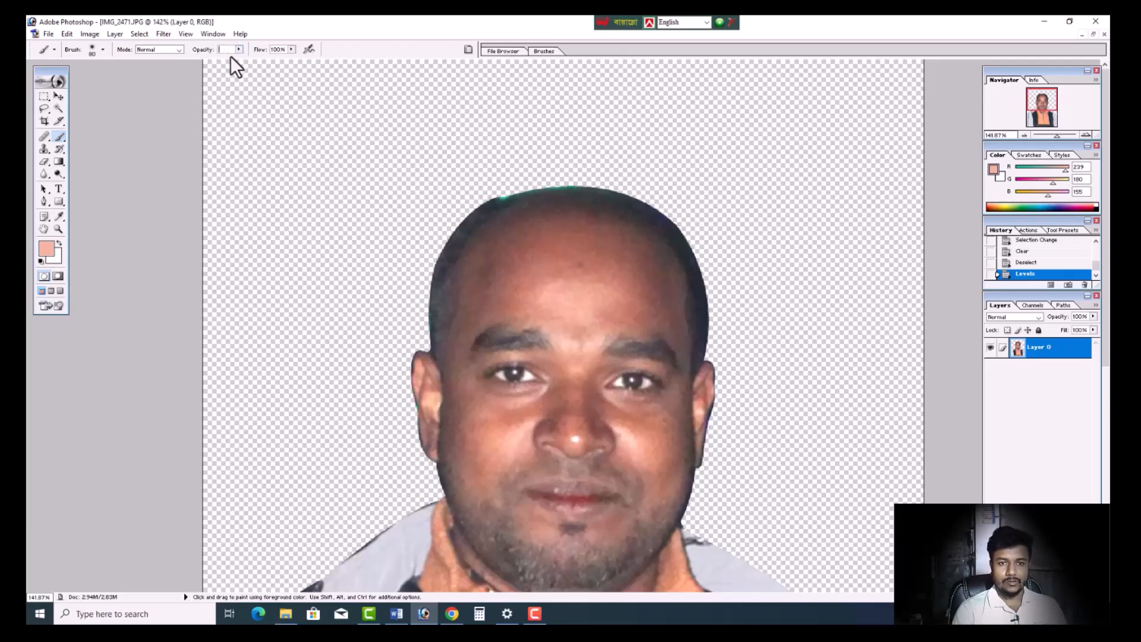
pyautogui.write('8')
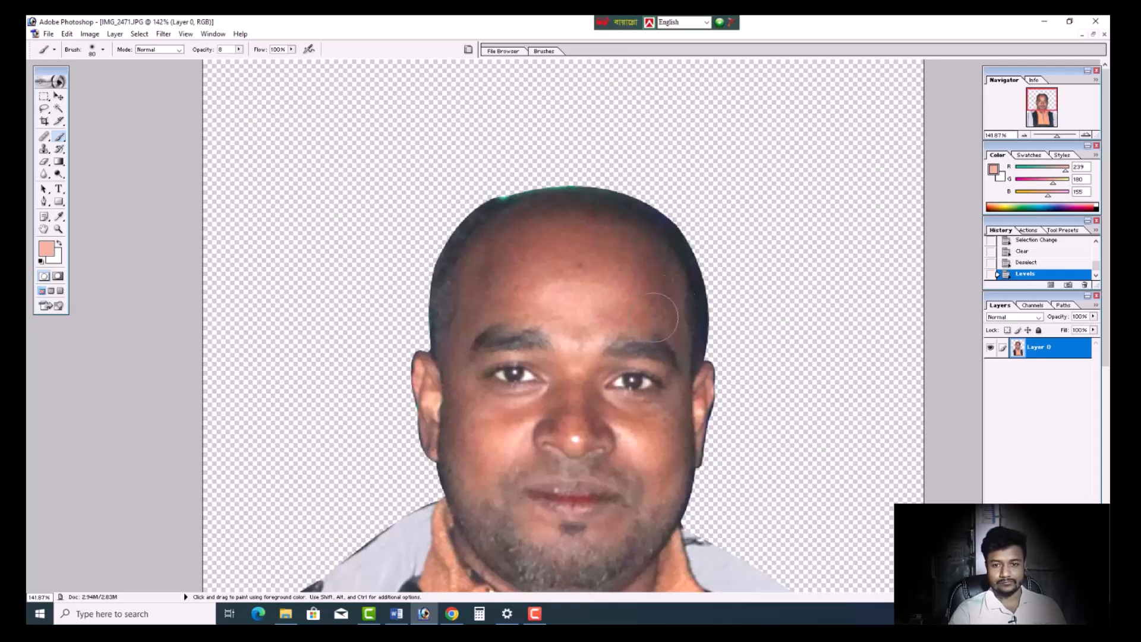
pyautogui.keyDown('alt'); pyautogui.click(572, 284); pyautogui.keyUp('alt')
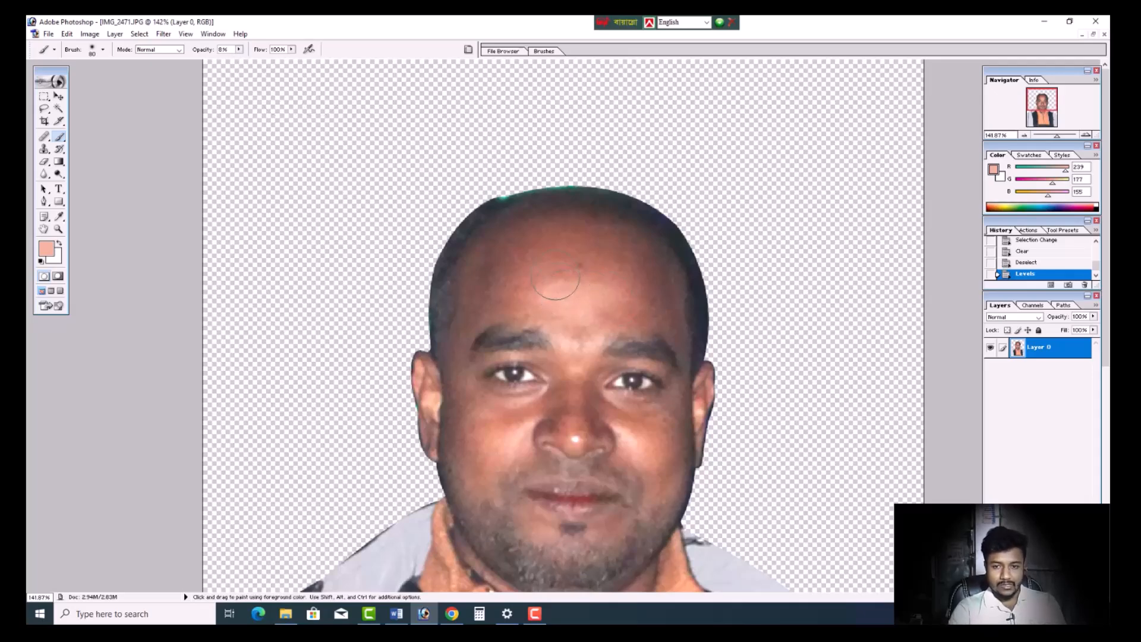
# - Even out the skin on the forehead with faint brush strokes, and reduce the brush size for finer areas
pyautogui.moveTo(580, 247); pyautogui.dragTo(528, 250)
pyautogui.moveTo(506, 259)
pyautogui.mouseDown()
pyautogui.moveTo(498, 292)
pyautogui.moveTo(650, 309)
pyautogui.mouseUp()
pyautogui.press('[')
pyautogui.press('[')
pyautogui.press('[')
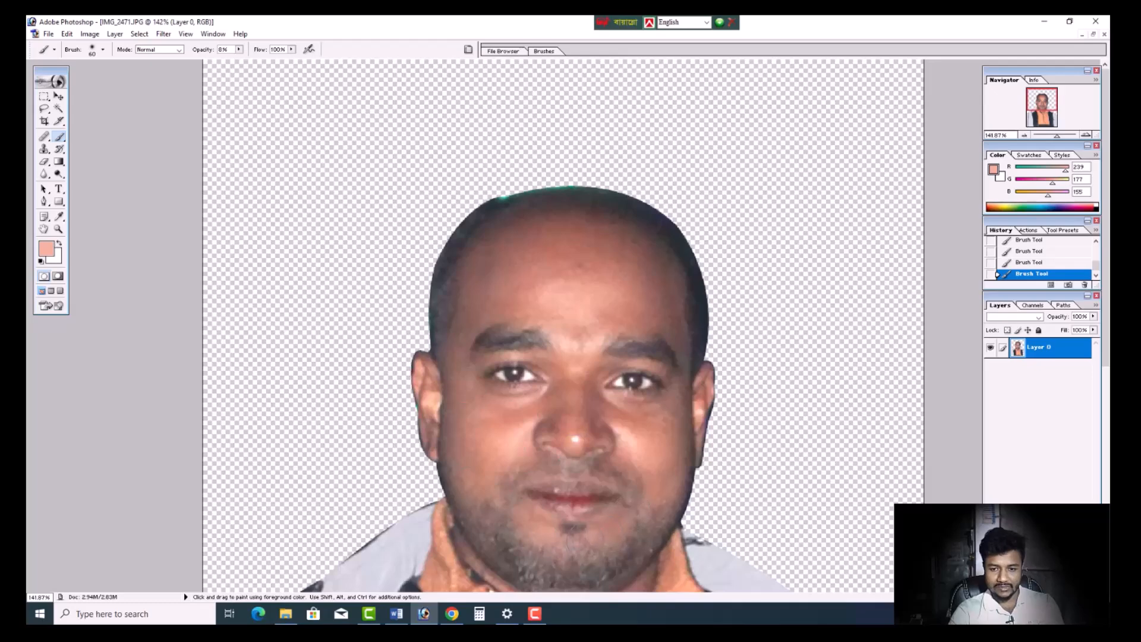
# - Sample the lighter skin tone on the nose as the paint colour for the 20-pixel brush and check the whole portrait
pyautogui.scroll(-2, 565, 254)
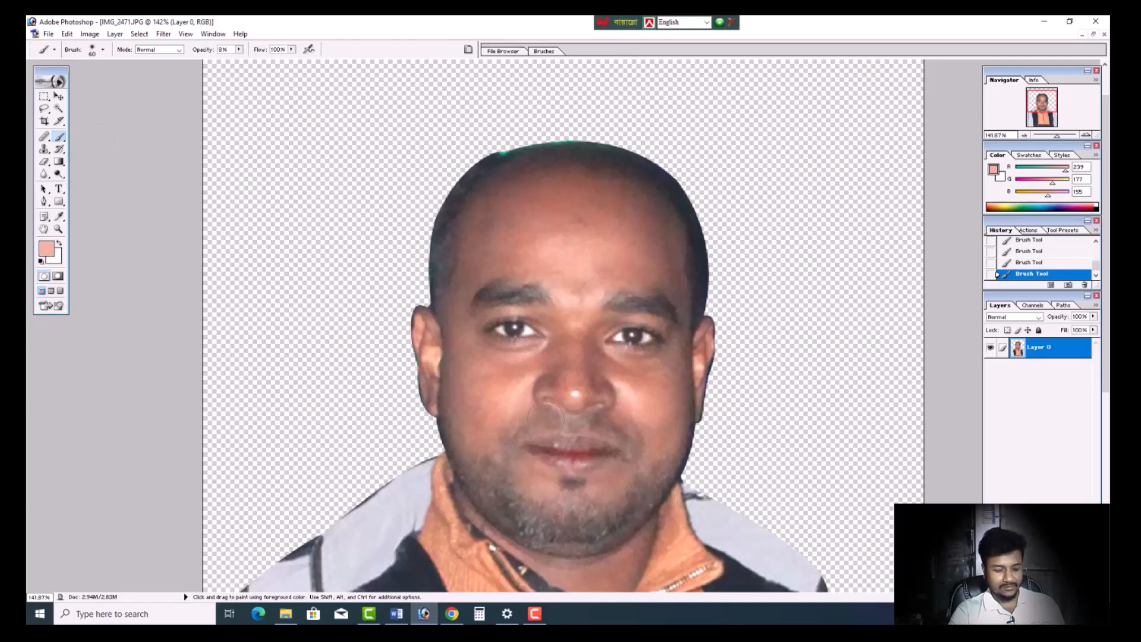
pyautogui.keyDown('alt'); pyautogui.click(573, 390); pyautogui.keyUp('alt')
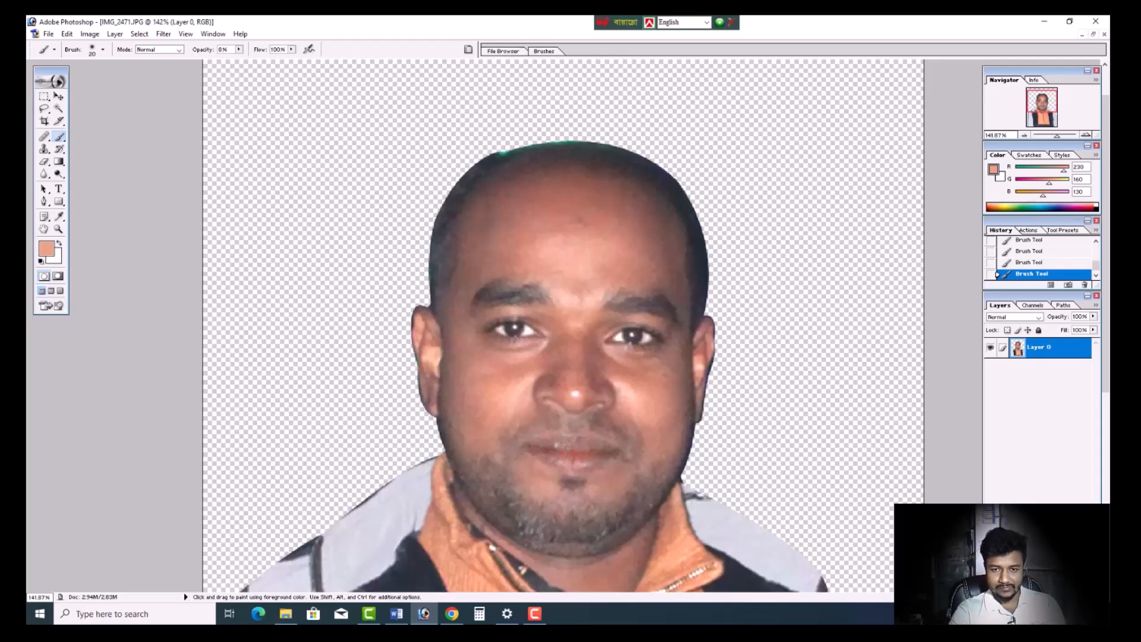
pyautogui.scroll(-11, 572, 443)
pyautogui.scroll(4, 575, 446)
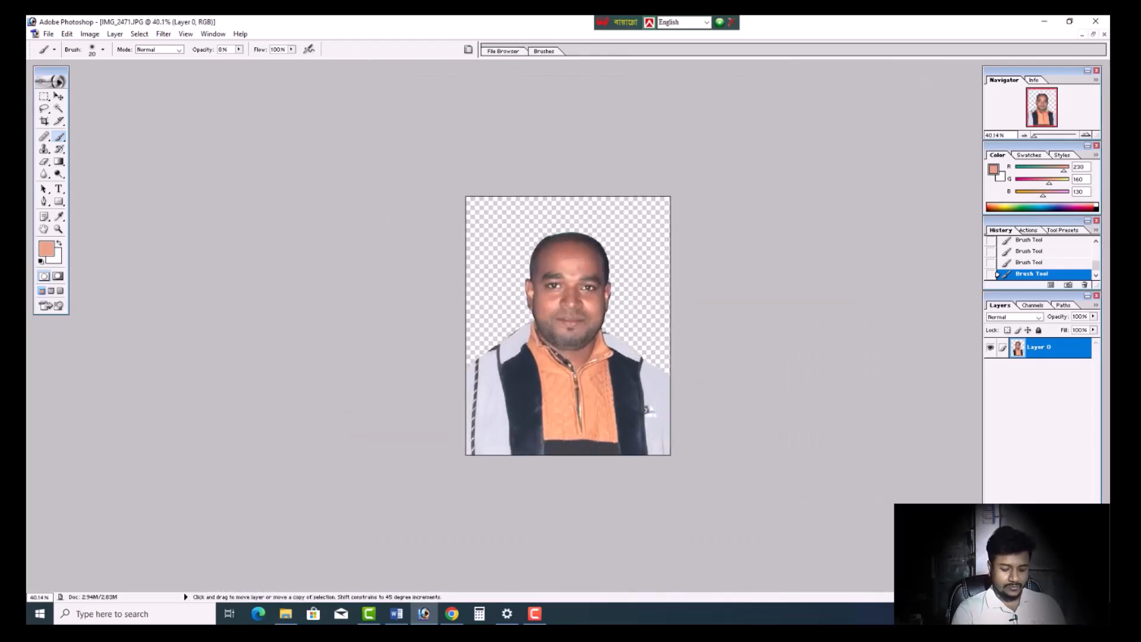
# - Brighten the portrait's midtones slightly with an RGB Curves point at input 118, output 131
pyautogui.hotkey('ctrl', 'm')
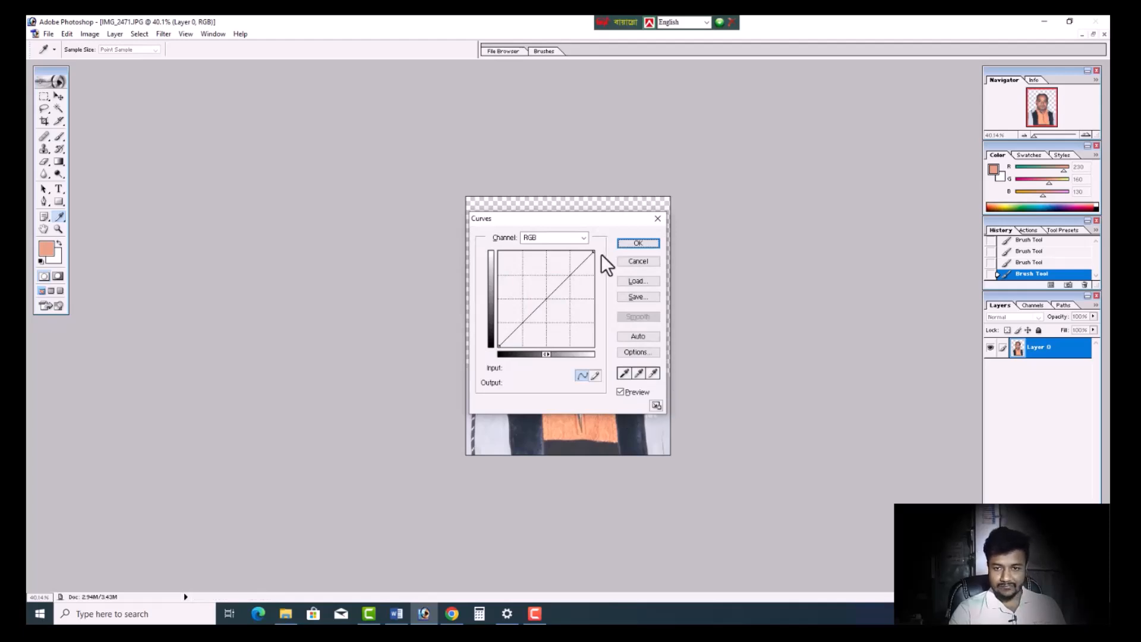
pyautogui.moveTo(579, 216); pyautogui.dragTo(842, 286)
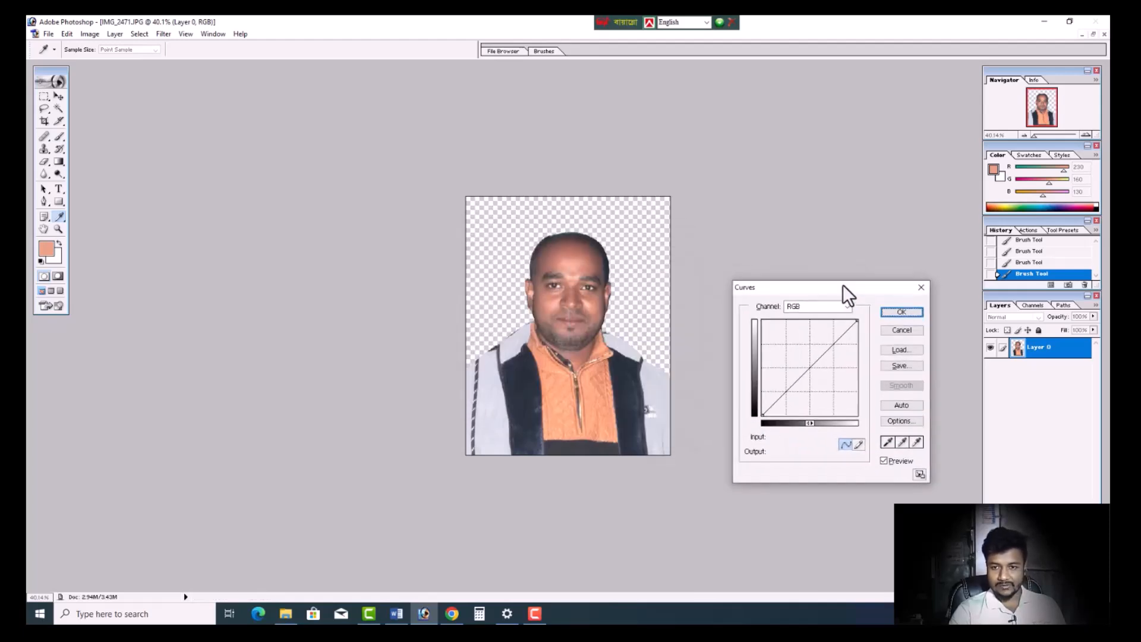
pyautogui.click(807, 368)
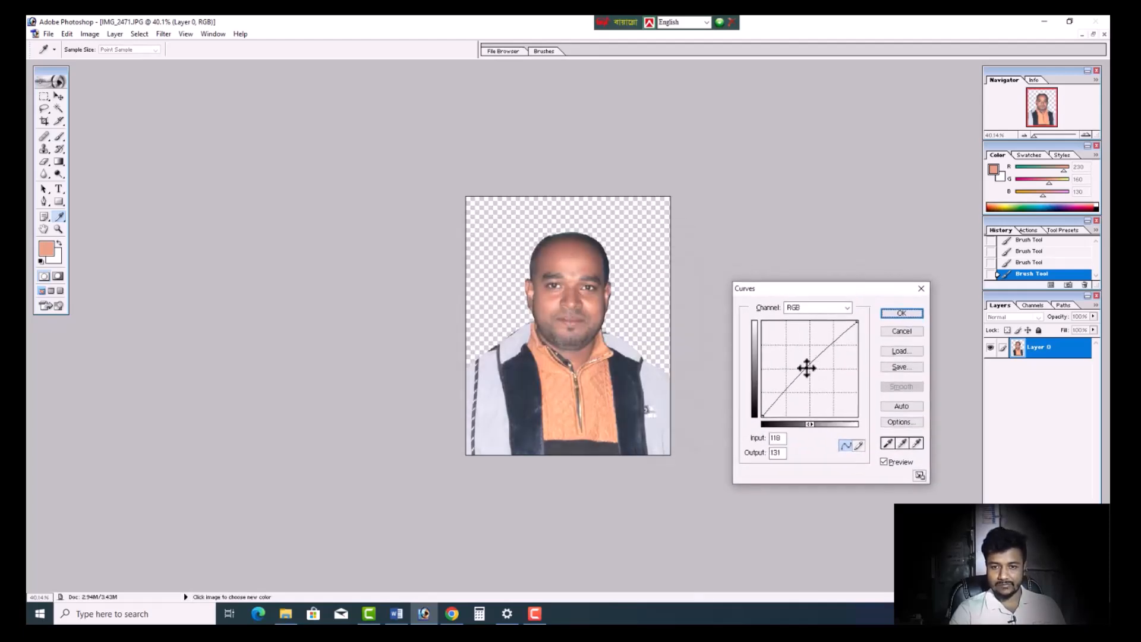
pyautogui.click(892, 315)
# - Darken the midtones slightly with a Levels adjustment to restore some contrast in the portrait
pyautogui.hotkey('ctrl', 'l')
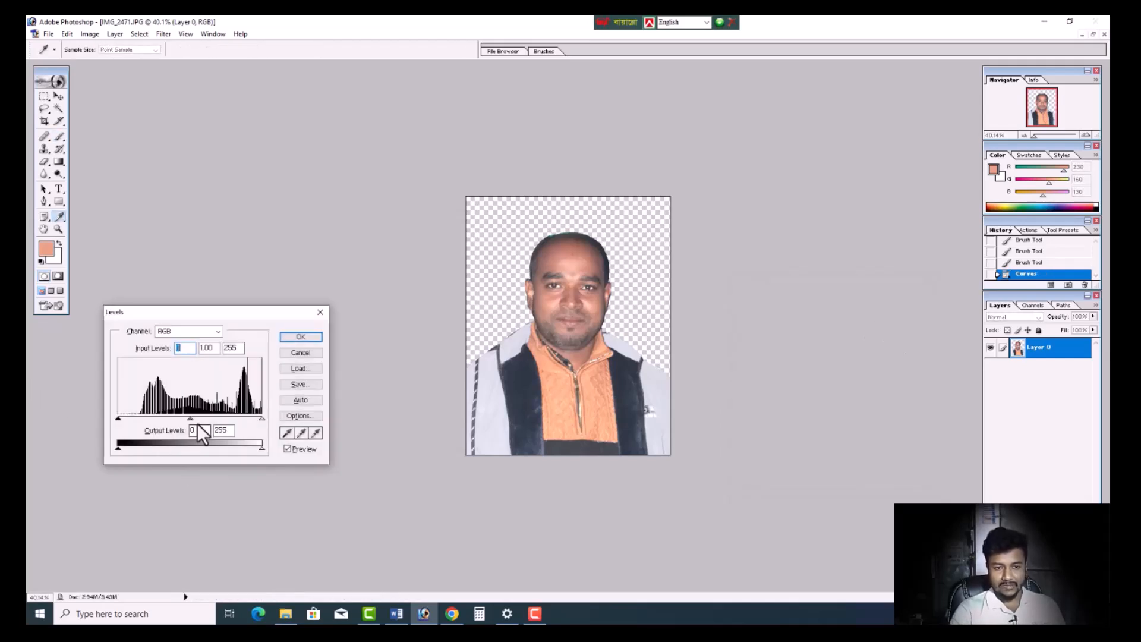
pyautogui.moveTo(191, 419); pyautogui.dragTo(194, 419)
pyautogui.click(194, 419)
pyautogui.click(296, 337)
pyautogui.scroll(3, 455, 355)
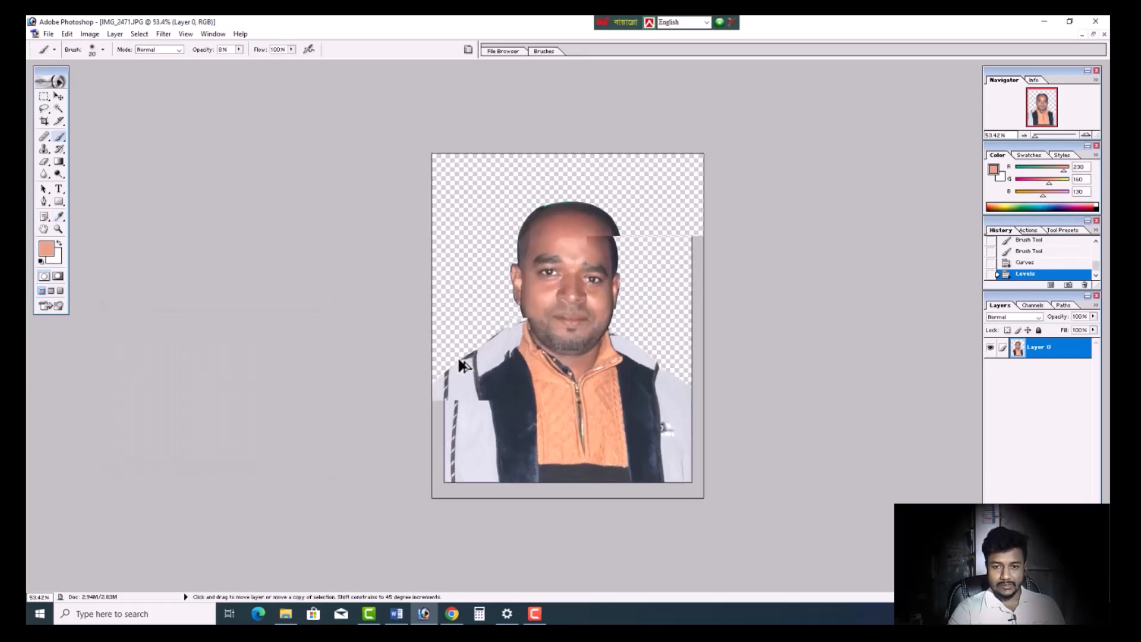
pyautogui.hotkey('ctrl', 'shift', 's')
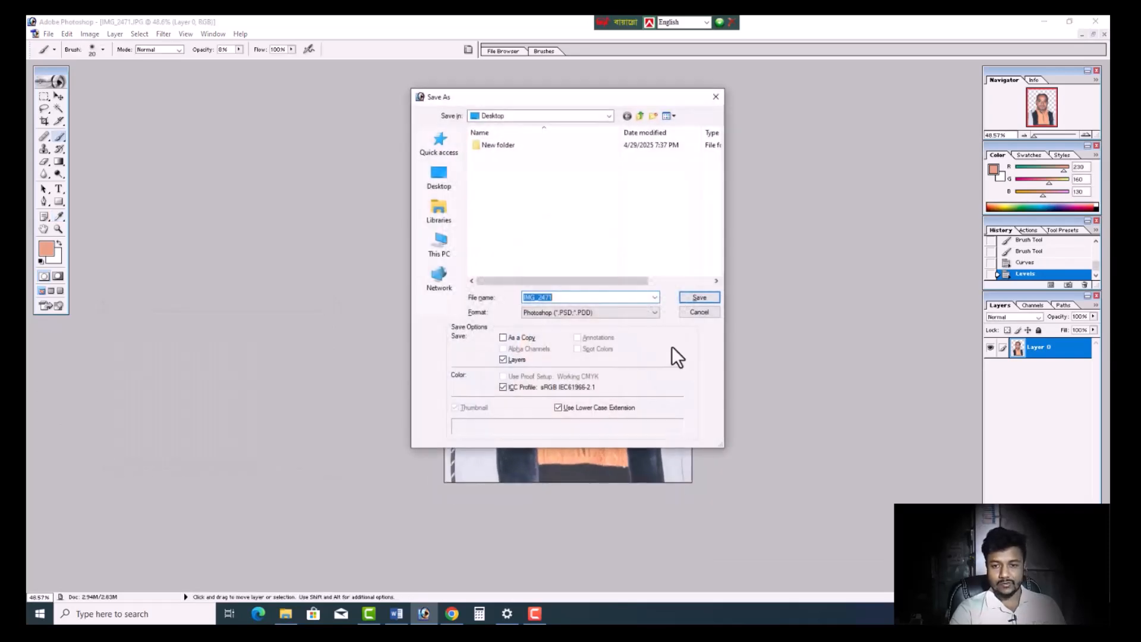
pyautogui.click(712, 314)
pyautogui.scroll(1, 684, 315)
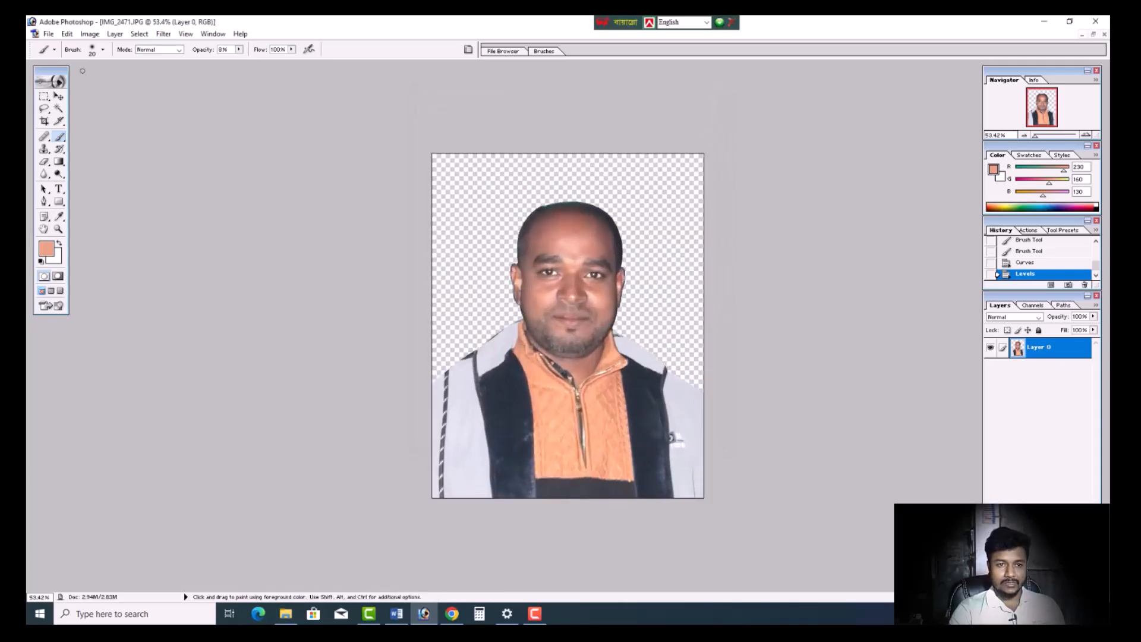
# - Deepen the portrait's dark tones with Selective Color by raising black in the Blacks range to about +43%, and check the whole image
pyautogui.click(91, 33)
pyautogui.moveTo(131, 64)
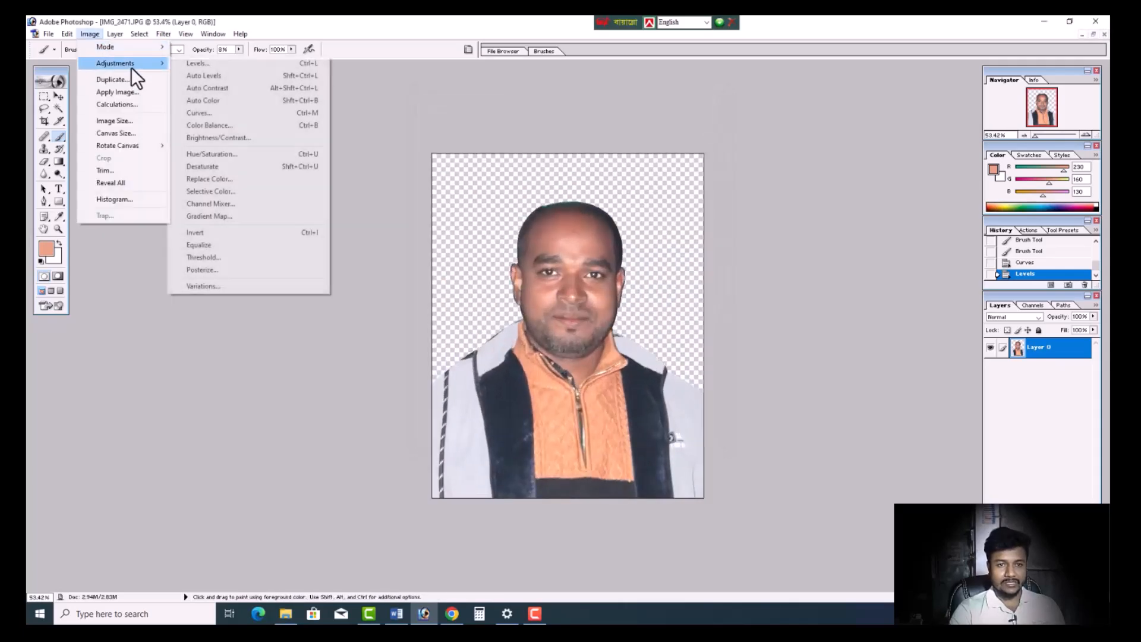
pyautogui.click(233, 191)
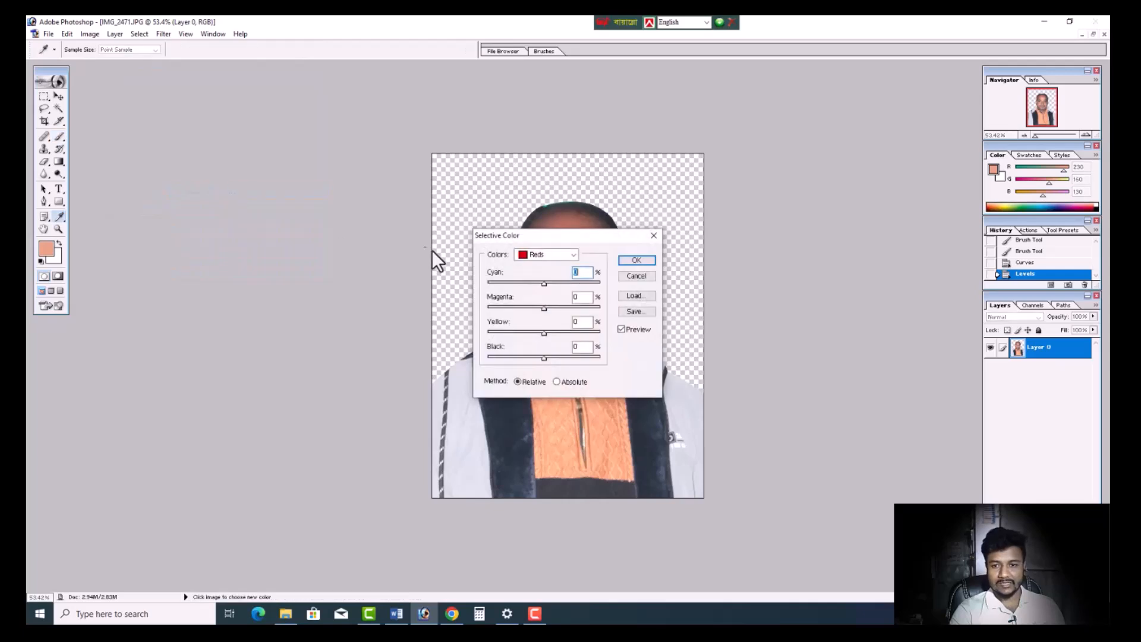
pyautogui.moveTo(557, 241); pyautogui.dragTo(893, 198)
pyautogui.click(888, 212)
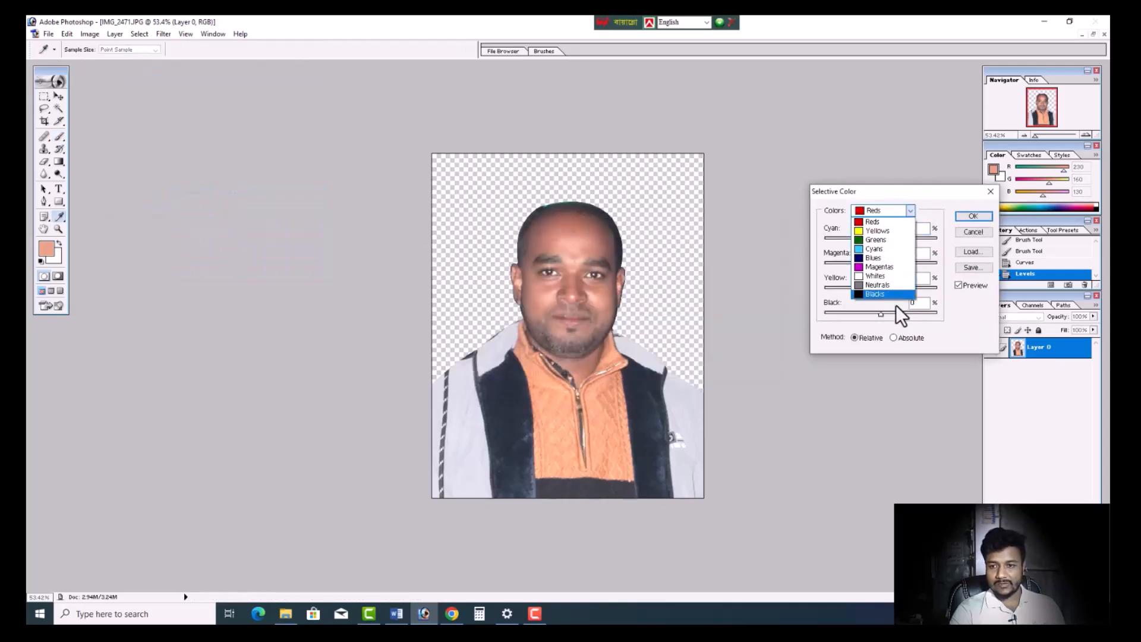
pyautogui.click(874, 294)
pyautogui.moveTo(880, 314); pyautogui.dragTo(905, 313)
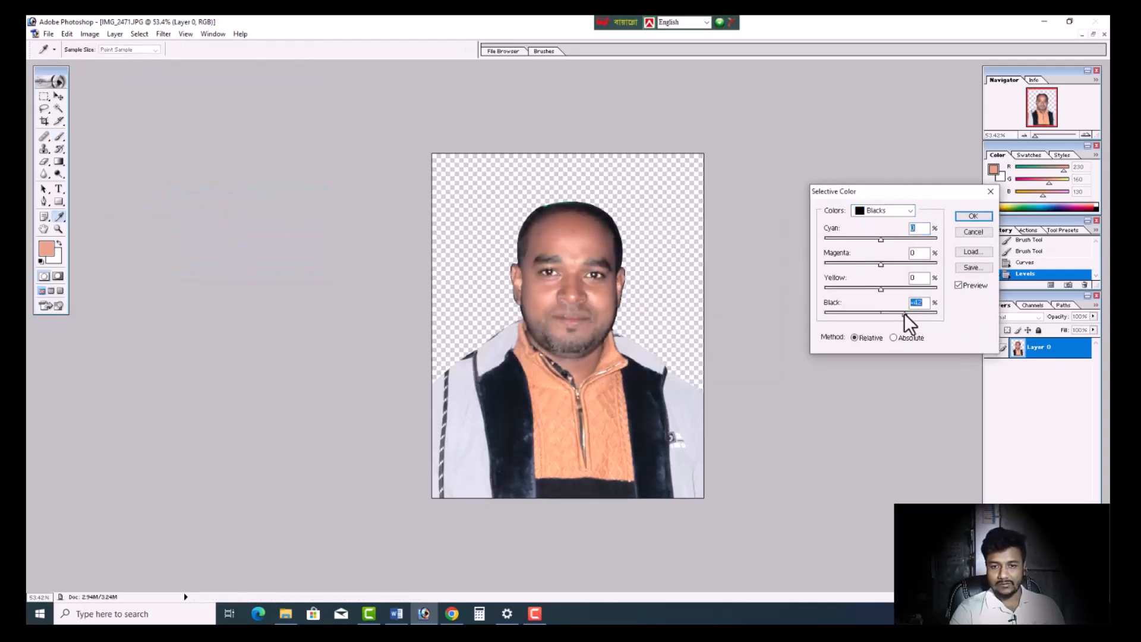
pyautogui.click(974, 216)
pyautogui.hotkey('ctrl', '-')
pyautogui.scroll(-2, 756, 270)
pyautogui.scroll(2, 756, 270)
pyautogui.scroll(-2, 752, 293)
pyautogui.scroll(4, 751, 296)
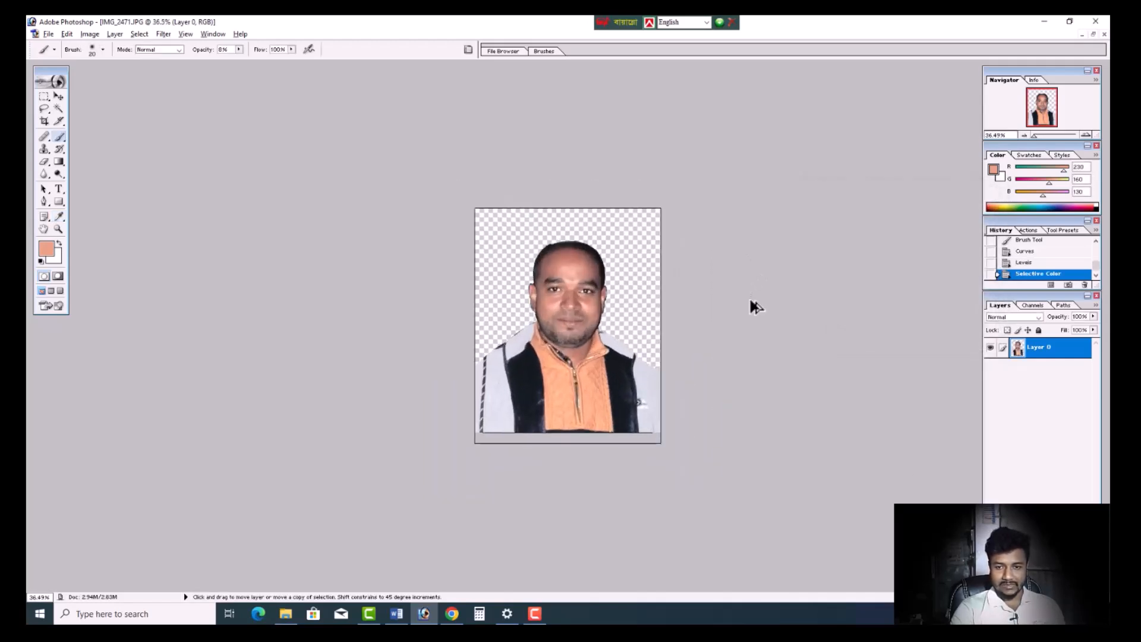
# - Darken the beard along both sides of the jaw and the chin with the Burn tool, using Midtones range and 10% exposure
pyautogui.scroll(5, 753, 307)
pyautogui.click(59, 179)
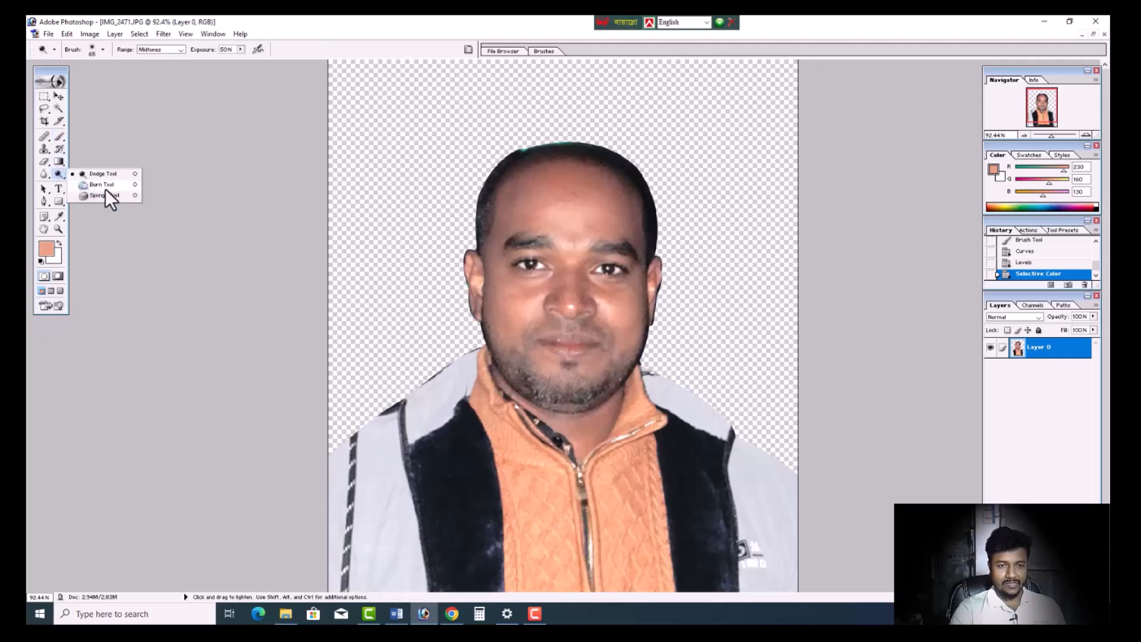
pyautogui.click(102, 185)
pyautogui.scroll(2, 453, 357)
pyautogui.moveTo(463, 451); pyautogui.dragTo(500, 408)
pyautogui.moveTo(485, 330); pyautogui.dragTo(535, 380)
pyautogui.moveTo(666, 324); pyautogui.dragTo(623, 360)
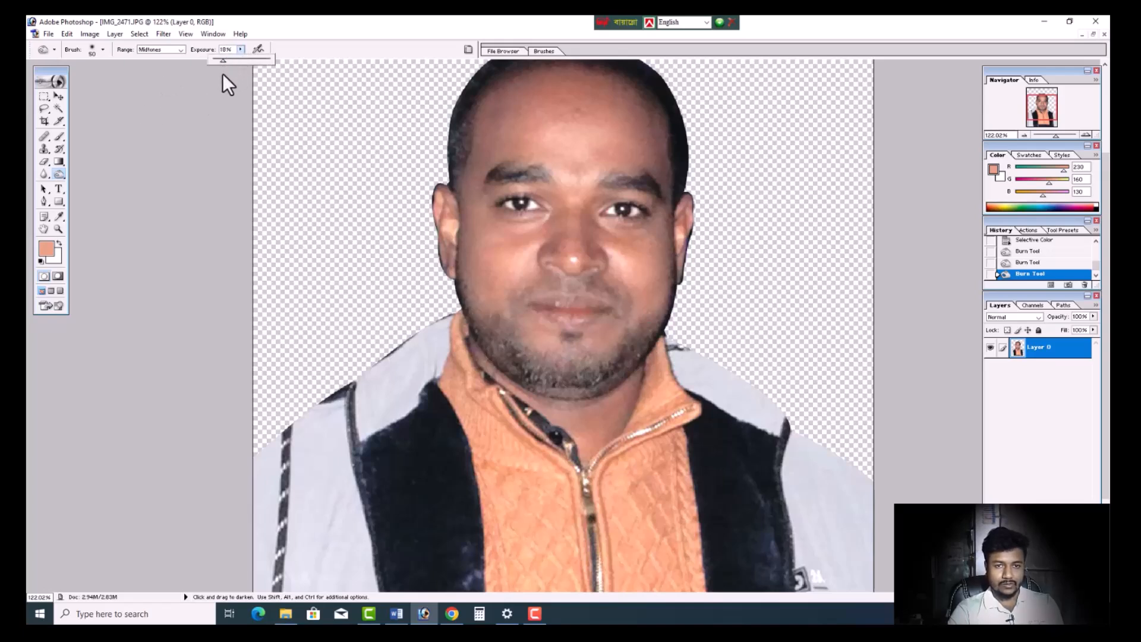
pyautogui.press(']')
pyautogui.press(']')
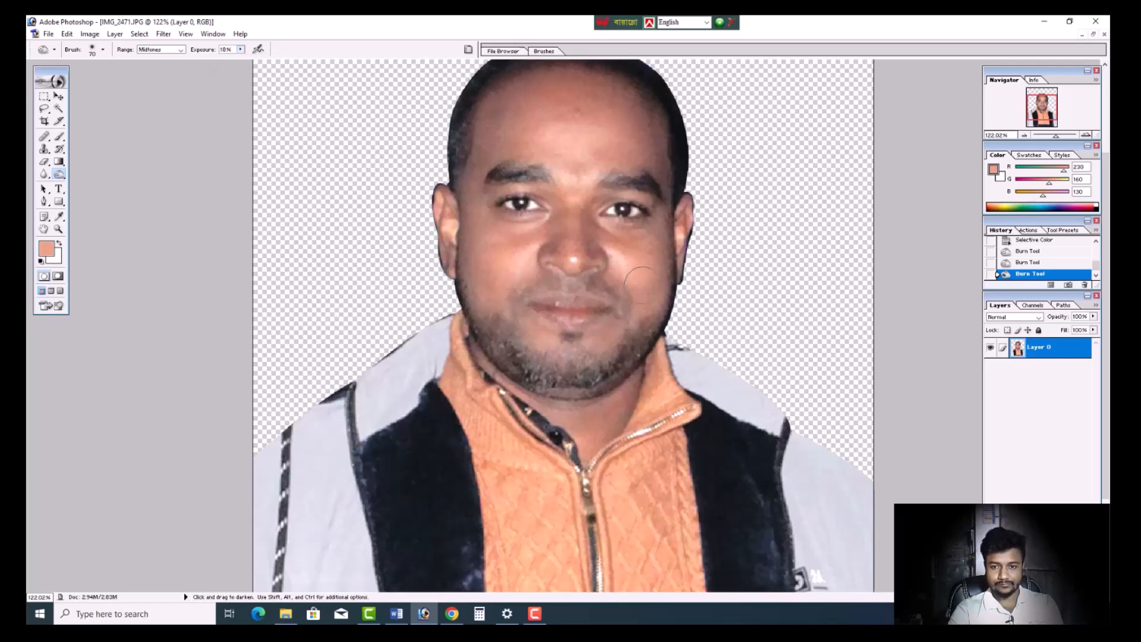
pyautogui.moveTo(625, 351); pyautogui.dragTo(550, 375)
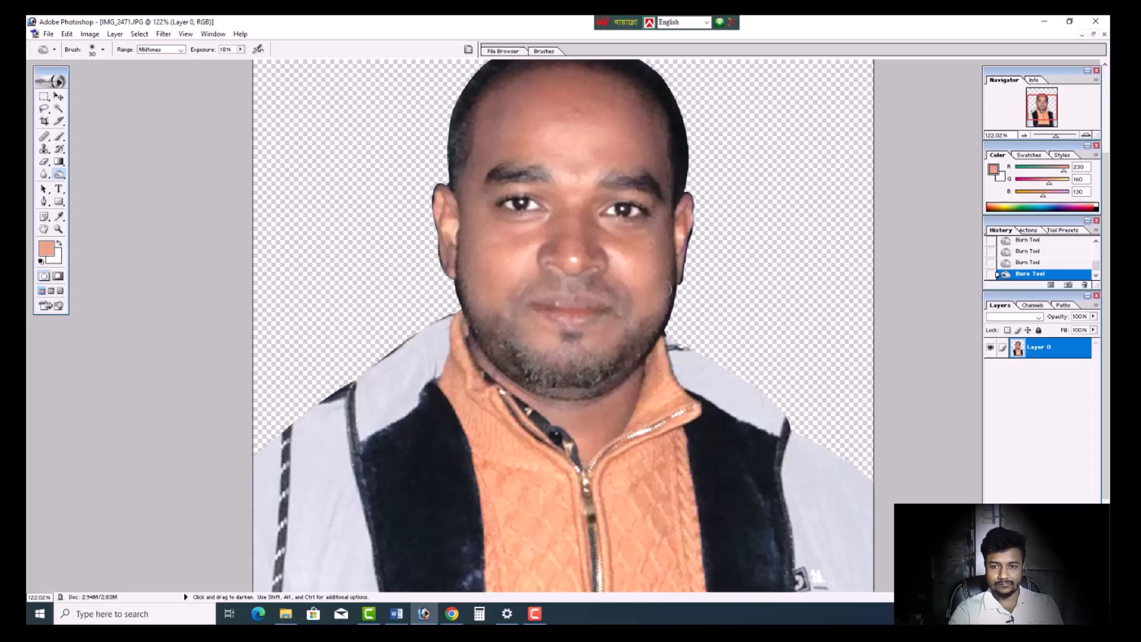
pyautogui.scroll(3, 658, 151)
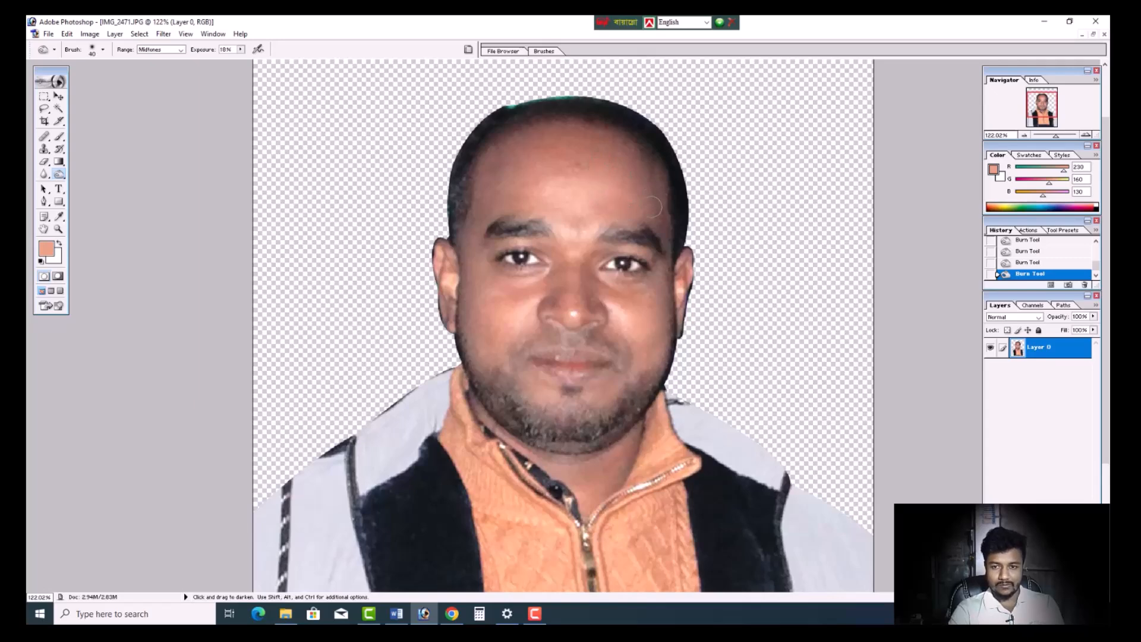
# - Cover the green fringe along the top edge of the hair with dark hair using the Clone Stamp
pyautogui.scroll(-1, 635, 208)
pyautogui.scroll(5, 635, 208)
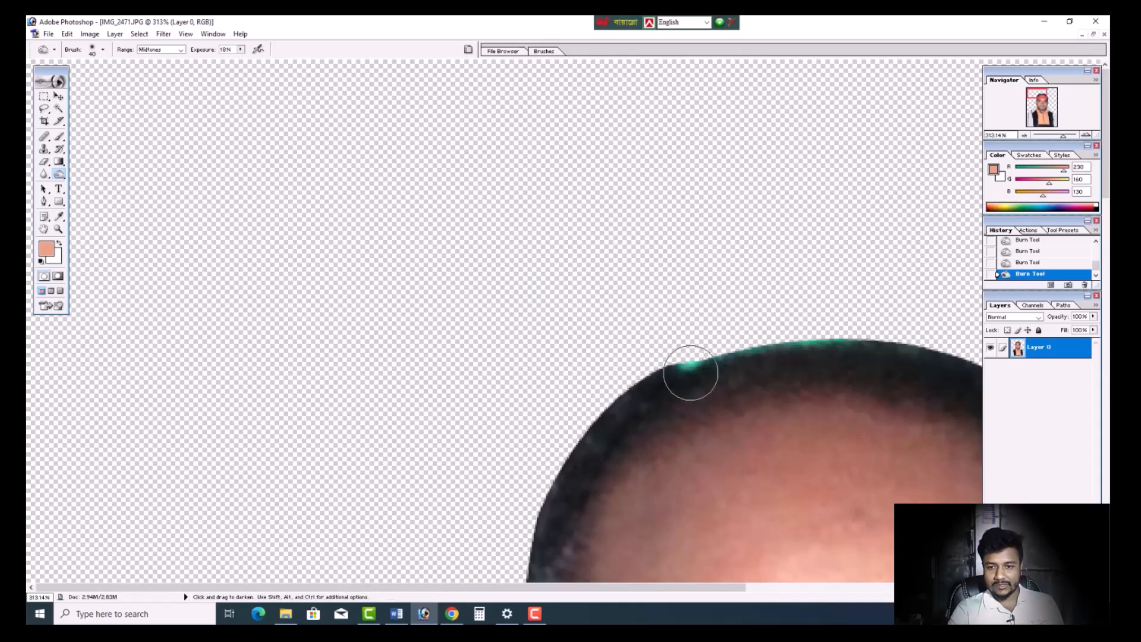
pyautogui.moveTo(533, 587); pyautogui.dragTo(678, 587)
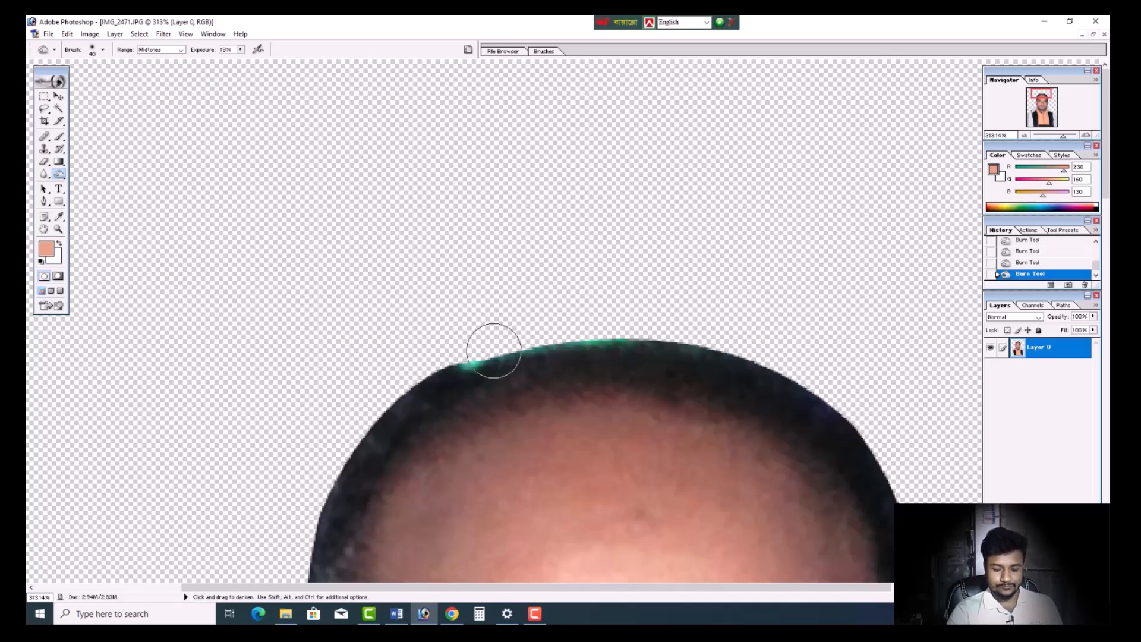
pyautogui.press('[')
pyautogui.moveTo(464, 367)
pyautogui.mouseDown()
pyautogui.moveTo(486, 357)
pyautogui.moveTo(477, 363)
pyautogui.mouseUp()
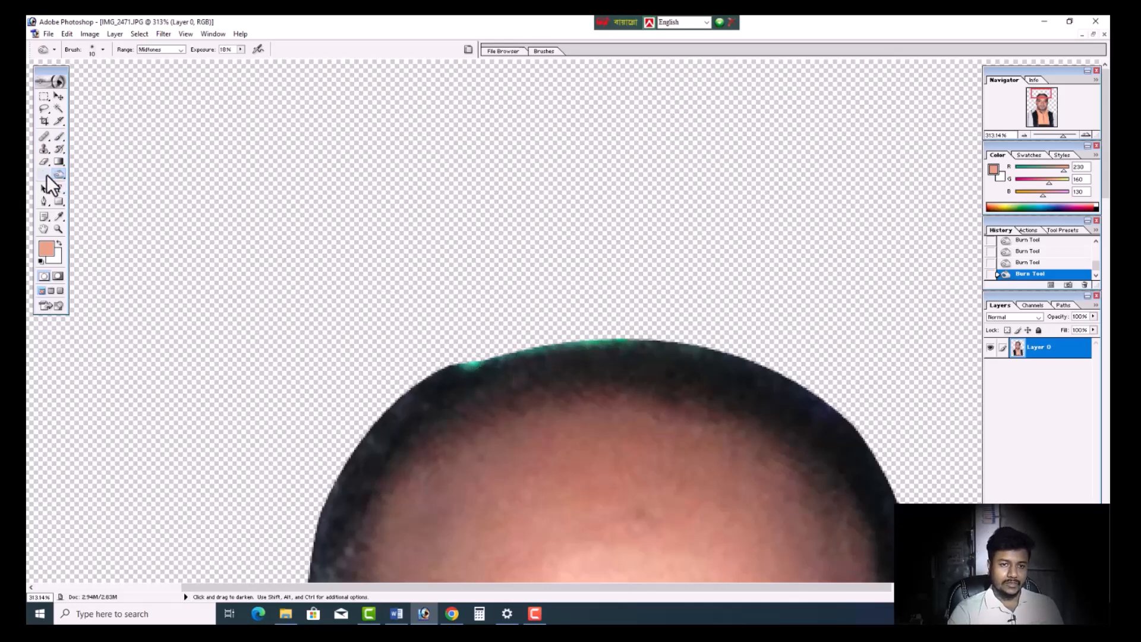
pyautogui.click(44, 148)
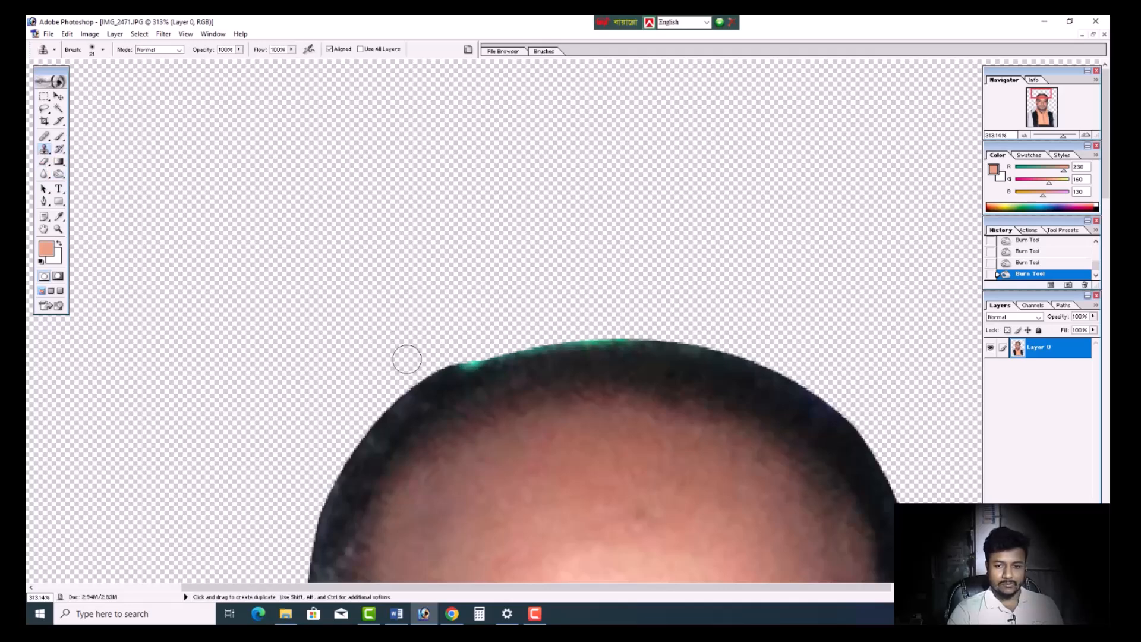
pyautogui.moveTo(469, 369); pyautogui.dragTo(523, 348)
pyautogui.moveTo(701, 357)
pyautogui.mouseDown()
pyautogui.moveTo(683, 344)
pyautogui.moveTo(618, 344)
pyautogui.moveTo(657, 340)
pyautogui.moveTo(498, 357)
pyautogui.mouseUp()
# - Draw a closed Pen path that follows the crown's smooth curve and encloses the fuzzy hair edge above it
pyautogui.click(44, 201)
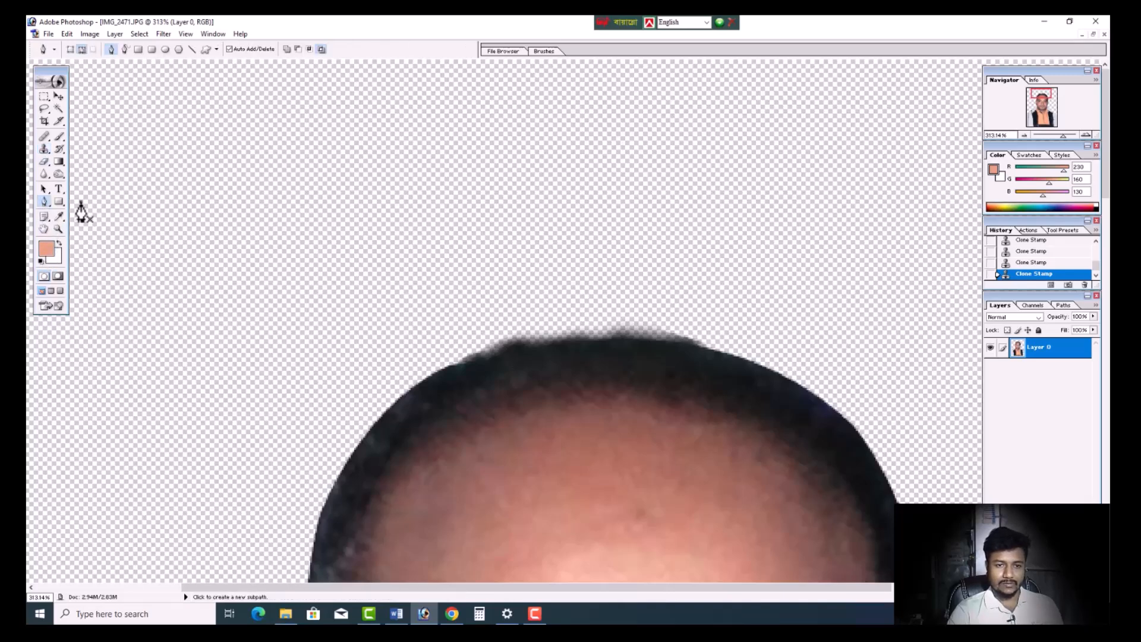
pyautogui.click(355, 281)
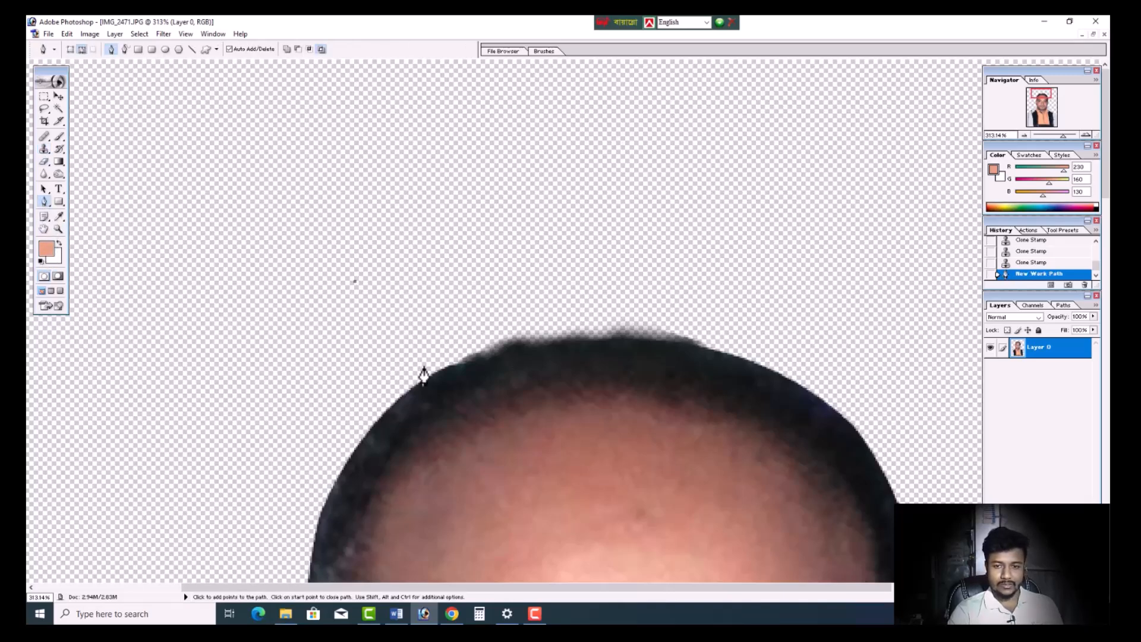
pyautogui.click(432, 373)
pyautogui.moveTo(730, 353); pyautogui.dragTo(790, 409)
pyautogui.hotkey('ctrl', 'z')
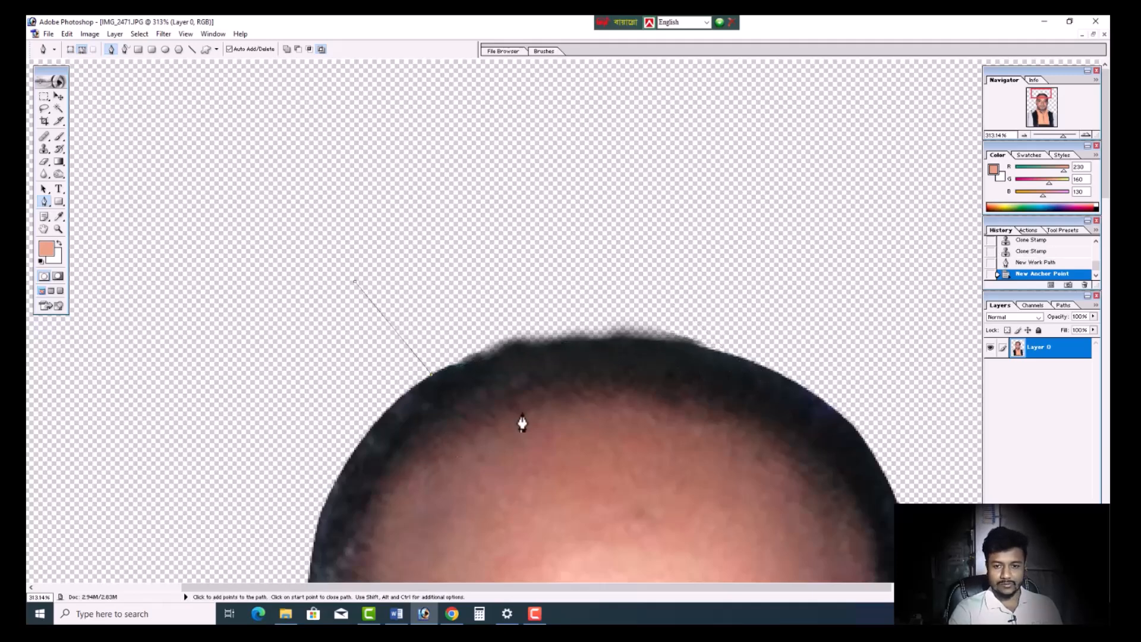
pyautogui.moveTo(719, 350); pyautogui.dragTo(923, 378)
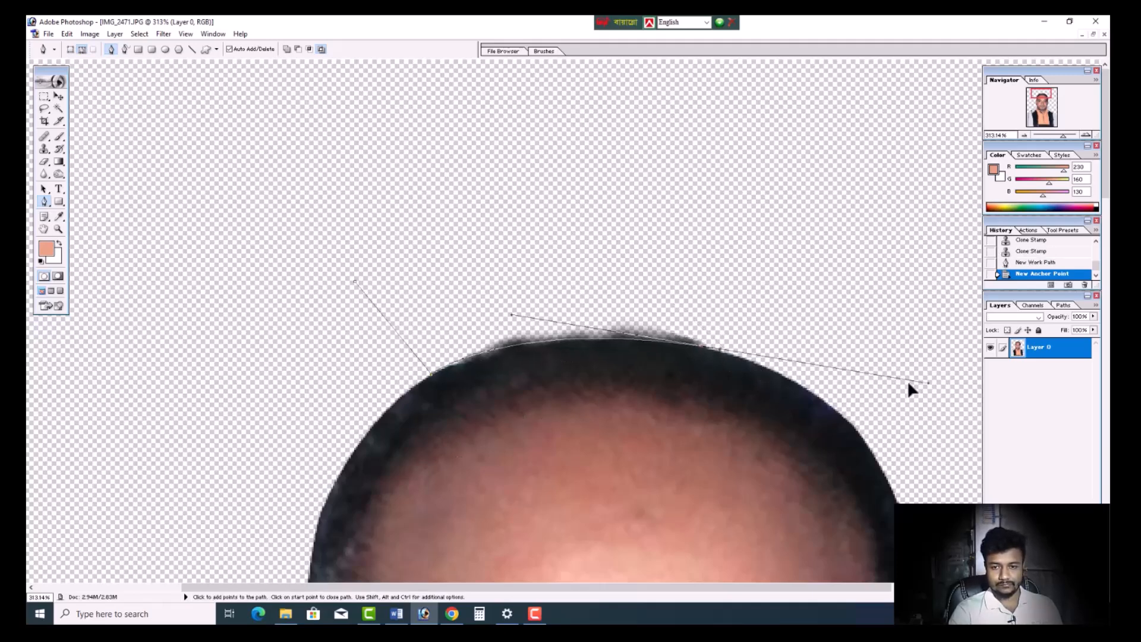
pyautogui.click(719, 350)
pyautogui.moveTo(788, 228); pyautogui.dragTo(501, 208)
pyautogui.click(305, 207)
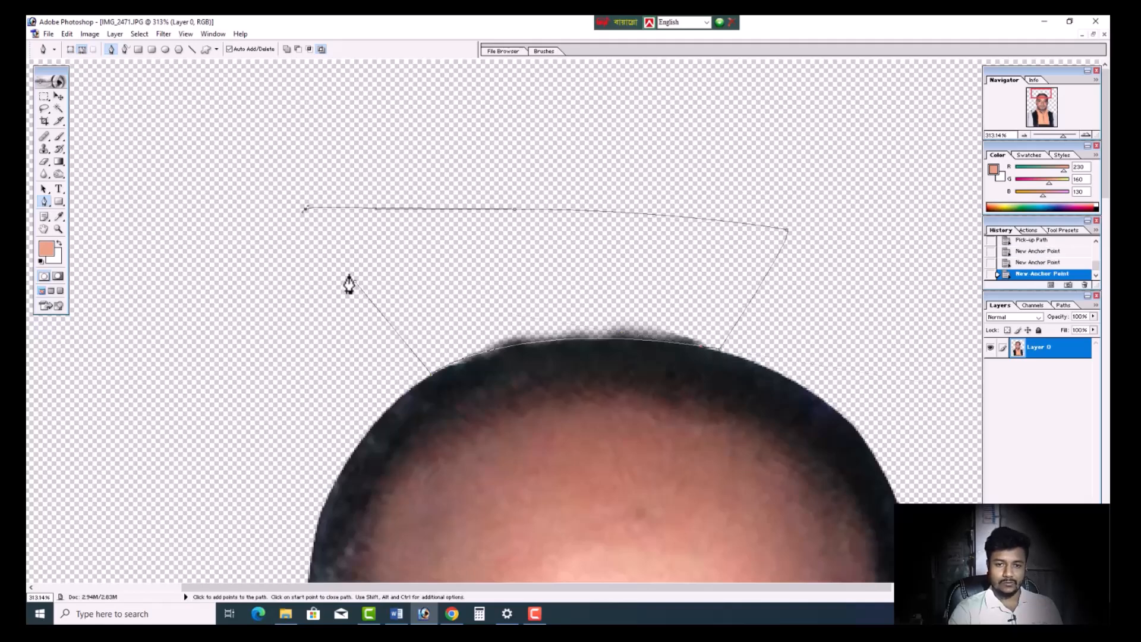
pyautogui.click(355, 282)
# - Convert the path above the head into a selection, delete the excess hair edge inside it, and deselect
pyautogui.rightClick(409, 255)
pyautogui.click(450, 303)
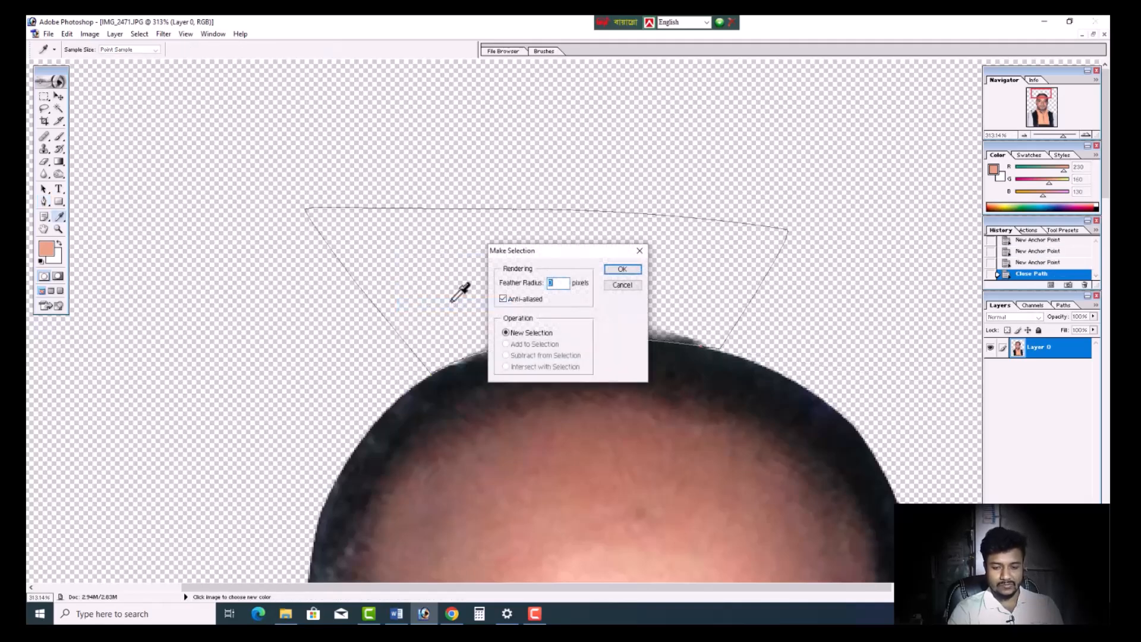
pyautogui.press('Return')
pyautogui.press('Delete')
pyautogui.click(58, 108)
pyautogui.hotkey('ctrl', 'd')
pyautogui.hotkey('ctrl', '0')
pyautogui.scroll(-2, 468, 267)
pyautogui.scroll(1, 468, 266)
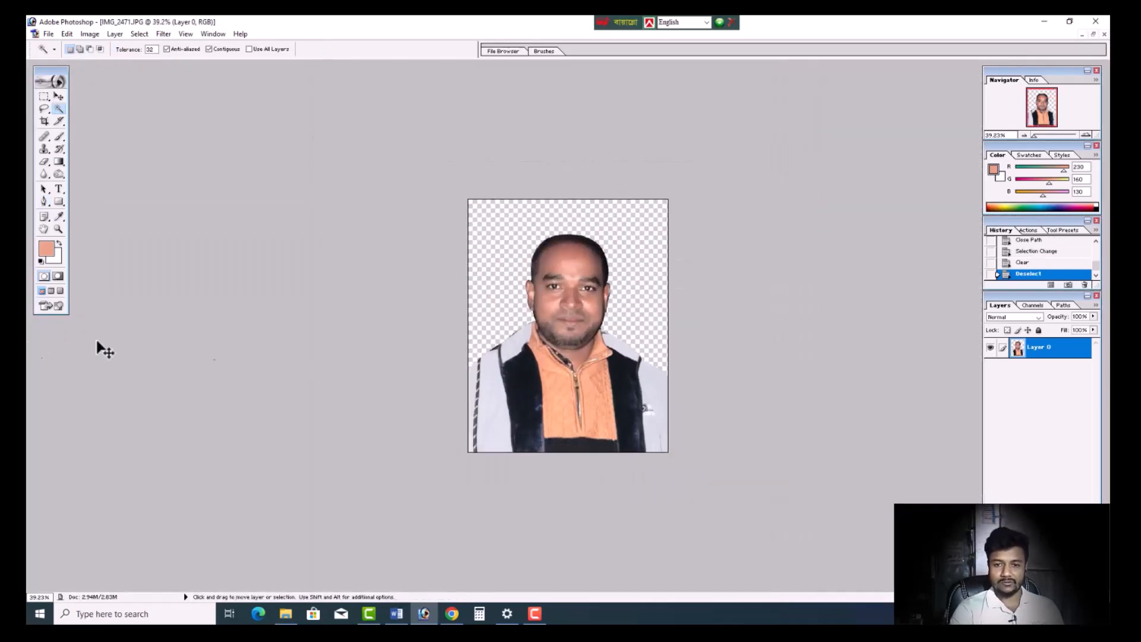
pyautogui.scroll(1, 515, 364)
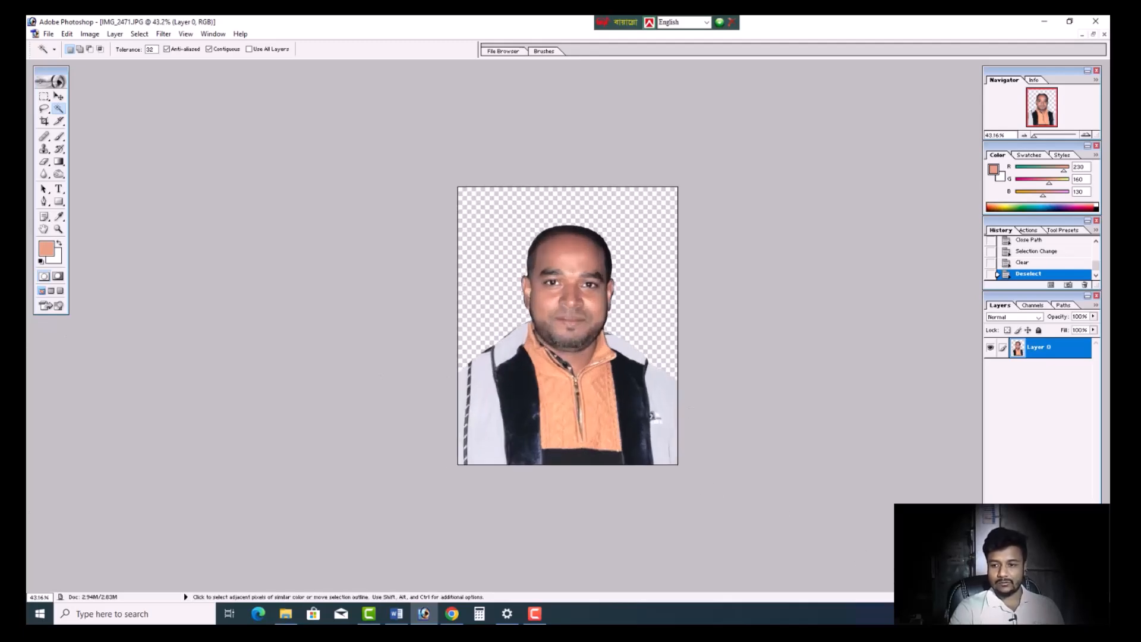
# - Add a white solid colour fill layer and place it beneath the portrait layer as the background
pyautogui.click(1051, 581)
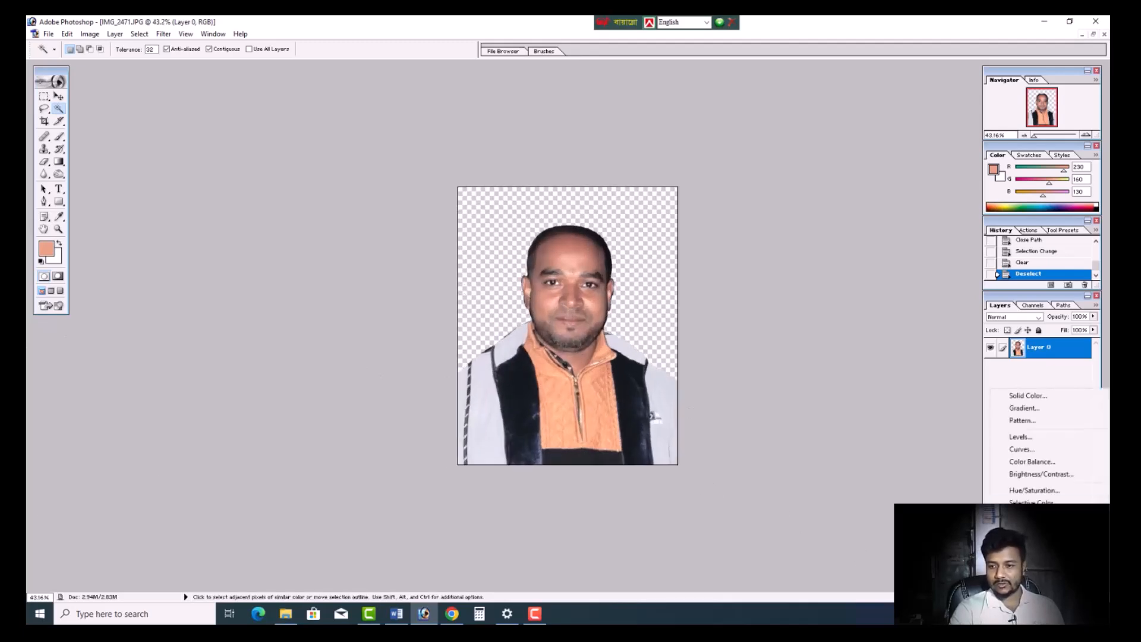
pyautogui.click(1040, 394)
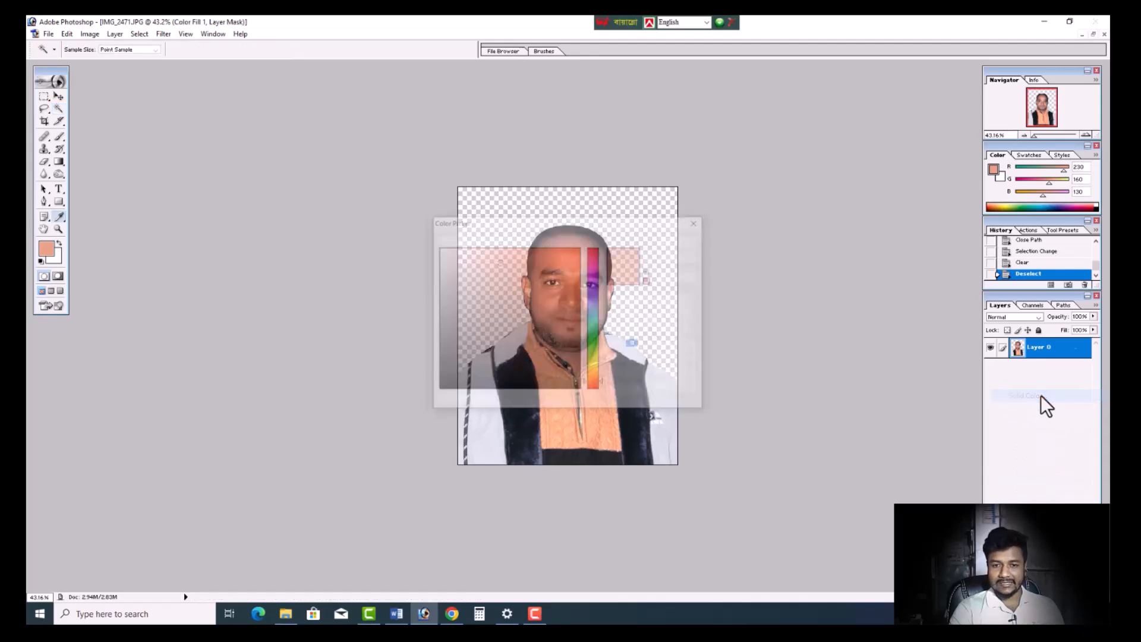
pyautogui.moveTo(474, 290); pyautogui.dragTo(438, 248)
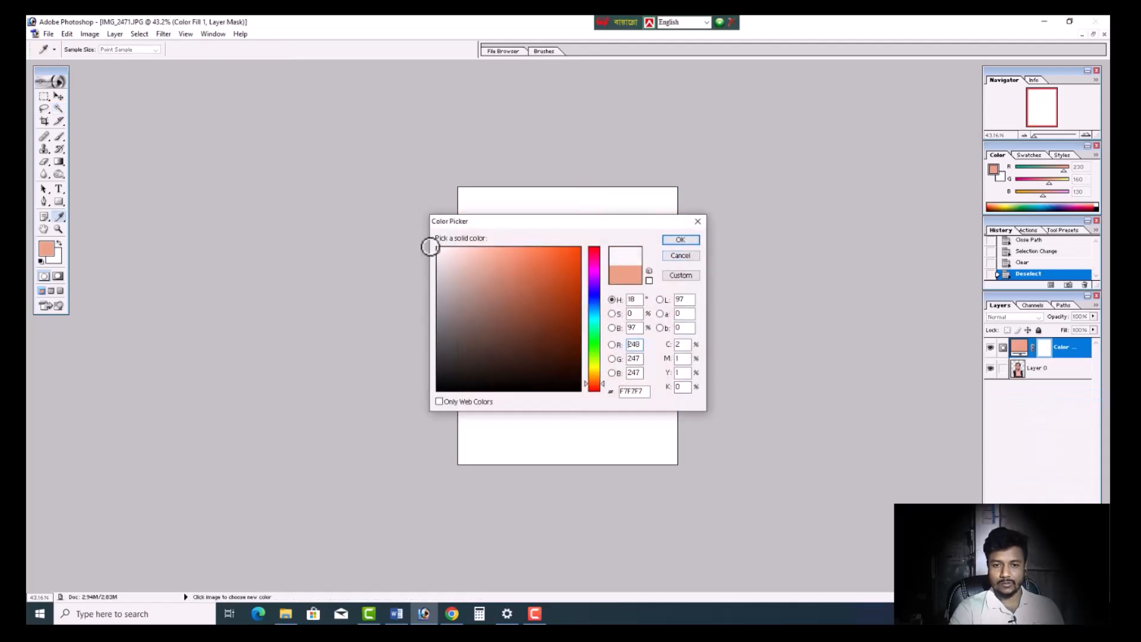
pyautogui.click(682, 240)
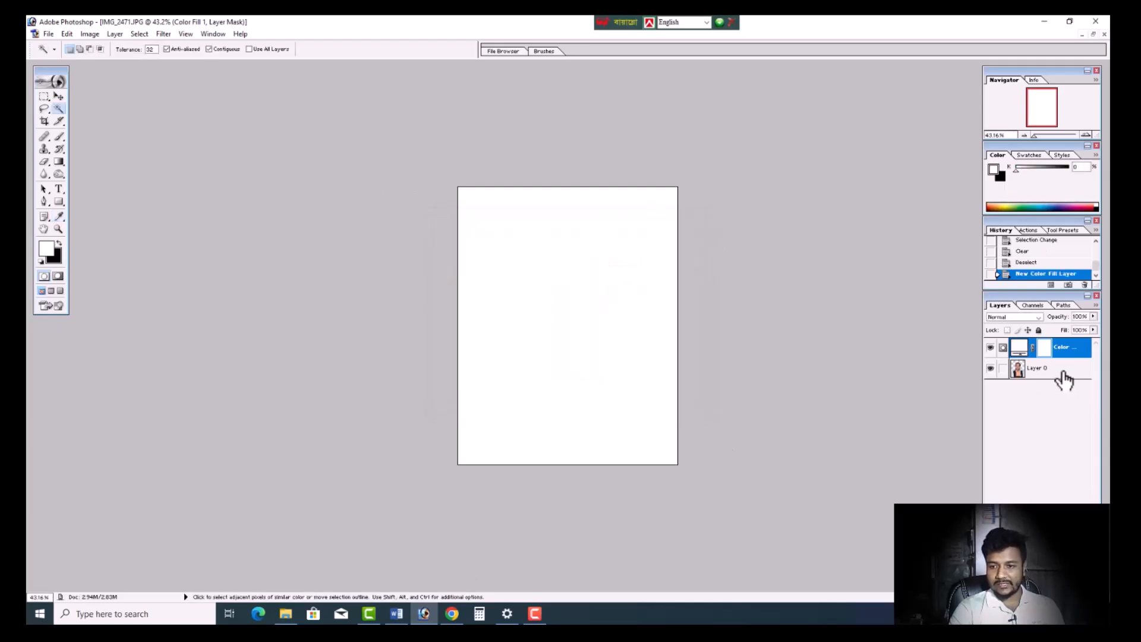
pyautogui.moveTo(1063, 373); pyautogui.dragTo(1063, 346)
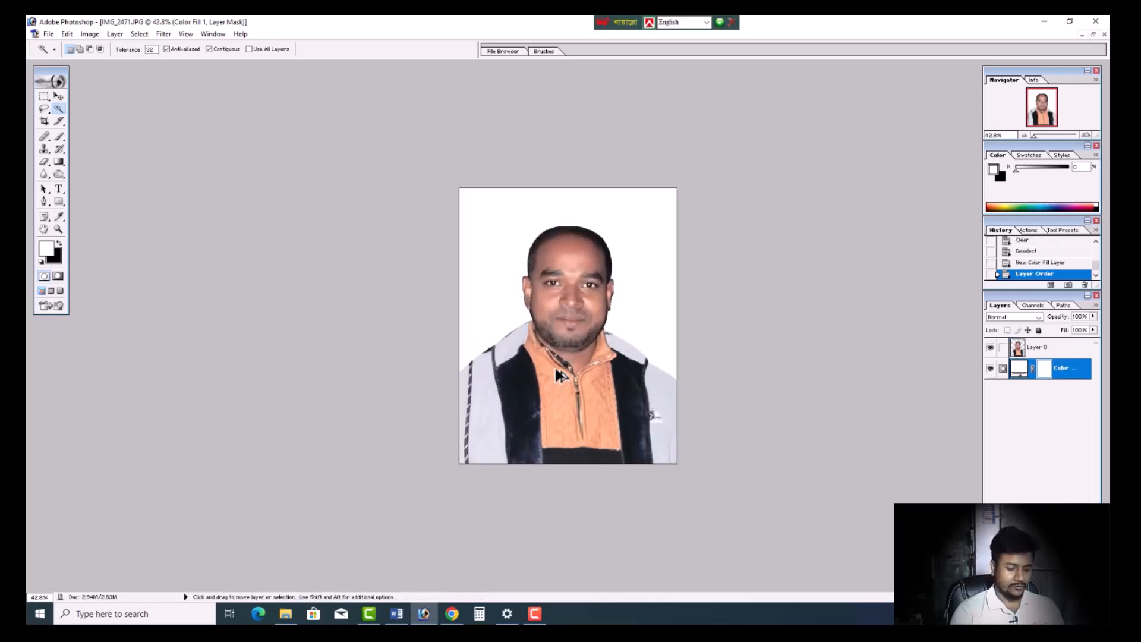
# - Merge the portrait and the white fill into a single layer and check the image up close
pyautogui.hotkey('ctrl', 'shift', 'e')
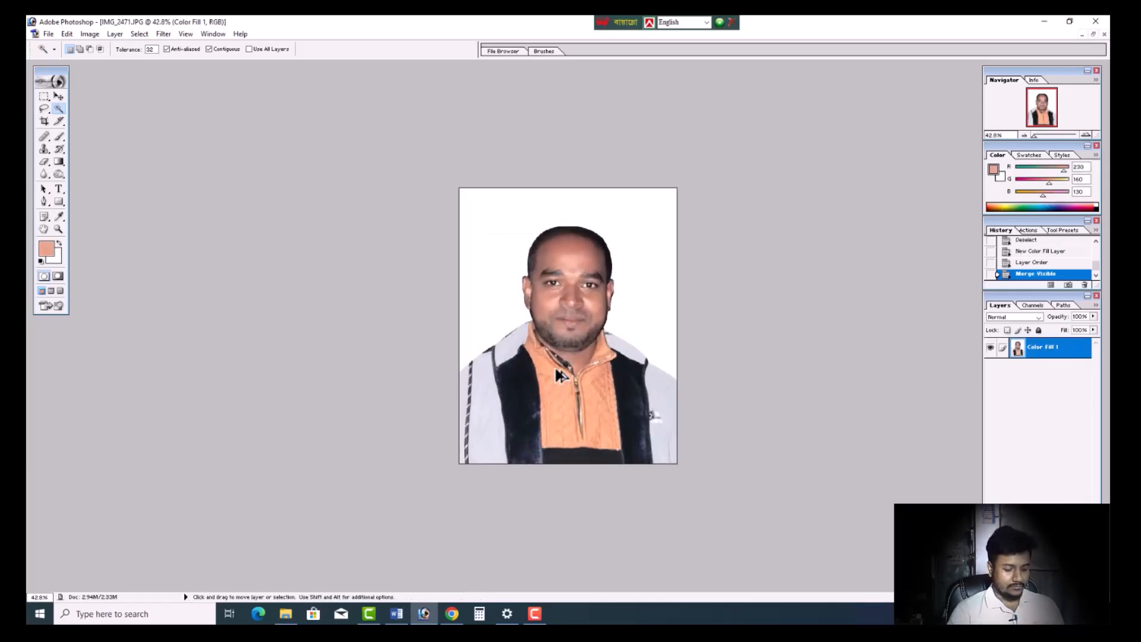
pyautogui.hotkey('ctrl', 'z')
pyautogui.click(1046, 368)
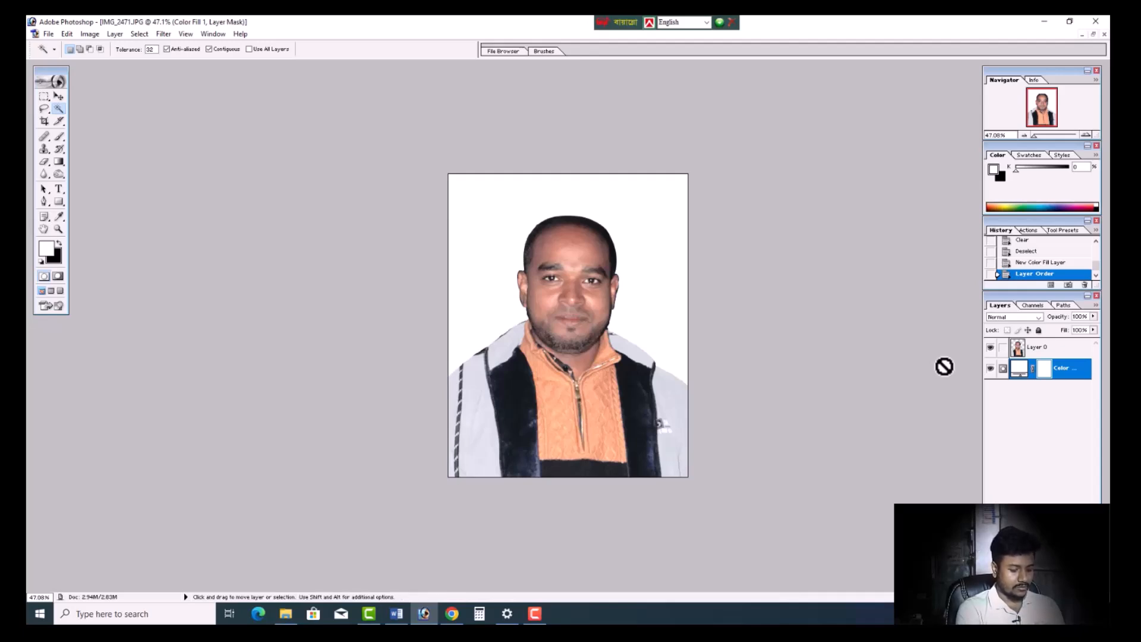
pyautogui.hotkey('ctrl', 'shift', 'e')
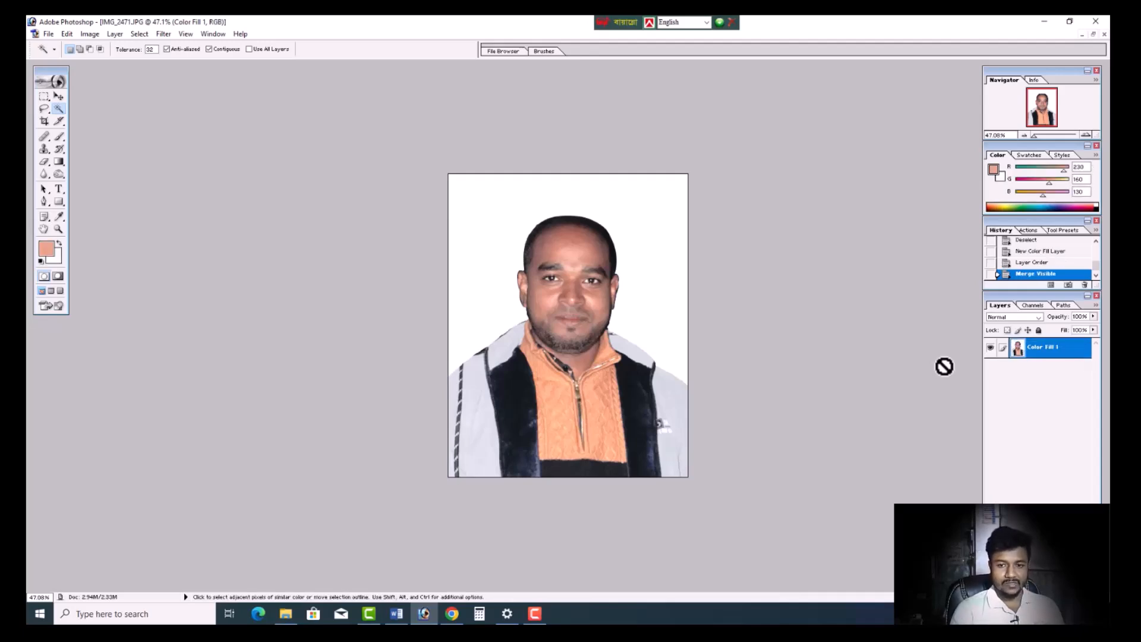
pyautogui.scroll(3, 594, 316)
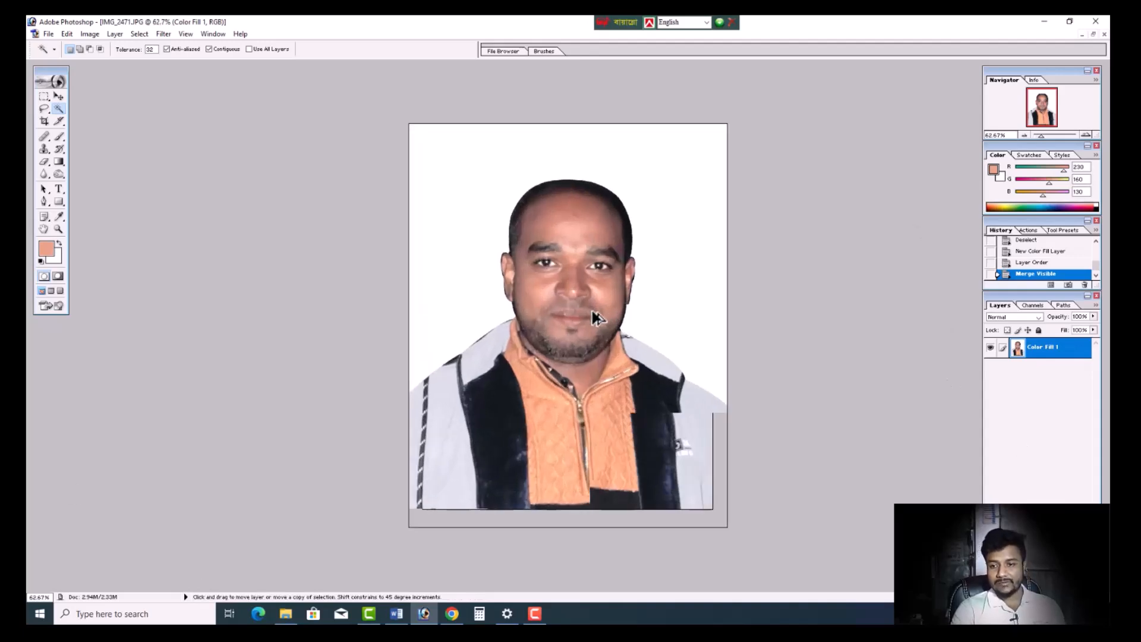
pyautogui.scroll(-3, 604, 324)
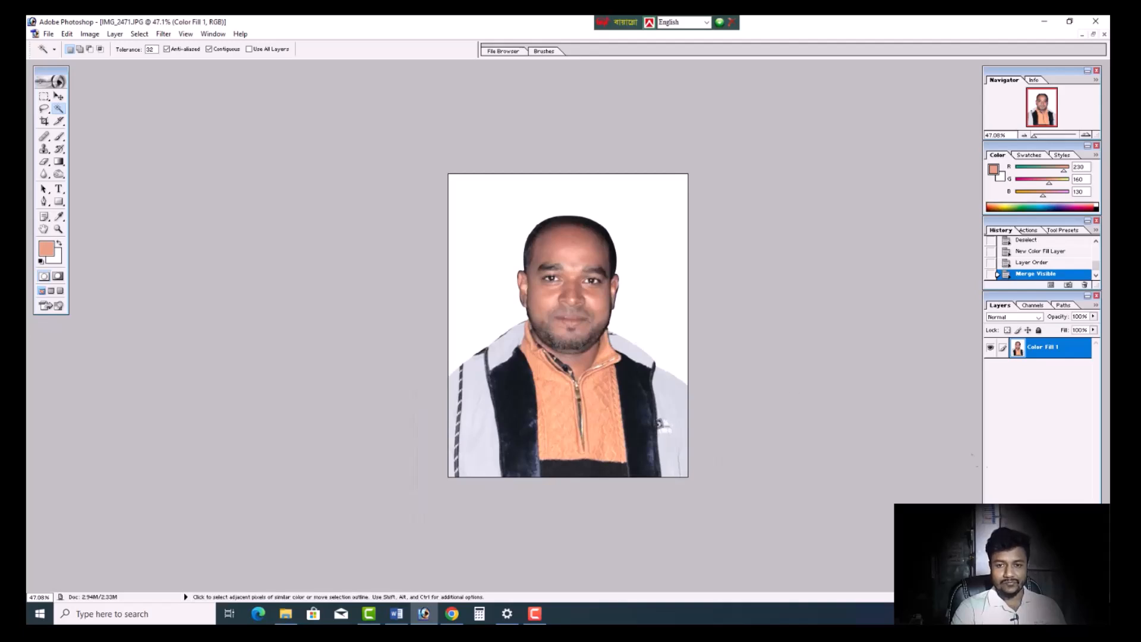
# - Deepen the portrait's blacks with a Selective Color adjustment, raising Black to about +17% for Blacks with the Relative method
pyautogui.click(90, 34)
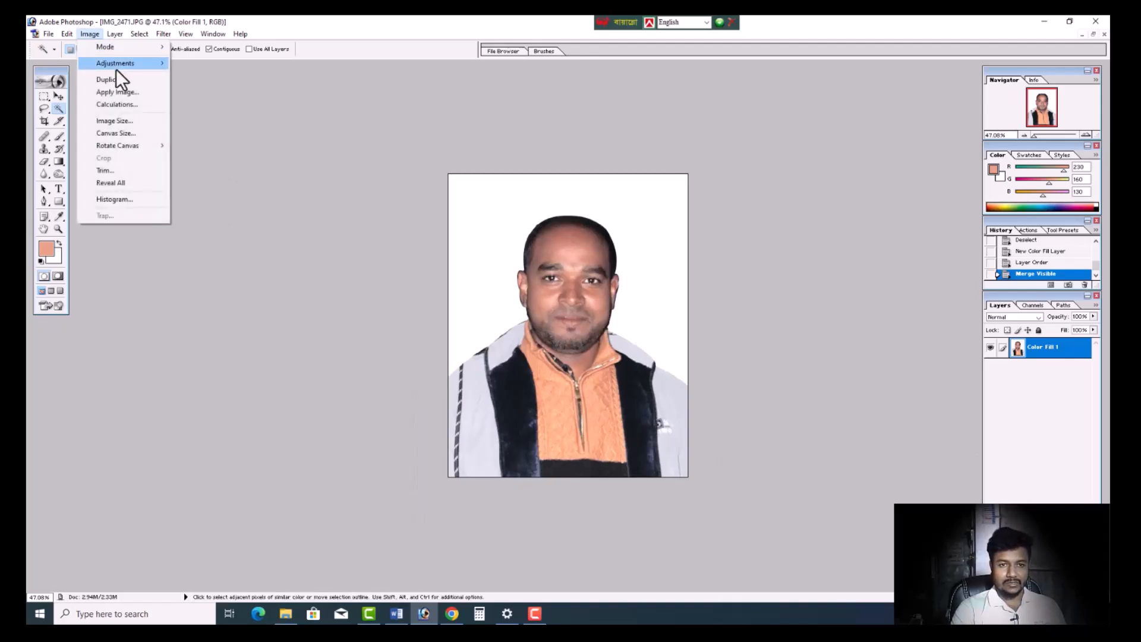
pyautogui.moveTo(116, 65)
pyautogui.click(238, 191)
pyautogui.click(882, 210)
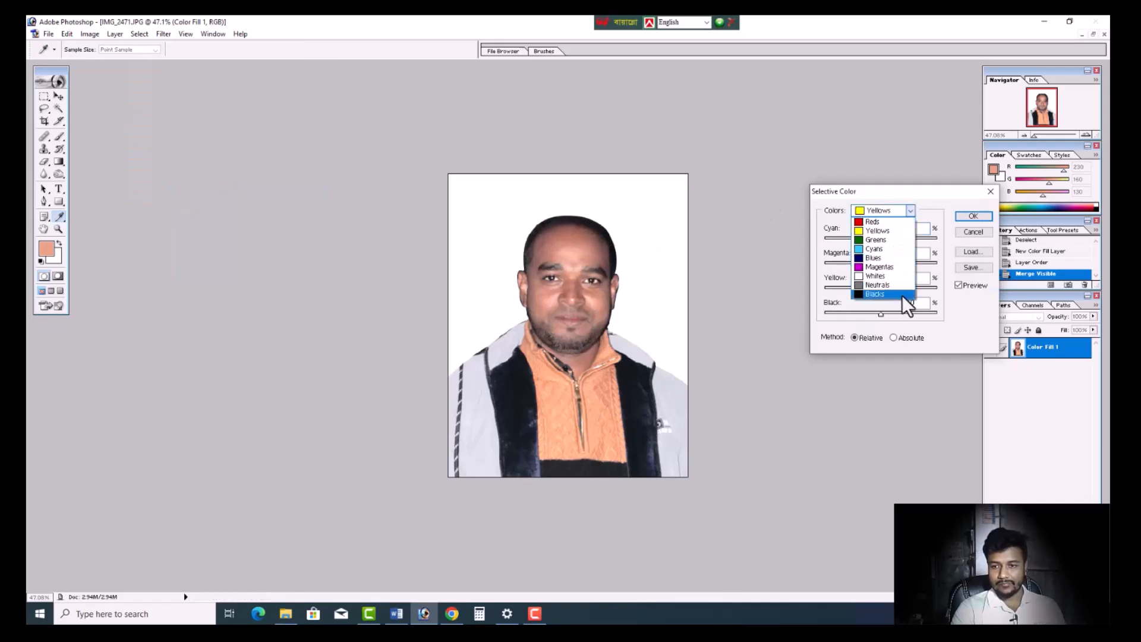
pyautogui.click(901, 297)
pyautogui.moveTo(880, 314); pyautogui.dragTo(890, 312)
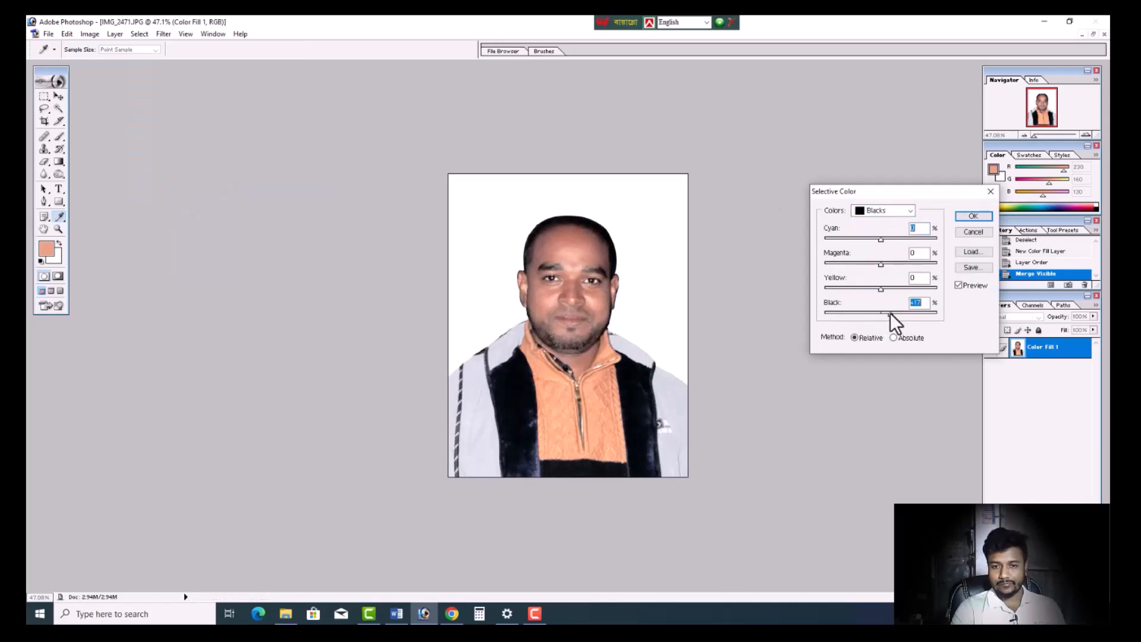
pyautogui.click(973, 216)
pyautogui.press('w')
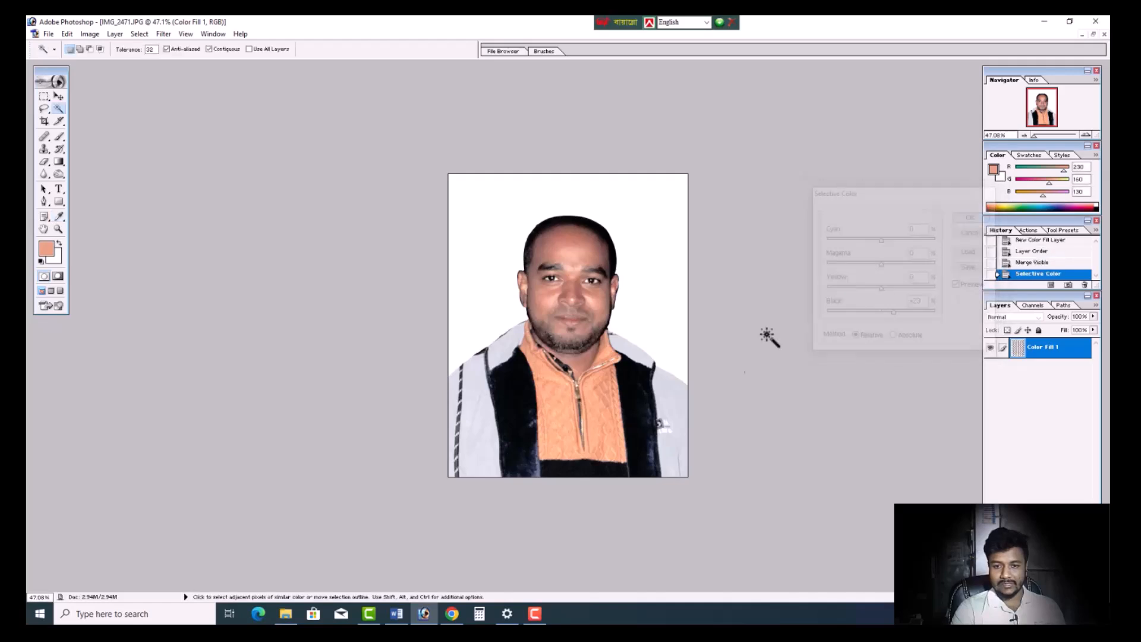
pyautogui.hotkey('ctrl', '0')
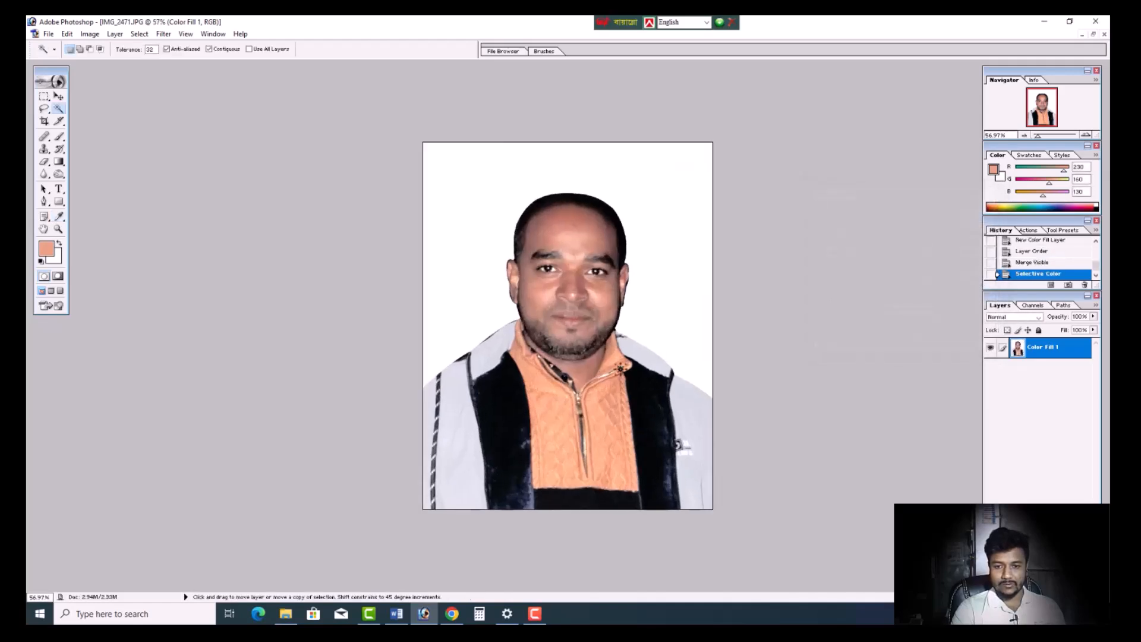
# - Darken the faded lower patches of the black jacket panel beside the orange sweater using the Burn tool at 10% exposure
pyautogui.click(63, 176)
pyautogui.rightClick(63, 176)
pyautogui.click(91, 186)
pyautogui.scroll(4, 565, 496)
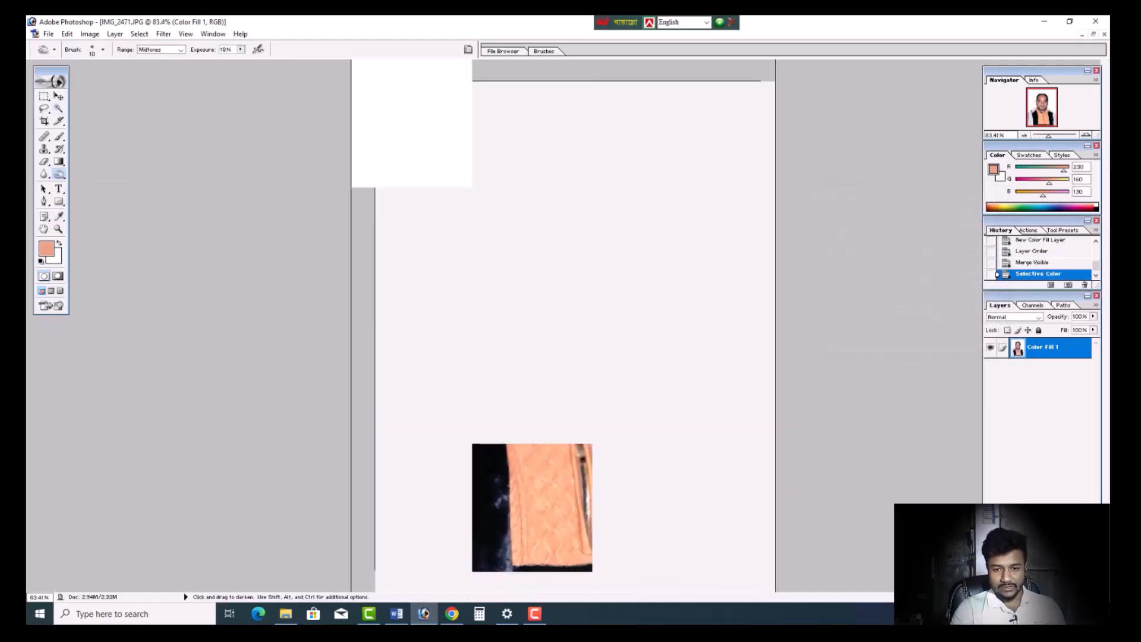
pyautogui.press(']')
pyautogui.press(']')
pyautogui.press(']')
pyautogui.moveTo(495, 491)
pyautogui.mouseDown()
pyautogui.moveTo(495, 561)
pyautogui.moveTo(498, 517)
pyautogui.mouseUp()
pyautogui.moveTo(499, 523); pyautogui.dragTo(504, 565)
# - Raise the Burn tool's exposure to 100% and darken the faded patches on both black jacket panels
pyautogui.rightClick(59, 176)
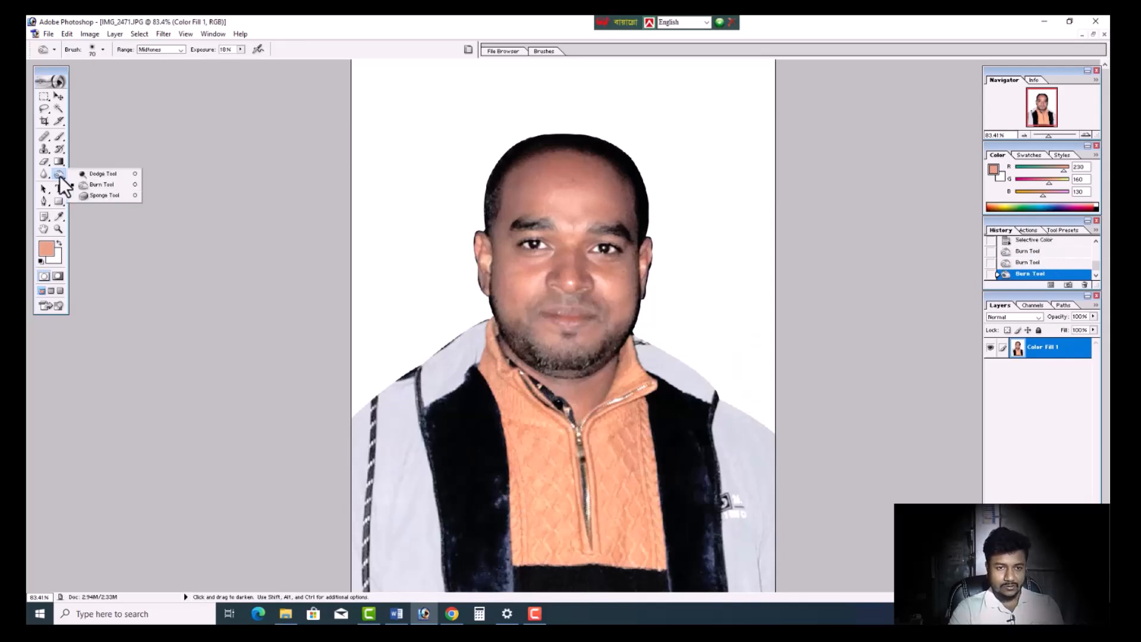
pyautogui.click(98, 188)
pyautogui.click(241, 50)
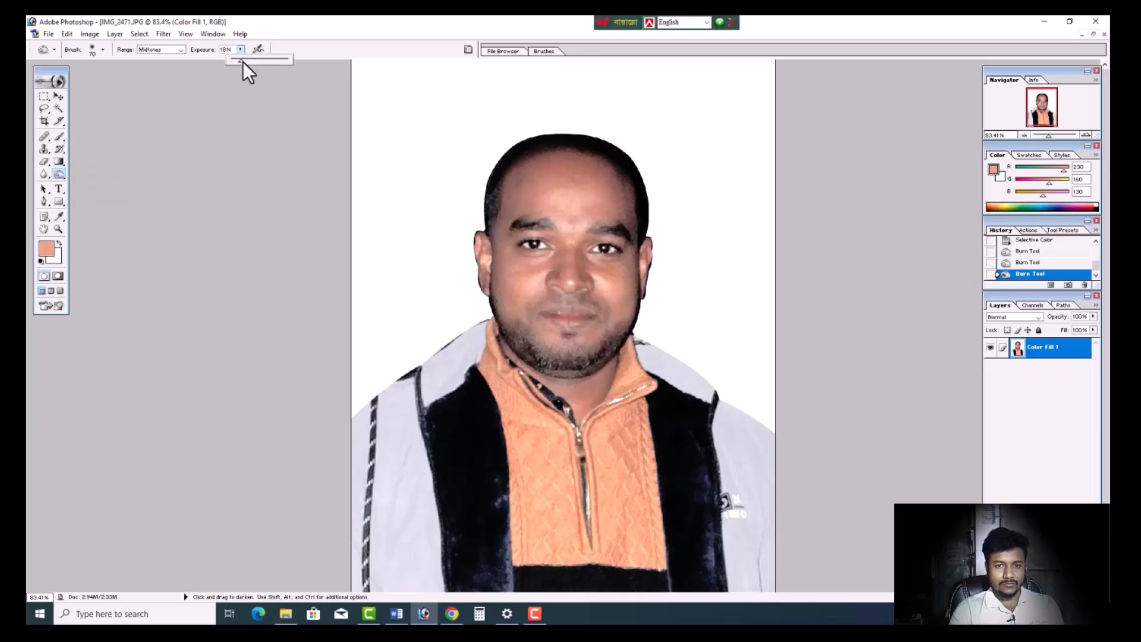
pyautogui.moveTo(242, 61); pyautogui.dragTo(353, 89)
pyautogui.moveTo(489, 489)
pyautogui.mouseDown()
pyautogui.moveTo(492, 515)
pyautogui.moveTo(501, 491)
pyautogui.moveTo(503, 590)
pyautogui.mouseUp()
pyautogui.scroll(-1, 499, 524)
pyautogui.moveTo(492, 551); pyautogui.dragTo(479, 586)
pyautogui.moveTo(447, 516); pyautogui.dragTo(448, 591)
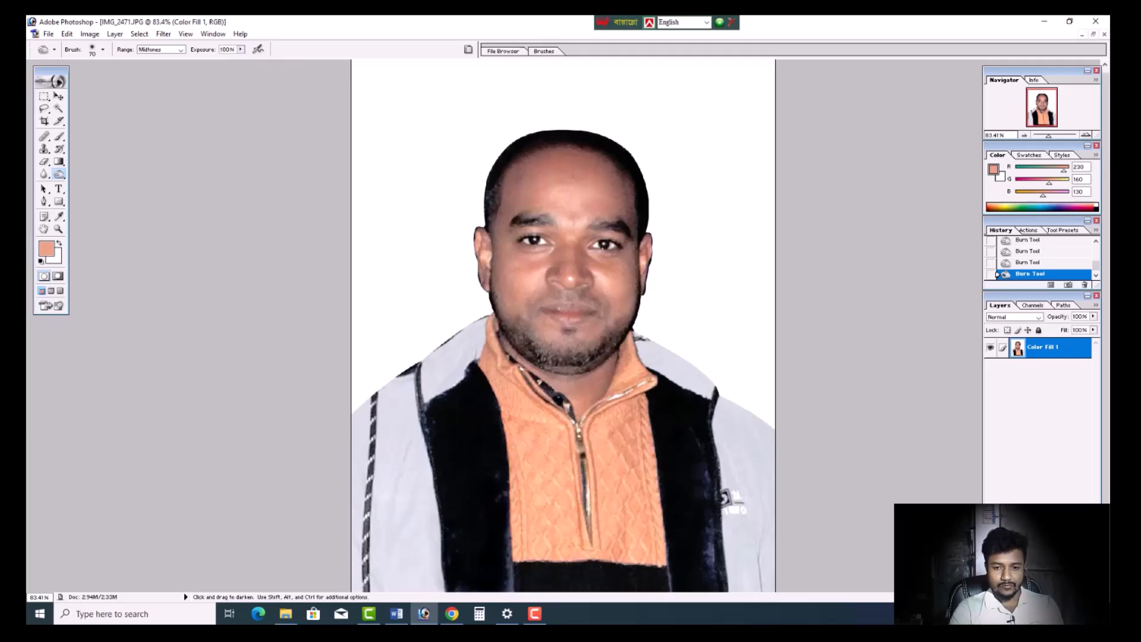
pyautogui.moveTo(497, 544); pyautogui.dragTo(504, 590)
pyautogui.moveTo(708, 456)
pyautogui.mouseDown()
pyautogui.moveTo(710, 568)
pyautogui.moveTo(721, 555)
pyautogui.mouseUp()
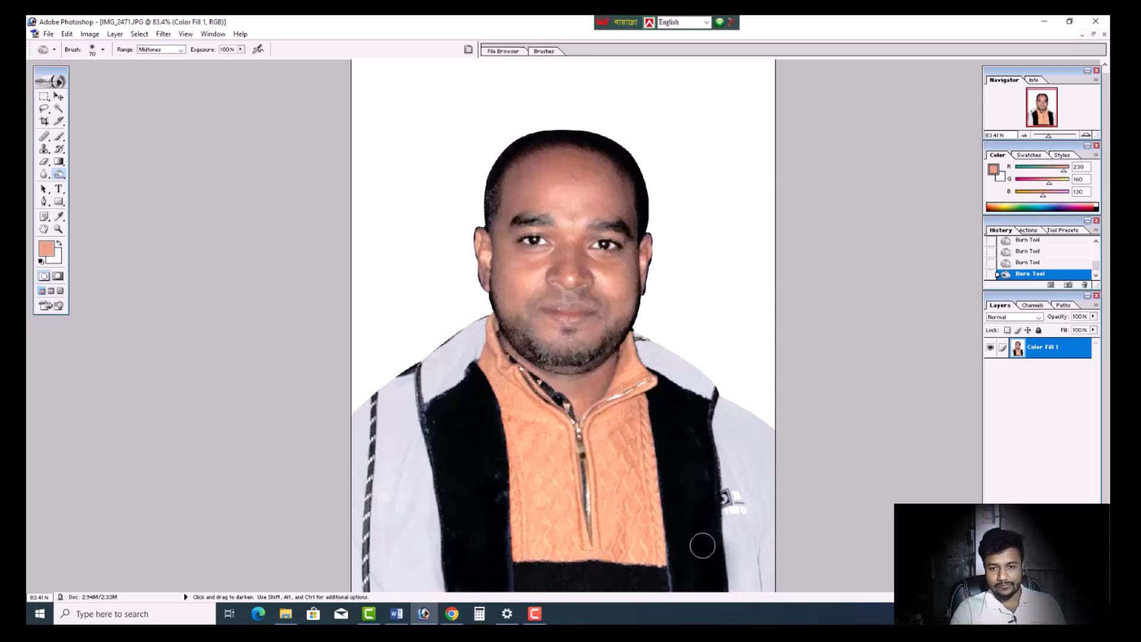
pyautogui.hotkey('ctrl', '-')
pyautogui.hotkey('ctrl', '-')
pyautogui.hotkey('ctrl', '-')
pyautogui.hotkey('ctrl', '-')
pyautogui.hotkey('ctrl', '+')
pyautogui.hotkey('ctrl', '+')
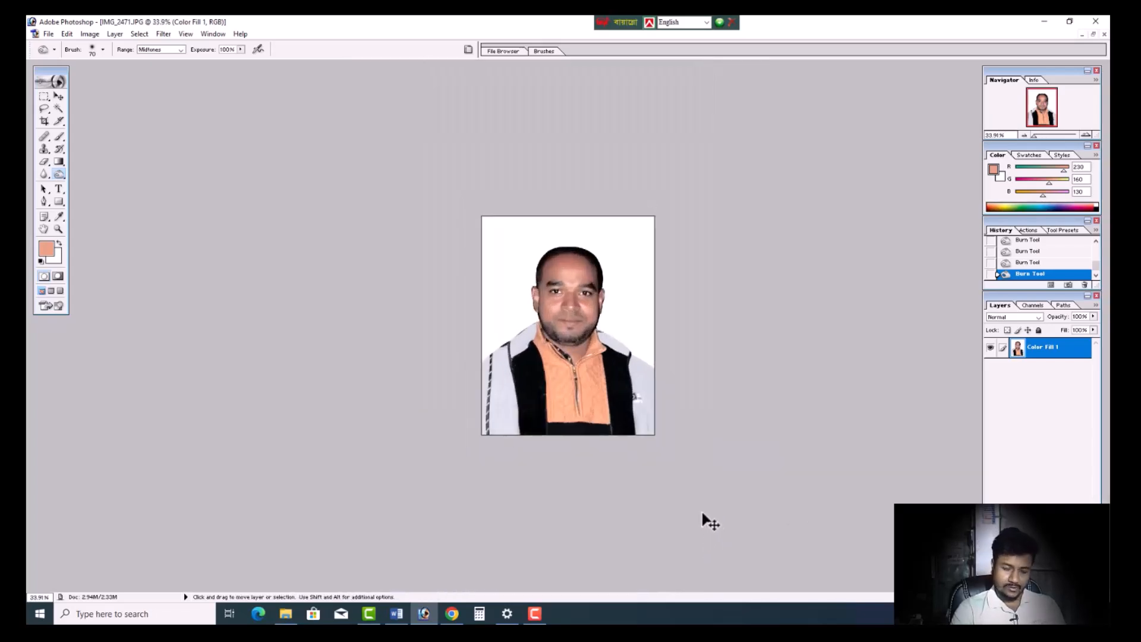
pyautogui.hotkey('ctrl', 'shift', 's')
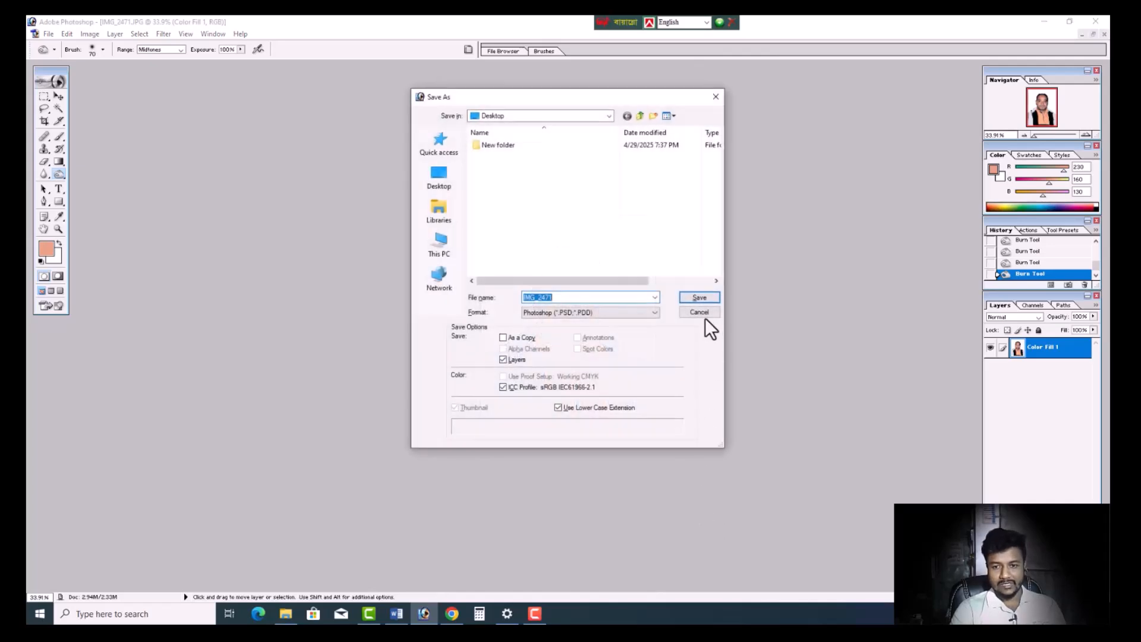
pyautogui.click(705, 316)
pyautogui.scroll(-3, 584, 386)
pyautogui.scroll(4, 581, 385)
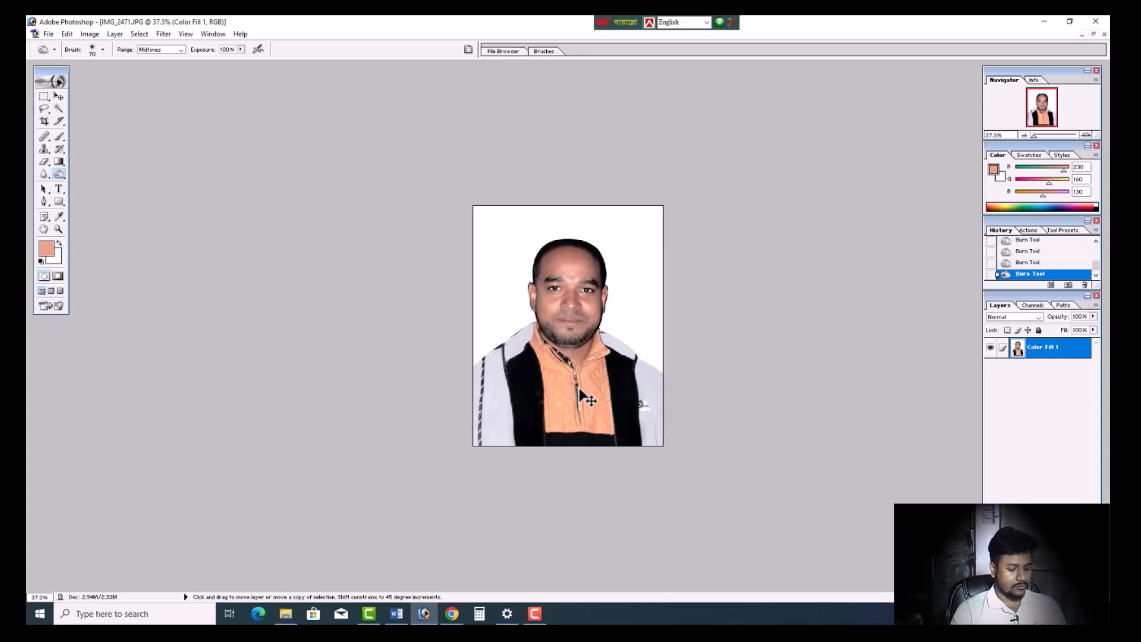
# - Save a JPEG copy of the portrait to the Desktop as IMG_2471 copy.jpg with a slightly higher image quality
pyautogui.hotkey('ctrl', 'shift', 's')
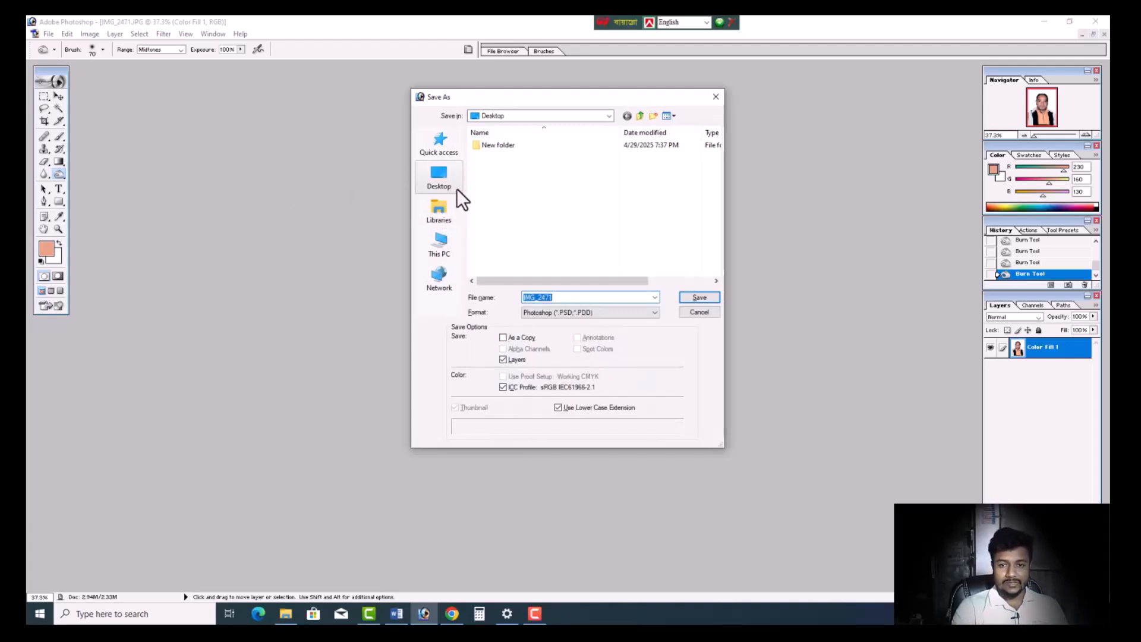
pyautogui.click(444, 176)
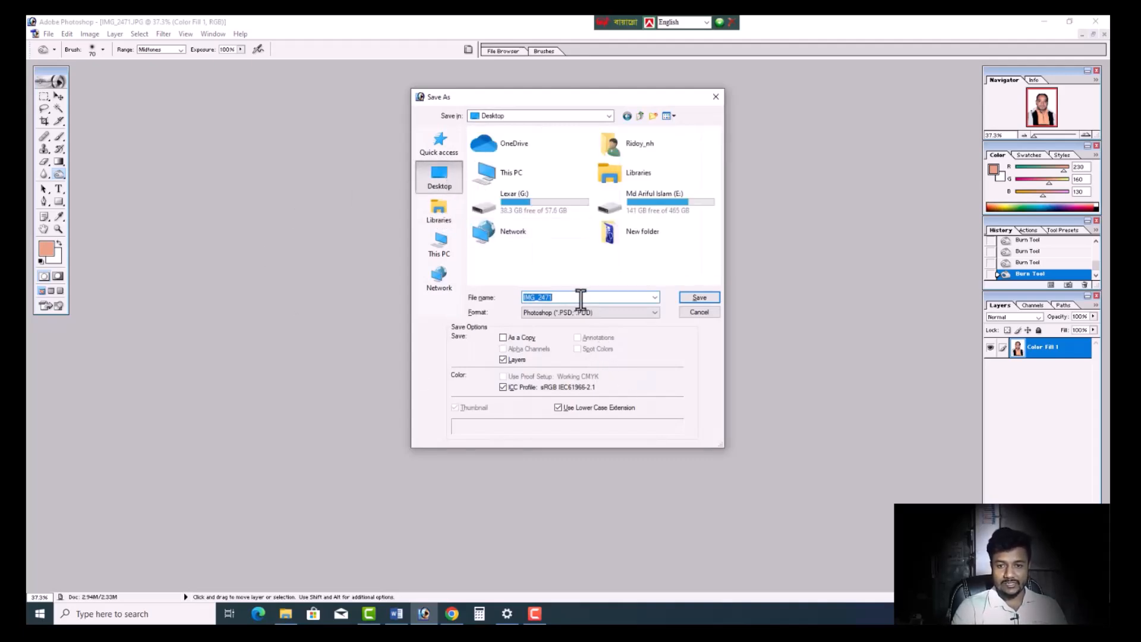
pyautogui.click(584, 311)
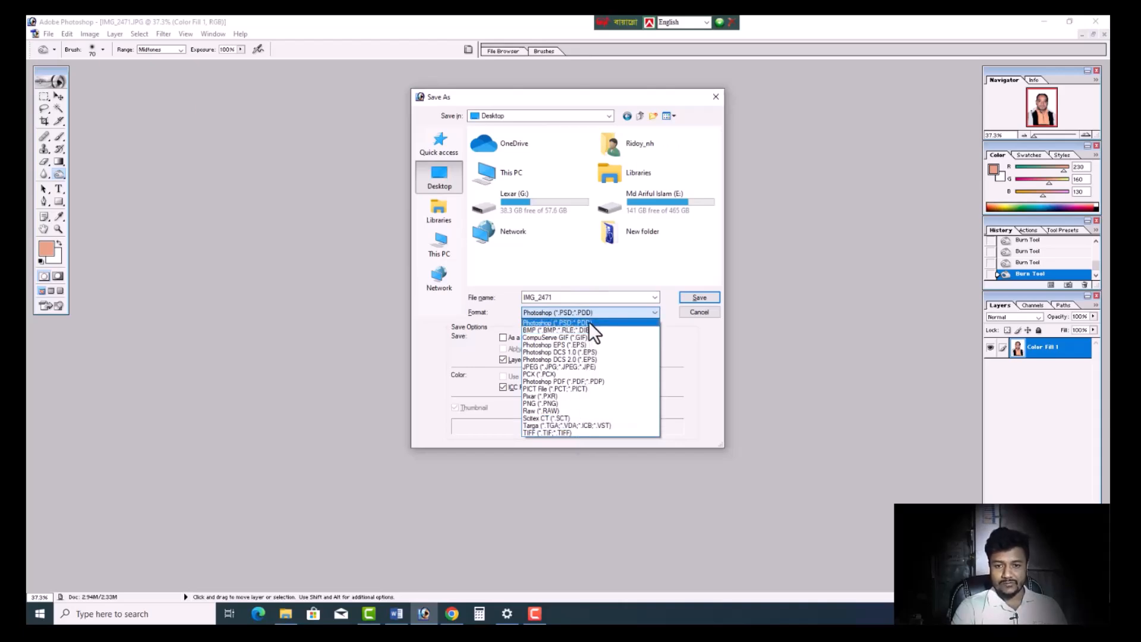
pyautogui.click(601, 367)
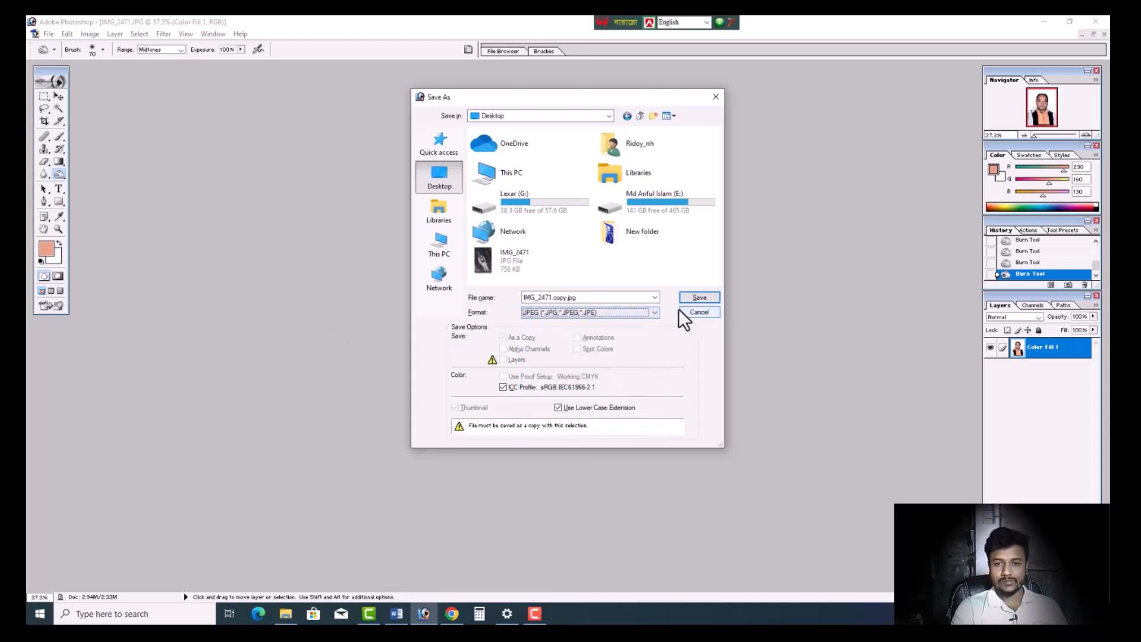
pyautogui.click(704, 298)
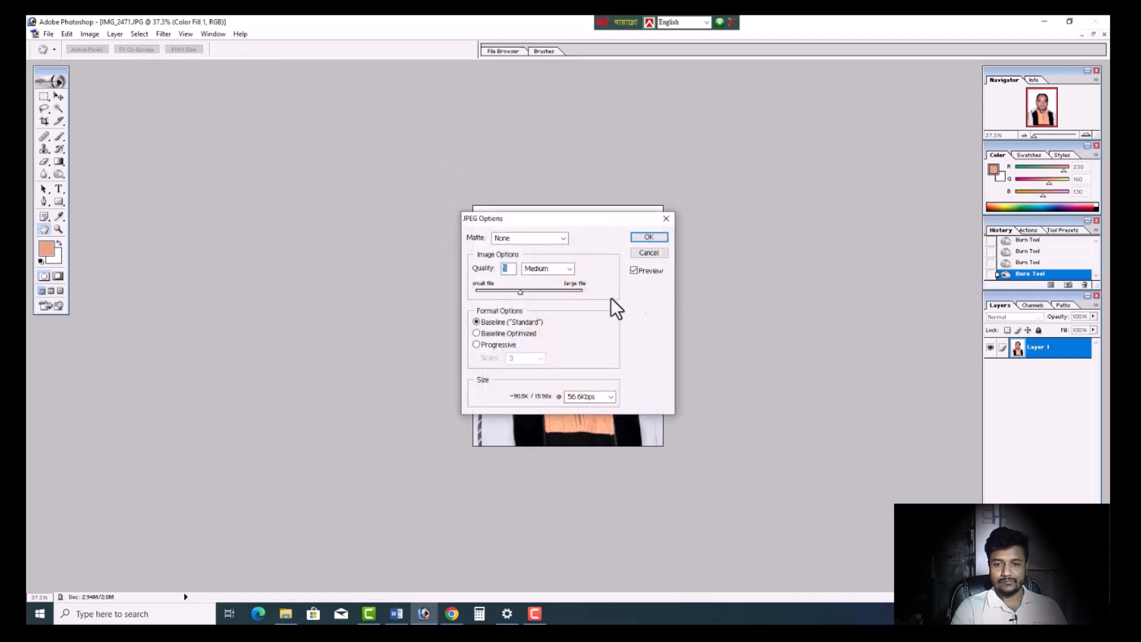
pyautogui.moveTo(519, 294); pyautogui.dragTo(525, 294)
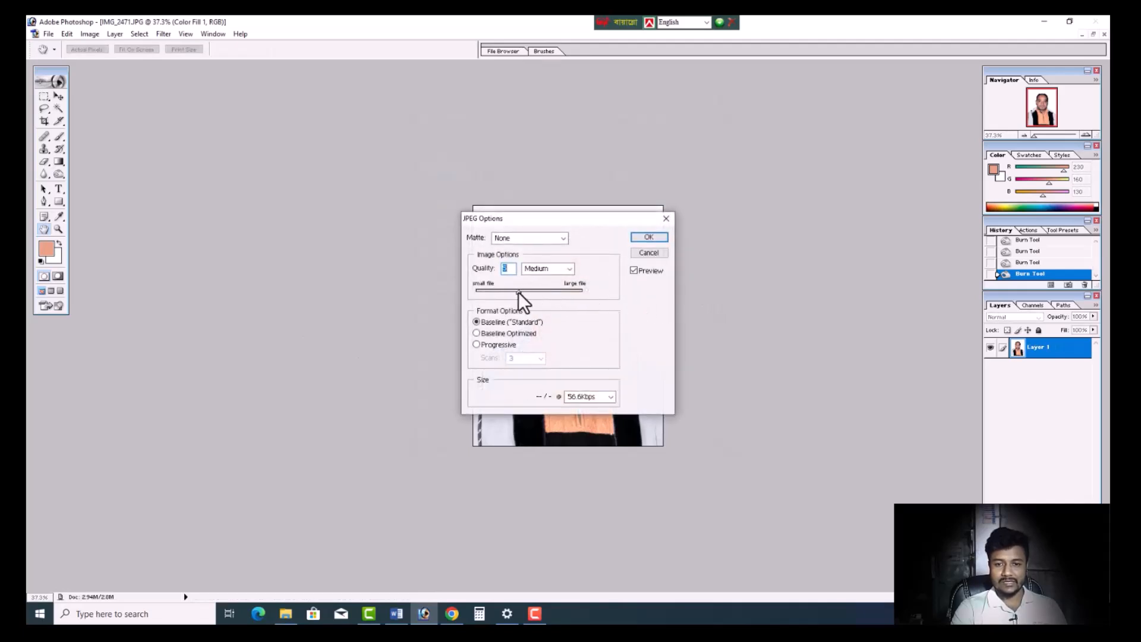
pyautogui.moveTo(536, 297); pyautogui.dragTo(538, 298)
pyautogui.click(648, 238)
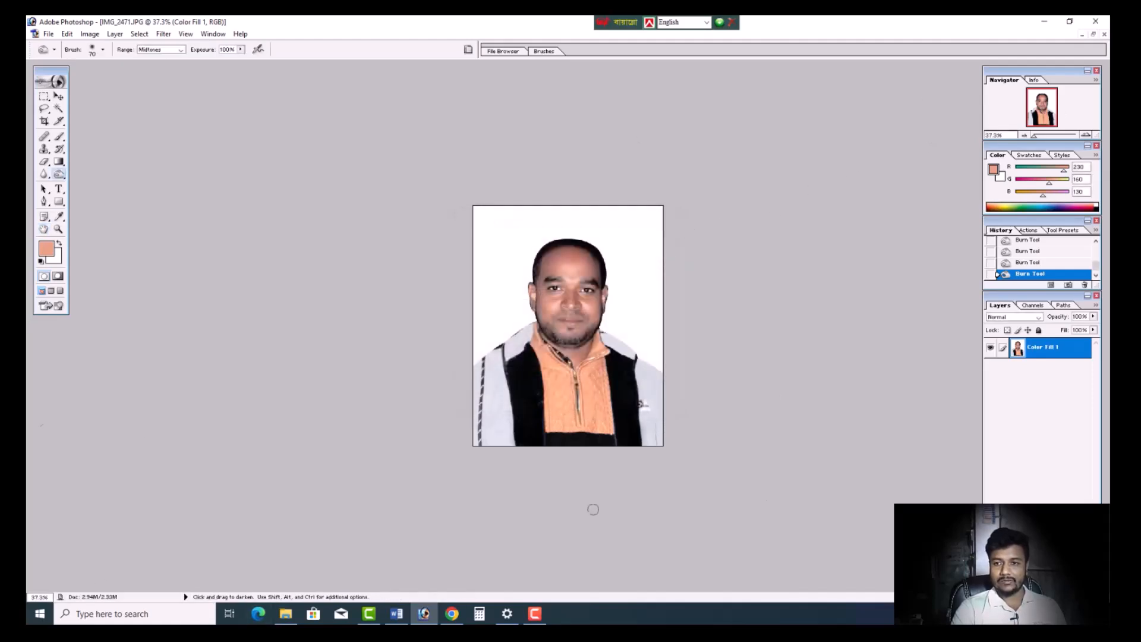
pyautogui.press('F10')
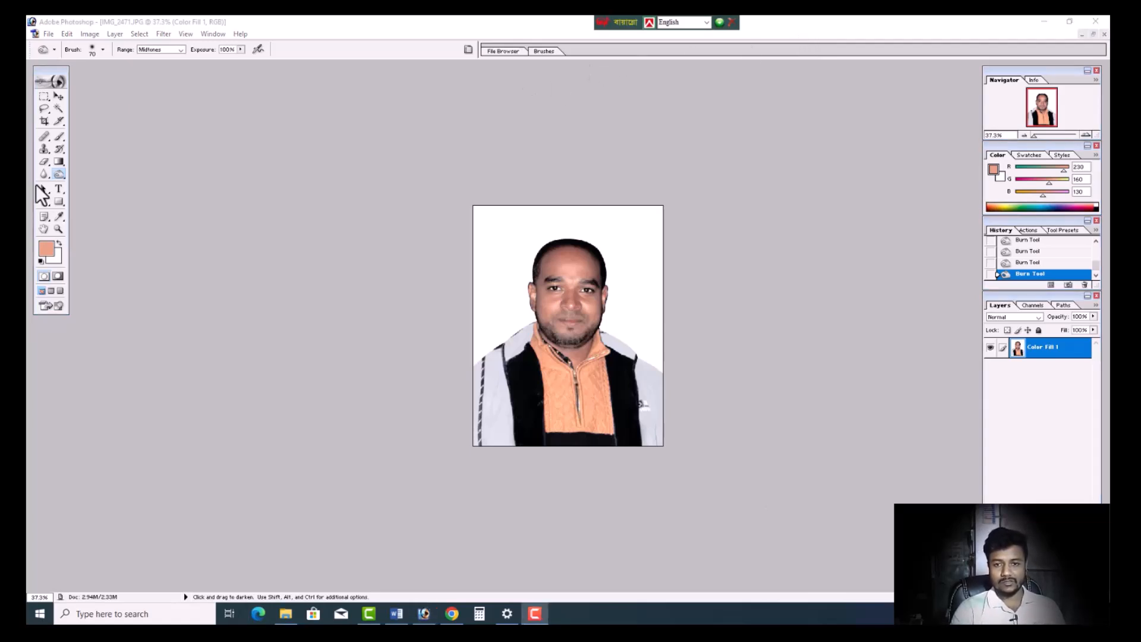
pyautogui.click(256, 242)
# - Open IMG_2471 copy from the Desktop and place its window beside the original photo's window
pyautogui.hotkey('ctrl', 'o')
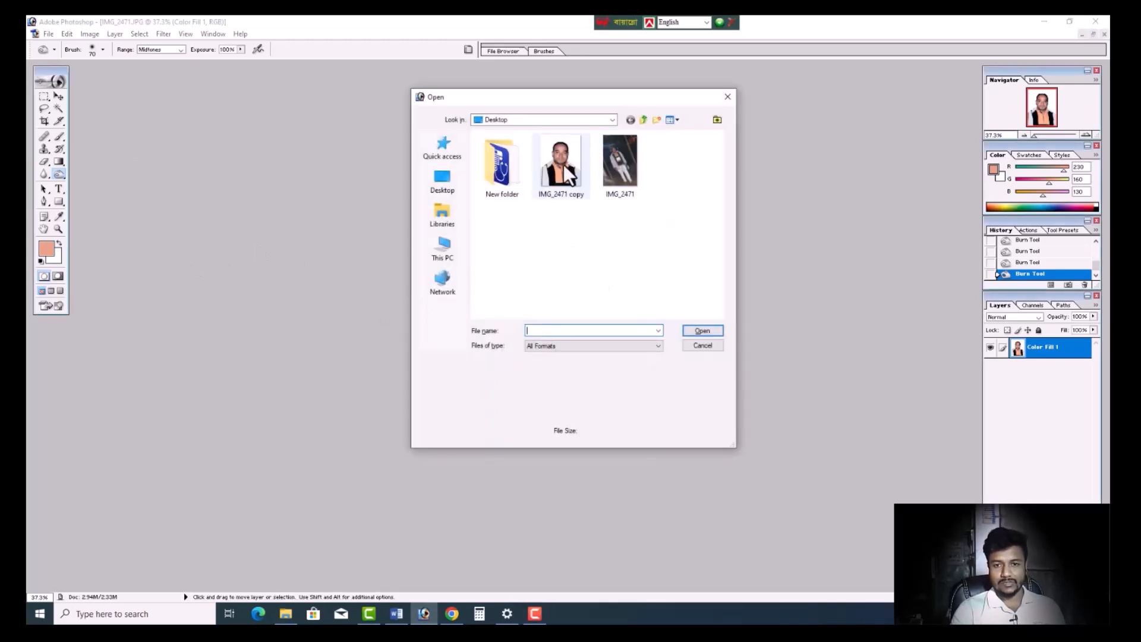
pyautogui.click(575, 171)
pyautogui.click(703, 331)
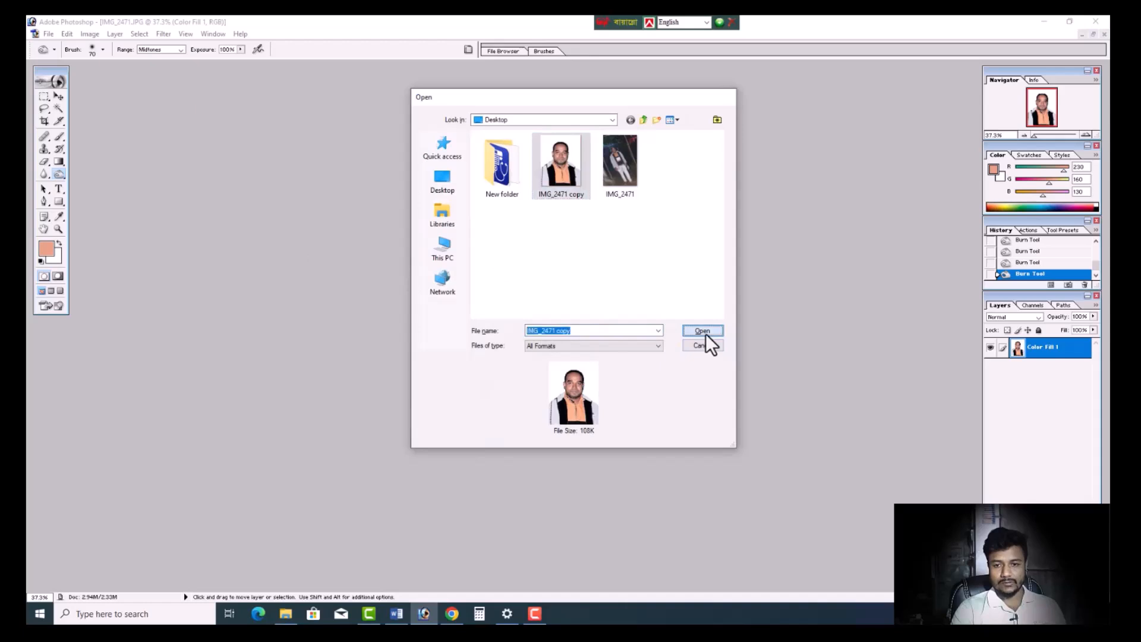
pyautogui.scroll(-4, 355, 196)
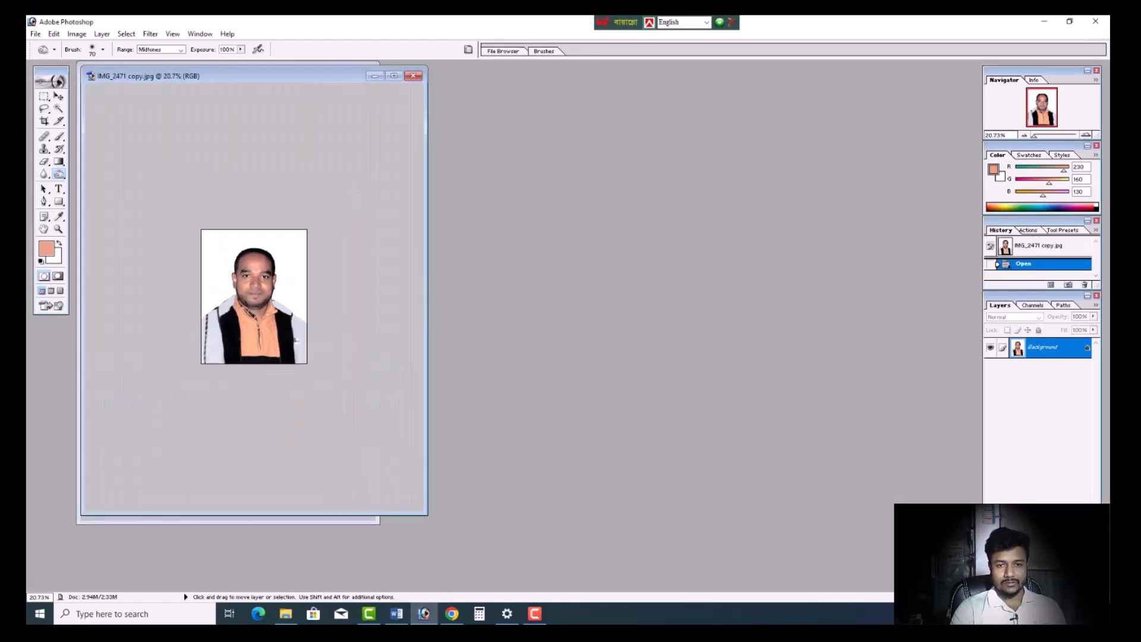
pyautogui.moveTo(321, 75); pyautogui.dragTo(658, 155)
pyautogui.scroll(-2, 634, 249)
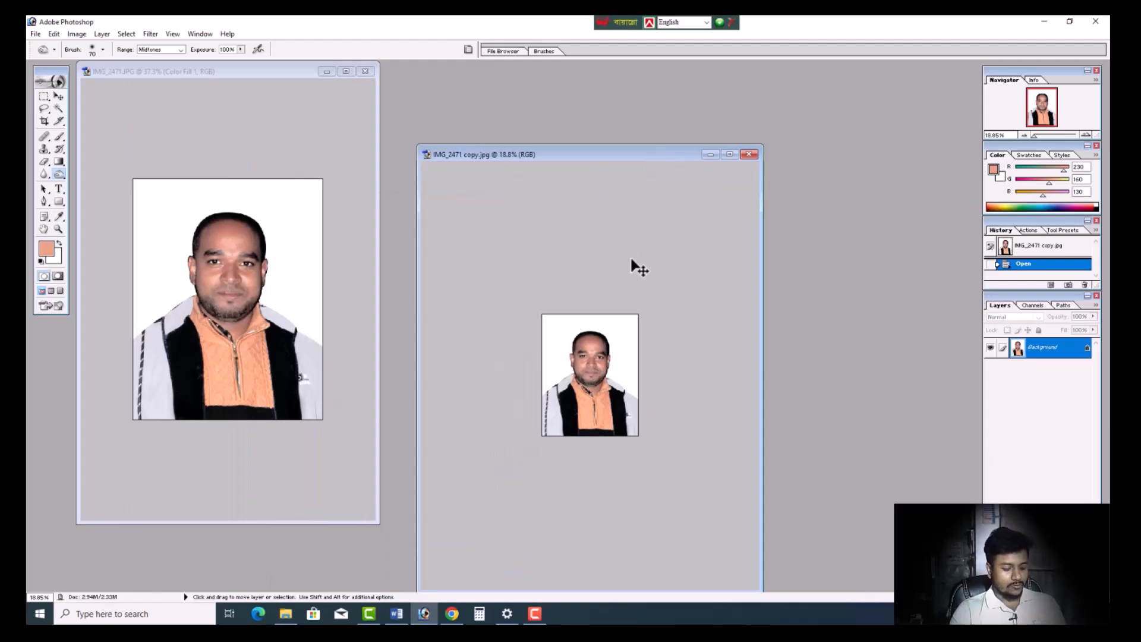
# - Show the rulers around the opened portrait copy
pyautogui.hotkey('ctrl', 'r')
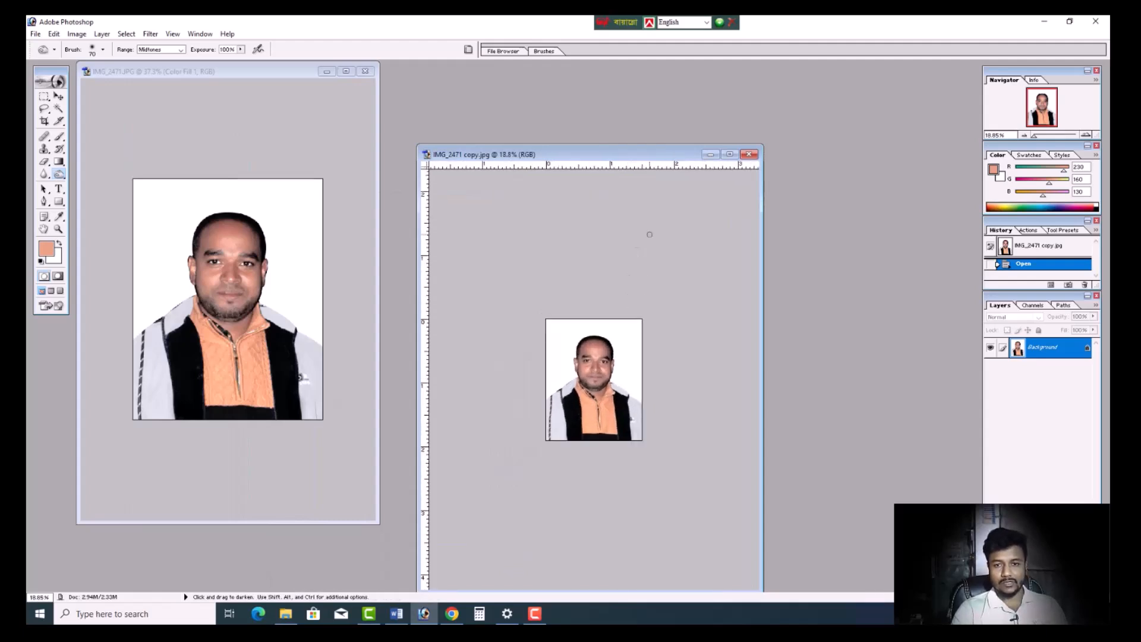
pyautogui.scroll(4, 647, 308)
pyautogui.scroll(1, 649, 308)
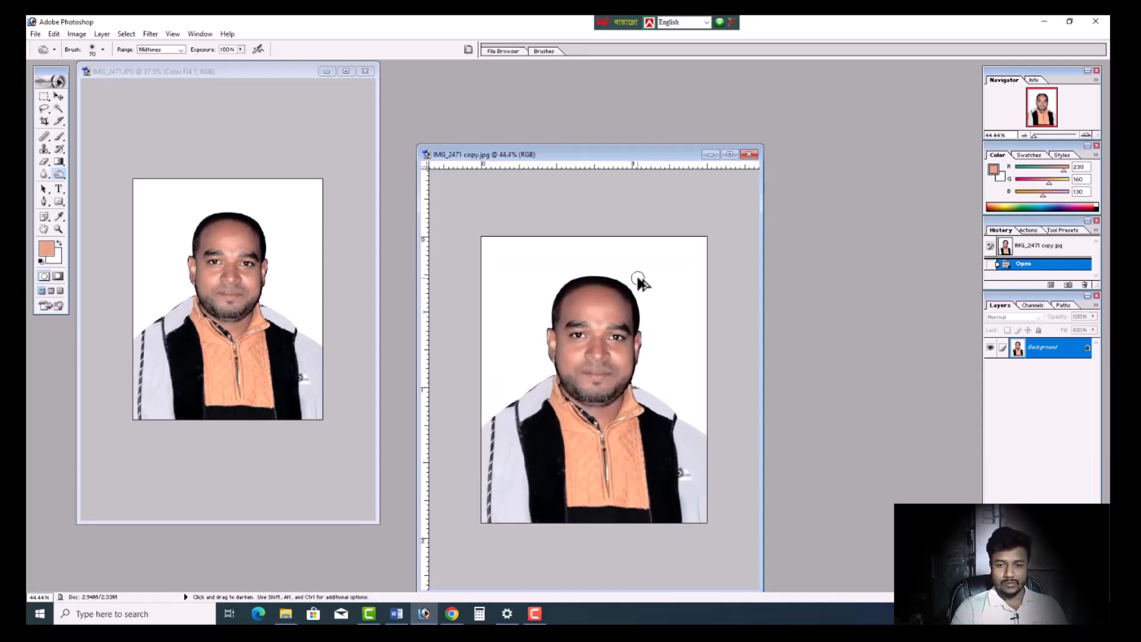
# - Create a white 8 × 11 in RGB document at 600 pixels/inch and move its window next to the portrait copy
pyautogui.hotkey('ctrl', 'n')
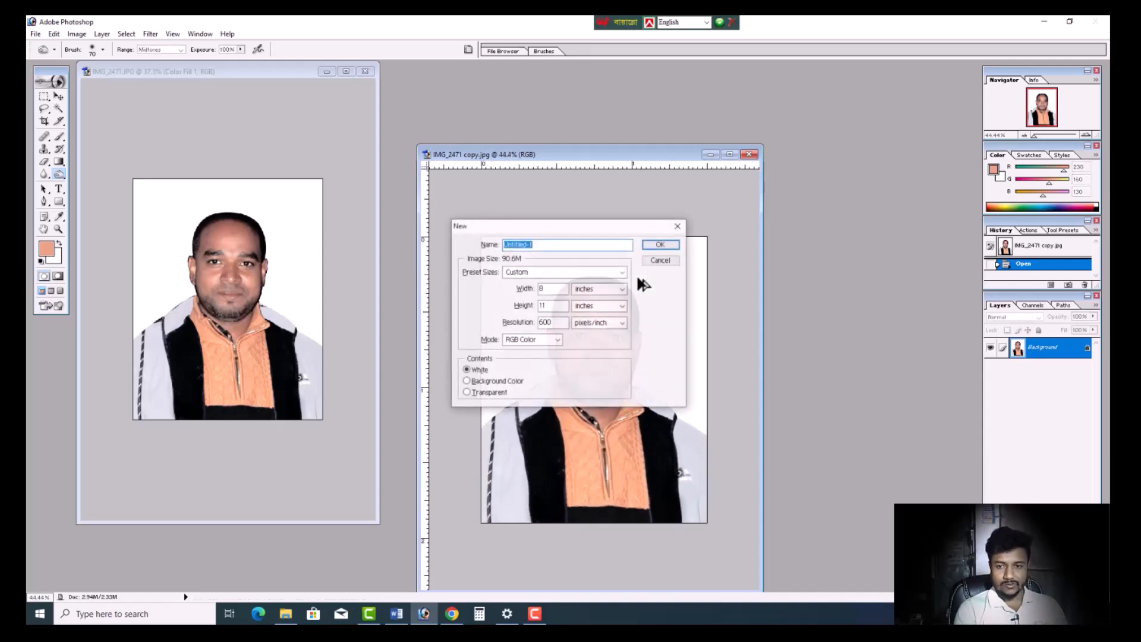
pyautogui.click(660, 244)
pyautogui.moveTo(251, 84); pyautogui.dragTo(297, 104)
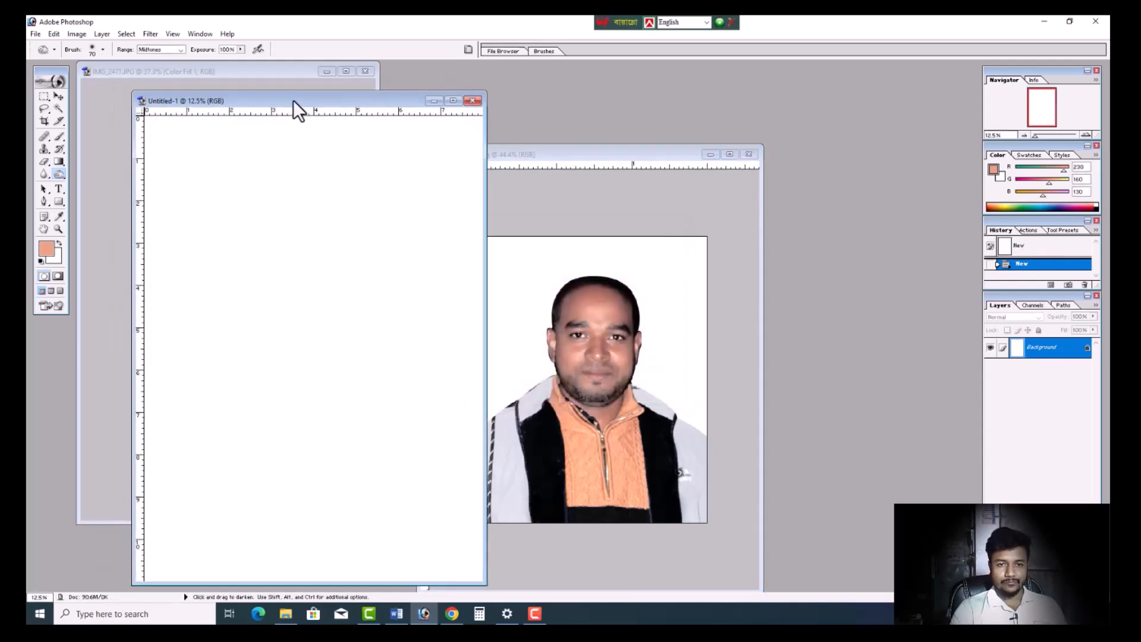
# - Copy the portrait into the blank 8 × 11 in document with the Move tool and shift it up and left on the page
pyautogui.click(59, 97)
pyautogui.click(548, 355)
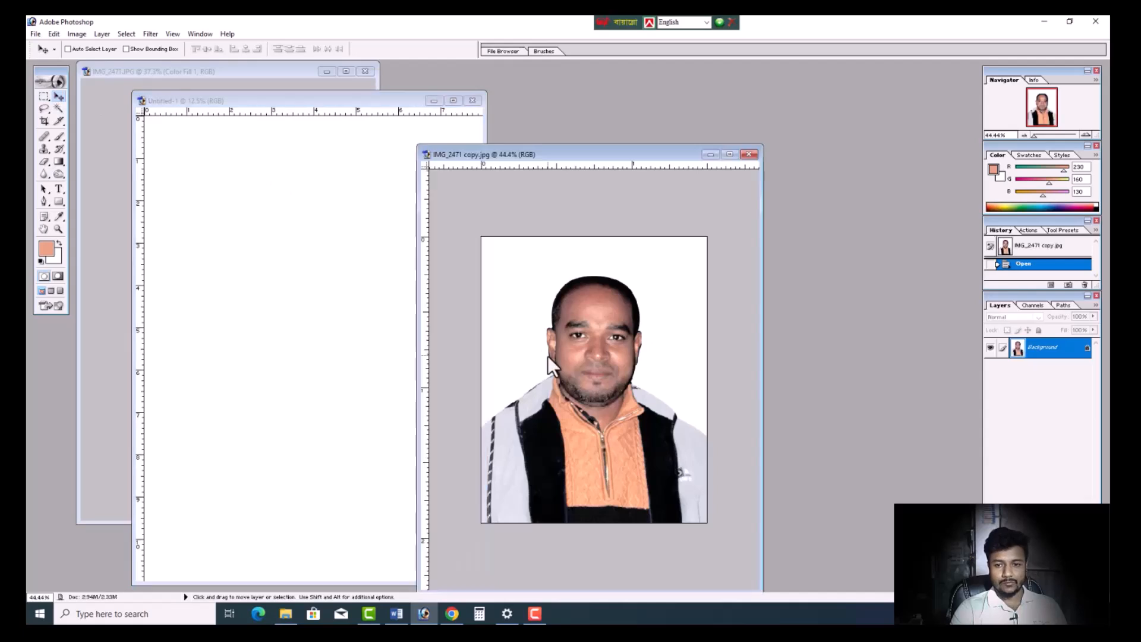
pyautogui.moveTo(433, 369); pyautogui.dragTo(307, 312)
pyautogui.doubleClick(412, 98)
pyautogui.scroll(6, 469, 193)
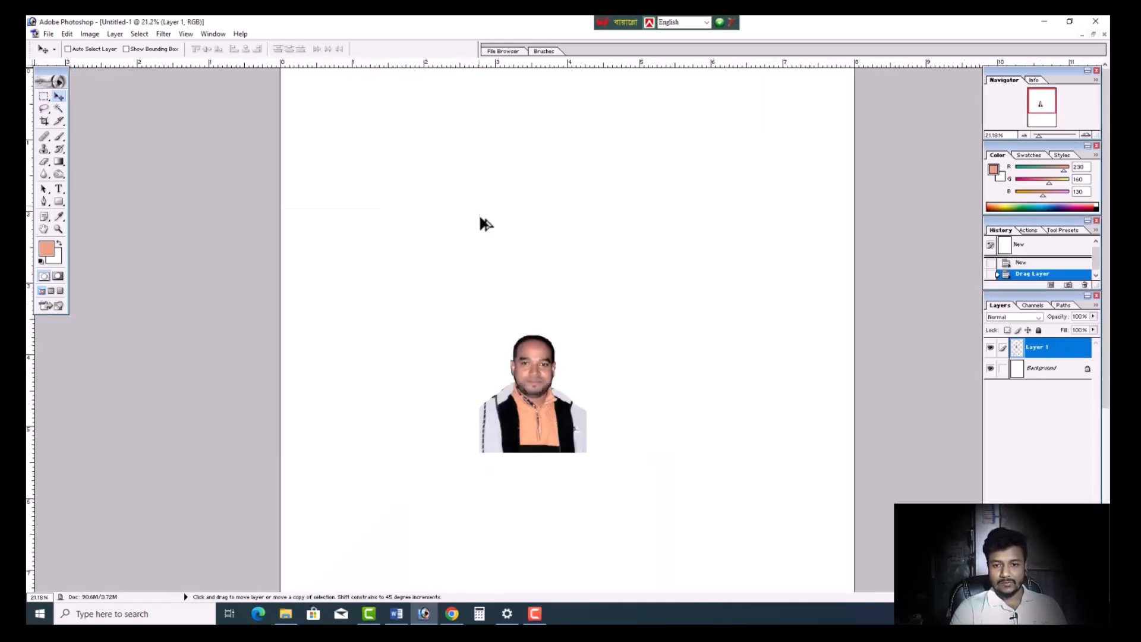
pyautogui.moveTo(521, 477); pyautogui.dragTo(475, 380)
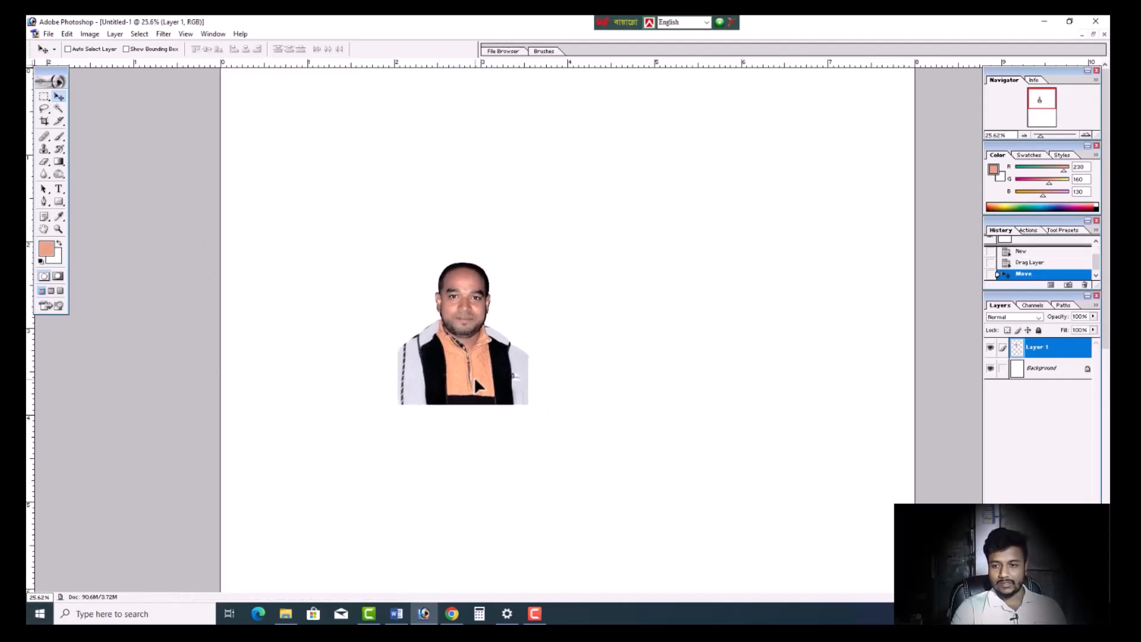
# - Add a black 5 px Stroke layer style, positioned outside, to the portrait layer
pyautogui.doubleClick(1077, 352)
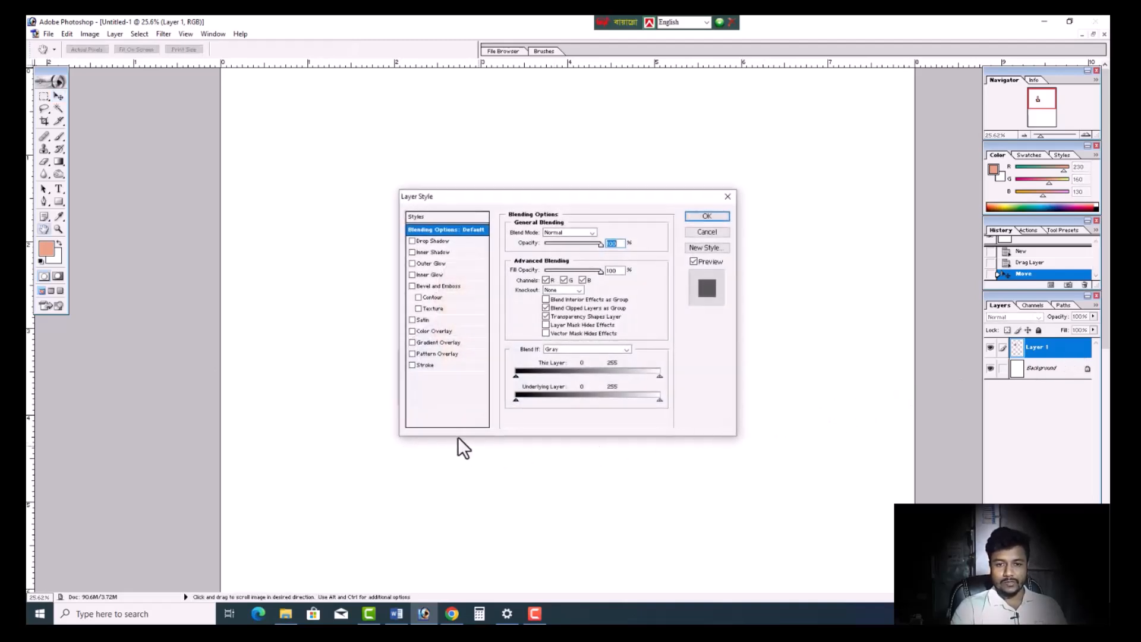
pyautogui.click(427, 365)
pyautogui.click(538, 298)
pyautogui.moveTo(538, 315); pyautogui.dragTo(537, 456)
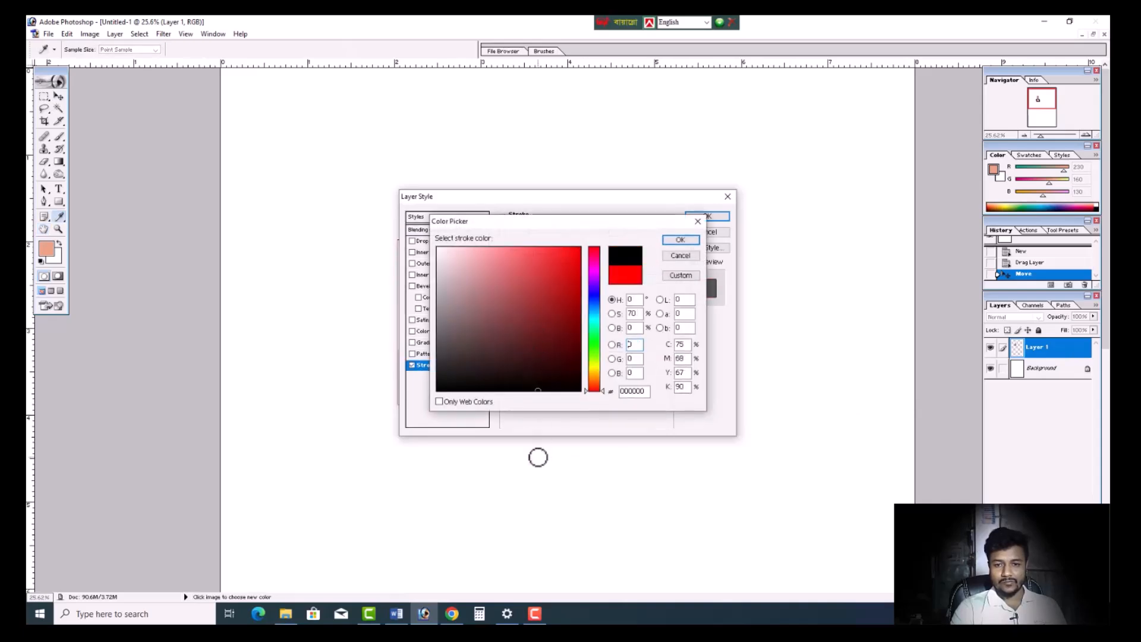
pyautogui.click(689, 240)
pyautogui.moveTo(622, 193); pyautogui.dragTo(348, 330)
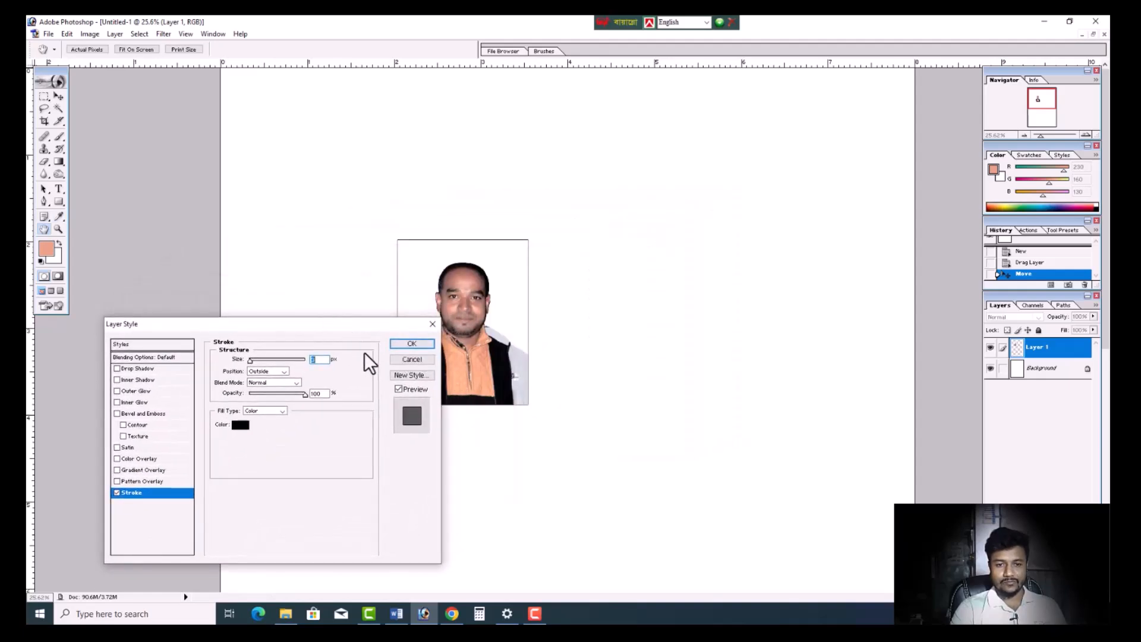
pyautogui.write('5')
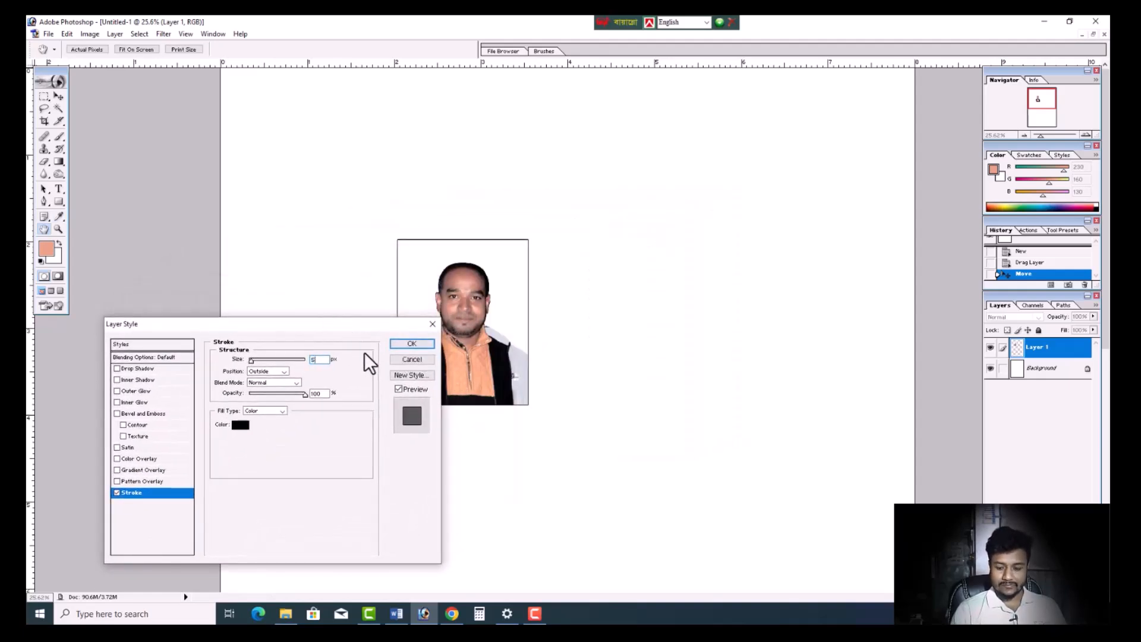
pyautogui.press('Return')
# - Move the bordered portrait to the page's upper-left corner and duplicate it into a row of five across the page width
pyautogui.moveTo(457, 344)
pyautogui.mouseDown()
pyautogui.moveTo(277, 179)
pyautogui.moveTo(422, 161)
pyautogui.mouseUp()
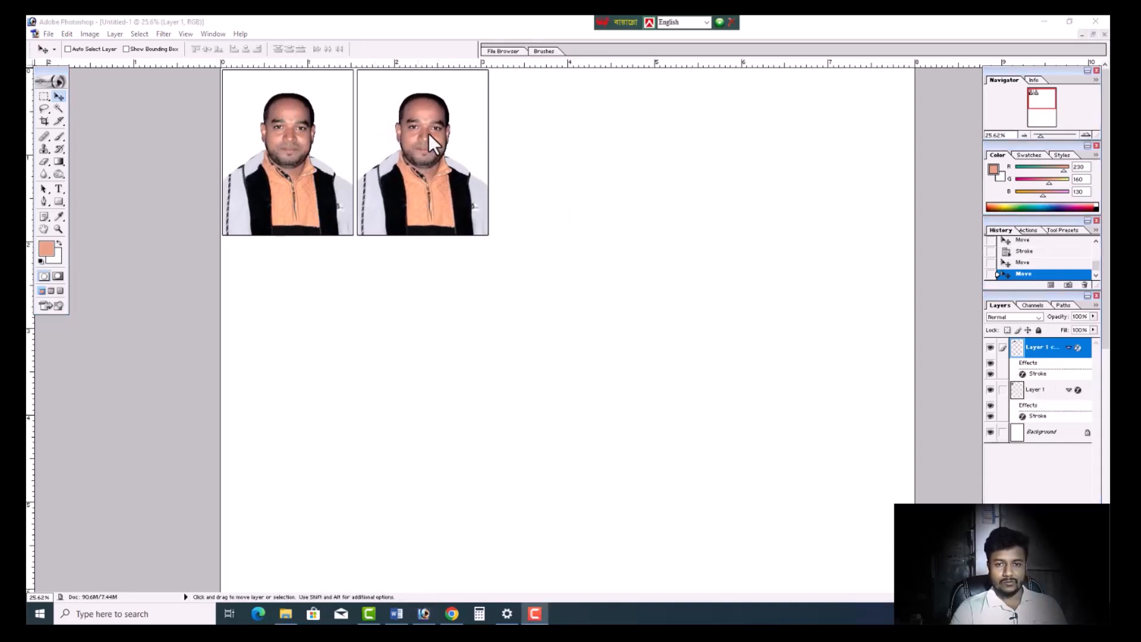
pyautogui.moveTo(429, 133); pyautogui.dragTo(827, 177)
pyautogui.hotkey('shift', 'Right')
# - Enable Auto Select Layer and nudge the fourth and third portraits in the row to the right
pyautogui.hotkey('shift', 'Right')
pyautogui.hotkey('shift', 'Right')
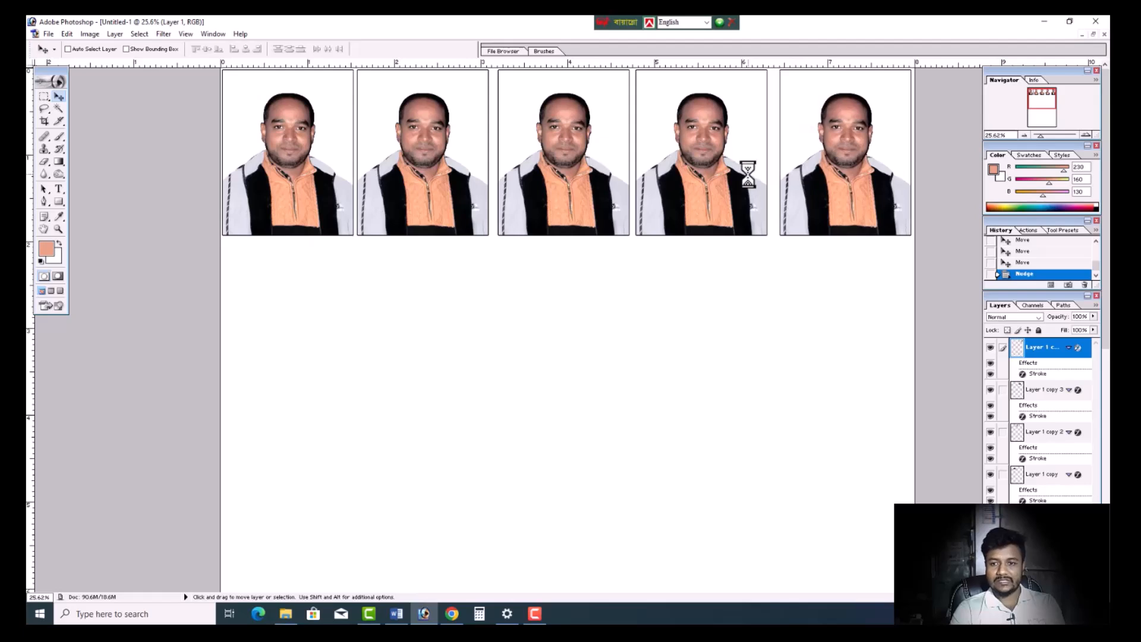
pyautogui.click(68, 48)
pyautogui.click(725, 160)
pyautogui.hotkey('shift', 'Right')
pyautogui.hotkey('shift', 'Right')
pyautogui.hotkey('shift', 'Right')
pyautogui.click(569, 155)
# - Nudge the second portrait to the right, followed by the third, to adjust the spacing in the row
pyautogui.hotkey('shift', 'Right')
pyautogui.hotkey('shift', 'Right')
pyautogui.click(450, 155)
pyautogui.hotkey('shift', 'Right')
pyautogui.press('Right')
pyautogui.press('Right')
pyautogui.press('Right')
pyautogui.press('Right')
pyautogui.press('Right')
pyautogui.press('Right')
pyautogui.press('Right')
pyautogui.press('Right')
pyautogui.press('Right')
pyautogui.press('Right')
pyautogui.press('Right')
pyautogui.press('Right')
pyautogui.press('Right')
pyautogui.press('Right')
pyautogui.press('Right')
pyautogui.press('Right')
pyautogui.press('Right')
pyautogui.press('Right')
pyautogui.press('Right')
pyautogui.press('Right')
pyautogui.click(569, 161)
pyautogui.press('Right')
pyautogui.press('Right')
pyautogui.press('Right')
pyautogui.press('Right')
pyautogui.click(691, 163)
# - Nudge the third and second portraits slightly left to even out the gaps, and merge all visible layers
pyautogui.click(572, 165)
pyautogui.hotkey('shift', 'Left')
pyautogui.click(435, 171)
pyautogui.press('Left')
pyautogui.press('Left')
pyautogui.click(550, 170)
pyautogui.press('Left')
pyautogui.hotkey('shift', 'ctrl', 'e')
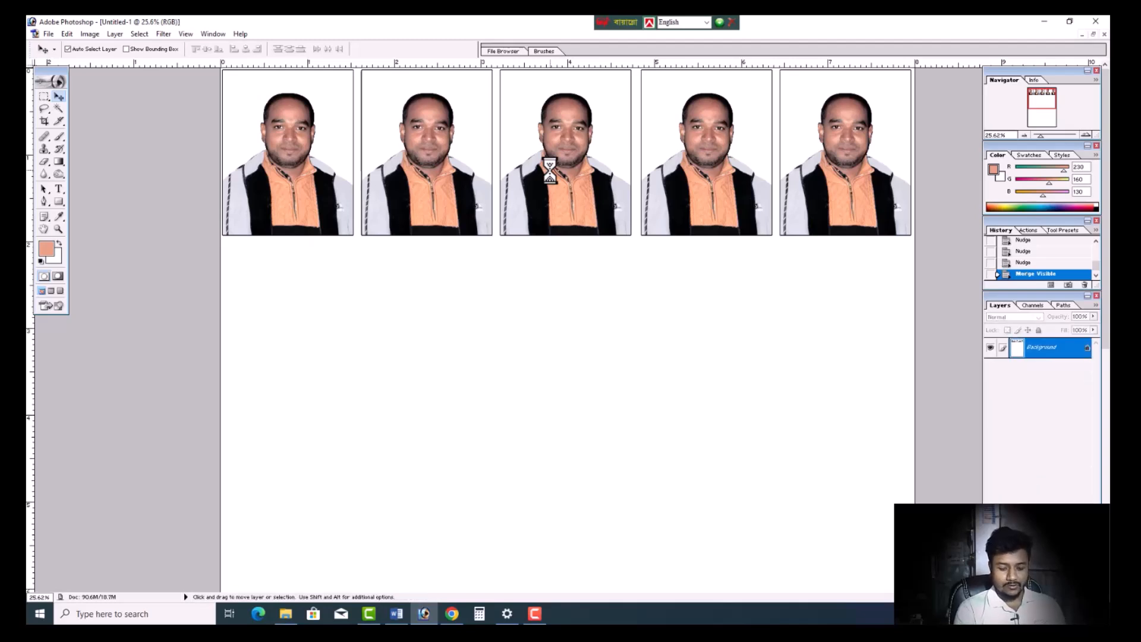
# - Start printing the merged sheet at 100% scale, centered on the page, and proceed despite the clipping
pyautogui.hotkey('ctrl', 'p')
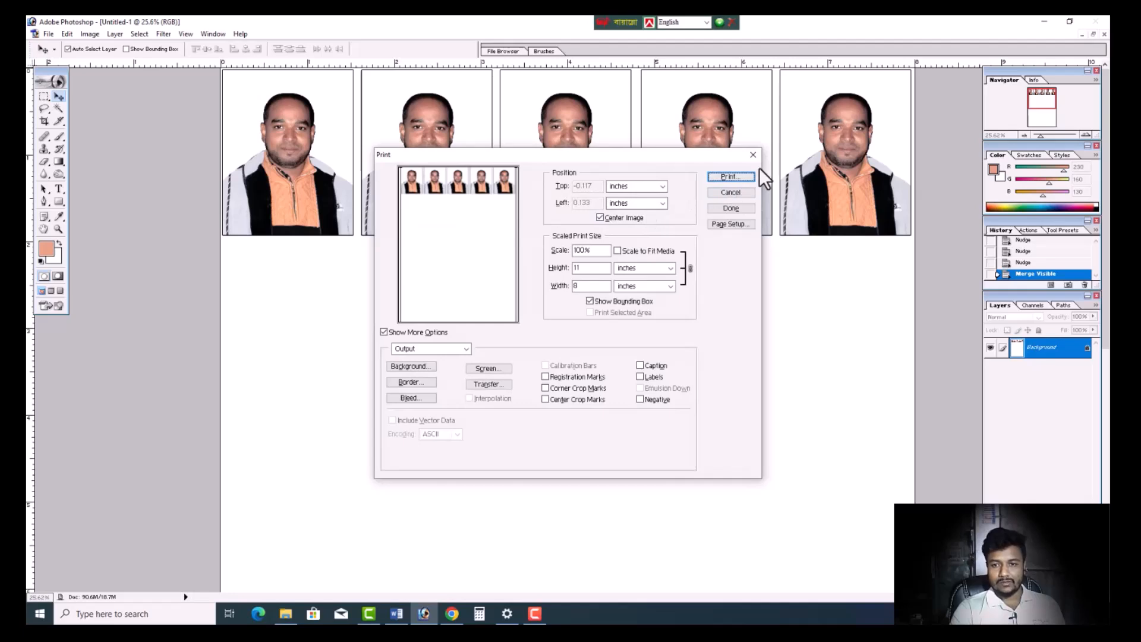
pyautogui.click(718, 174)
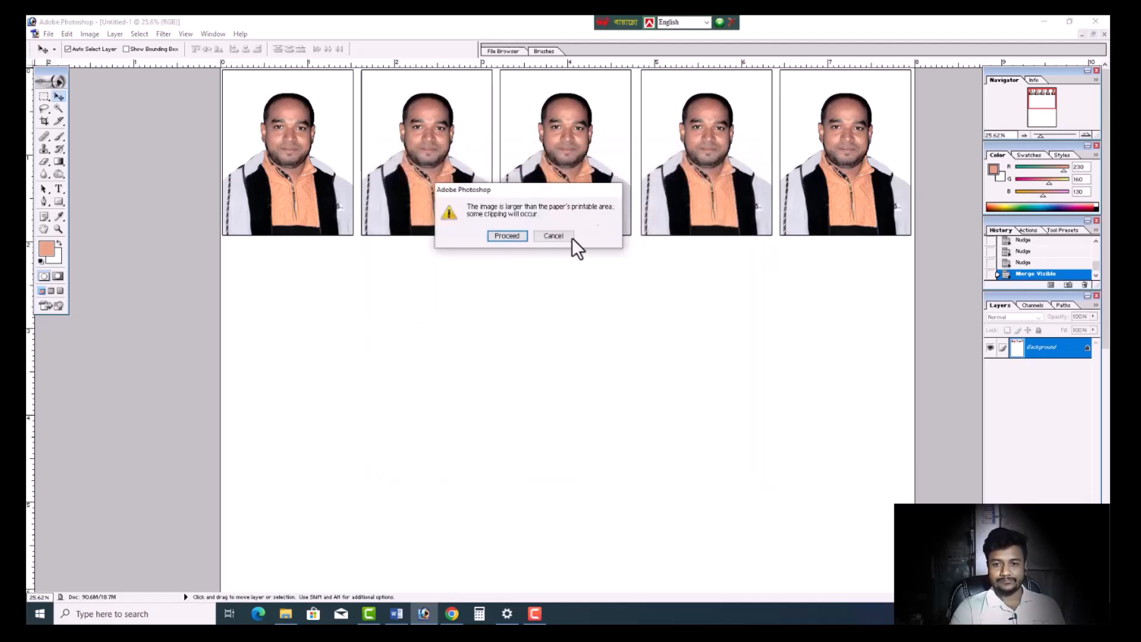
pyautogui.click(513, 237)
# - Choose the EPSON L130 Series printer and check its properties without changing any settings
pyautogui.click(591, 91)
pyautogui.click(591, 91)
pyautogui.click(591, 91)
pyautogui.click(580, 103)
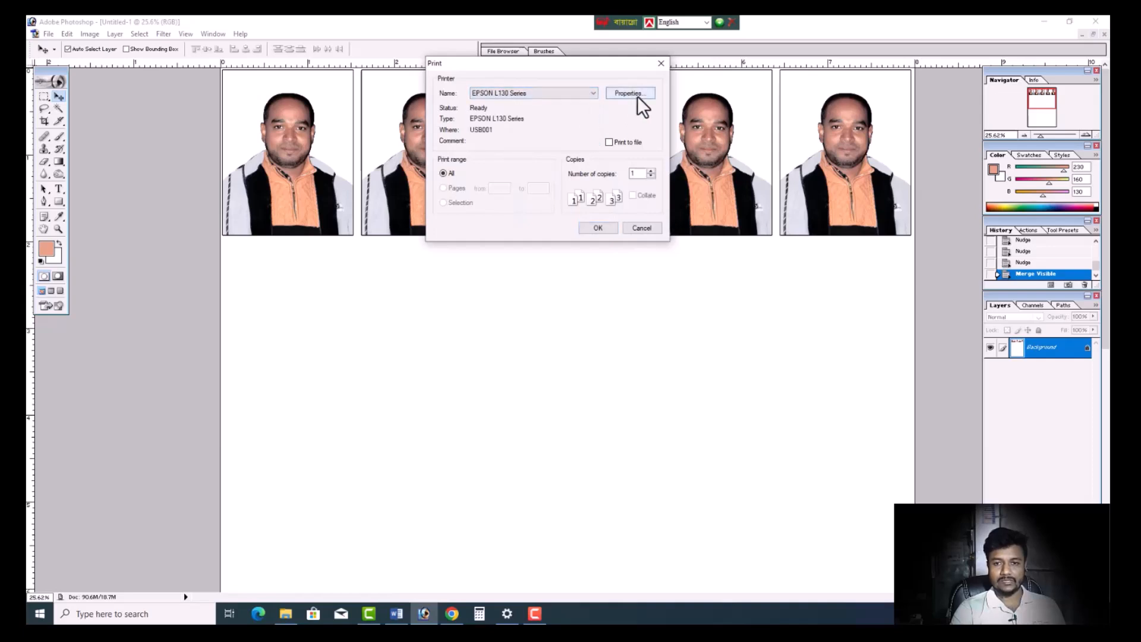
pyautogui.click(637, 95)
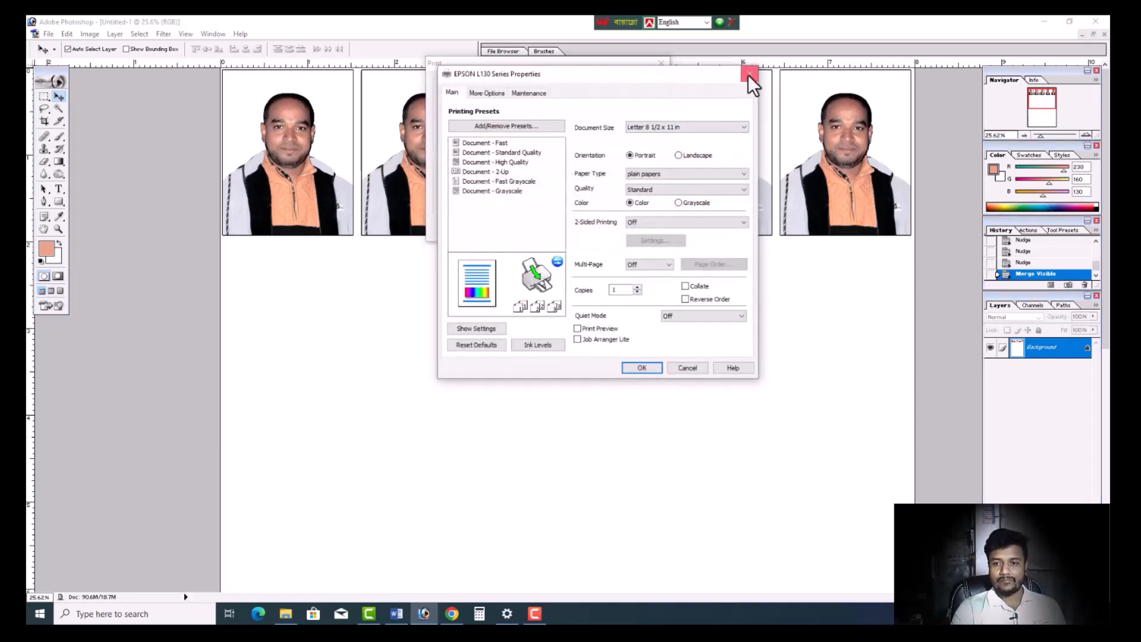
pyautogui.click(747, 74)
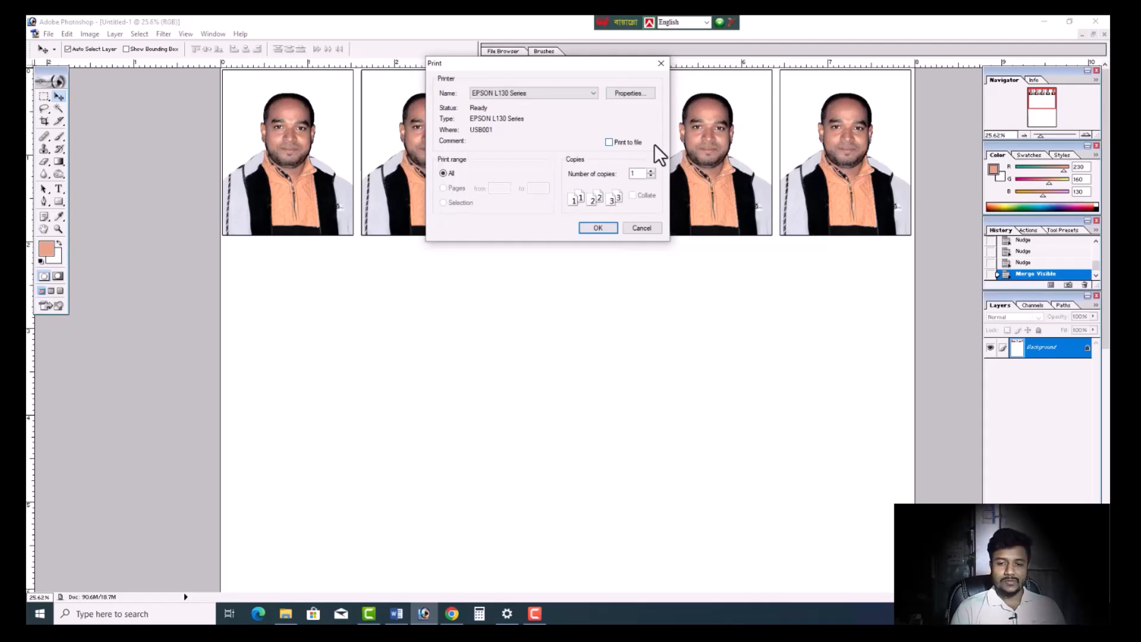